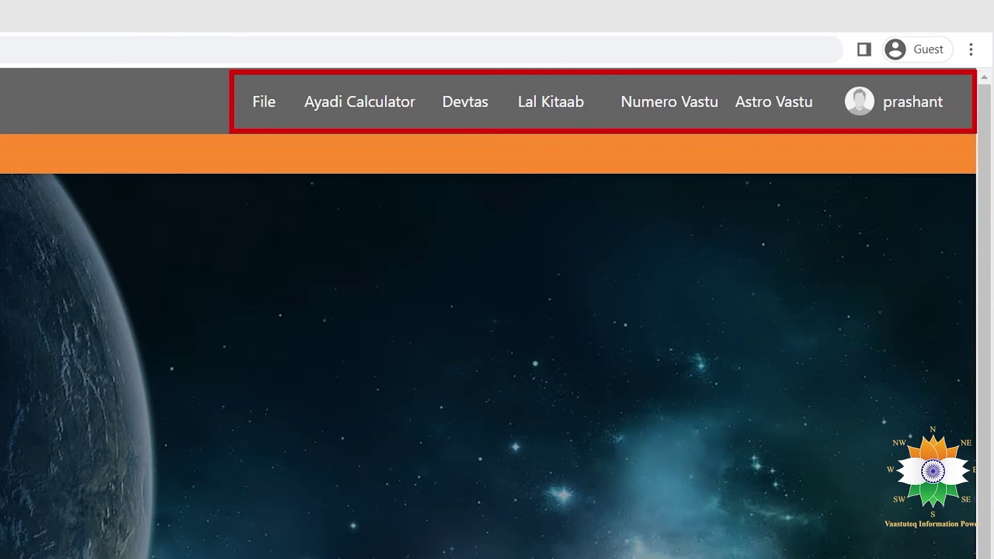
Check the account Profile settings, then bring up the File menu's map options.
{"action": "left_click", "coordinate": [259, 102]}
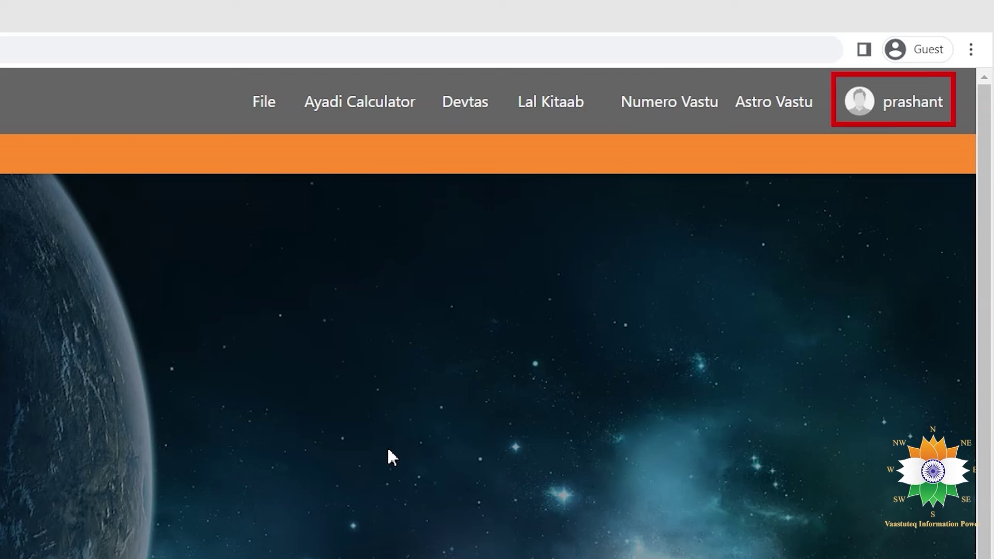
{"action": "mouse_move", "coordinate": [912, 102]}
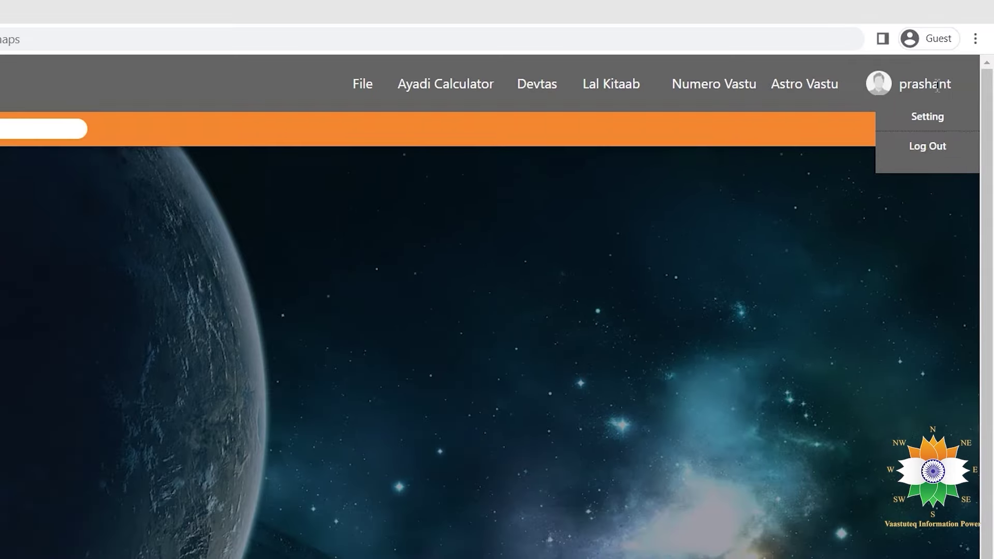
{"action": "left_click", "coordinate": [929, 176]}
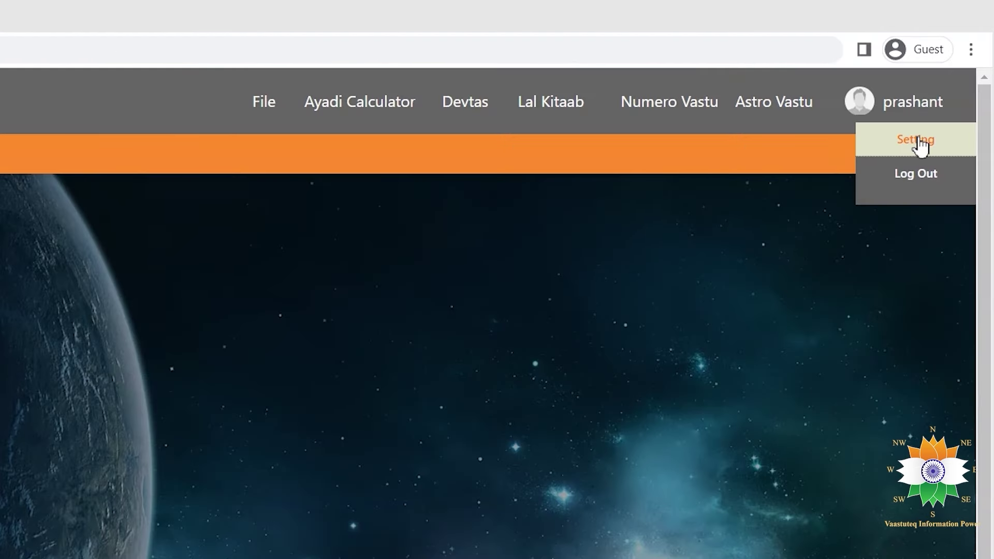
{"action": "left_click", "coordinate": [920, 146]}
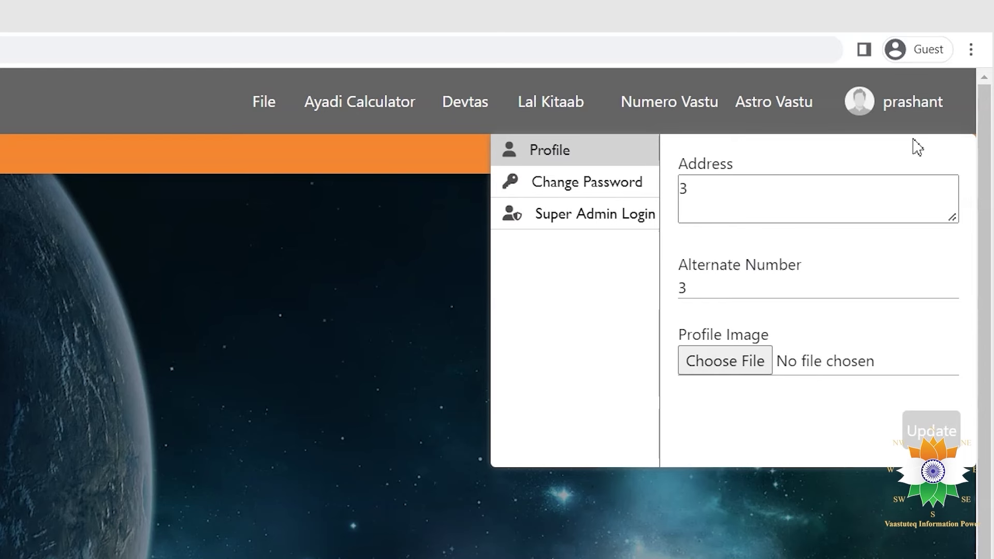
{"action": "mouse_move", "coordinate": [279, 98]}
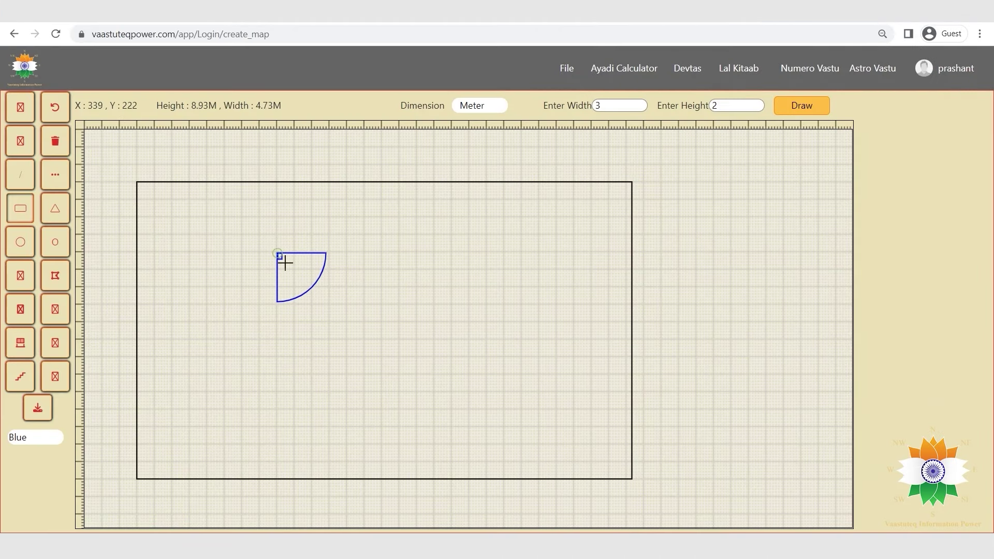
Draw a door room, a narrow room above it, and a small circle.
{"action": "left_click_drag", "start_coordinate": [278, 254], "coordinate": [347, 357]}
{"action": "mouse_move", "coordinate": [278, 182]}
{"action": "left_mouse_down"}
{"action": "mouse_move", "coordinate": [305, 247]}
{"action": "mouse_move", "coordinate": [401, 255]}
{"action": "mouse_move", "coordinate": [395, 247]}
{"action": "left_mouse_up"}
{"action": "left_click", "coordinate": [20, 242]}
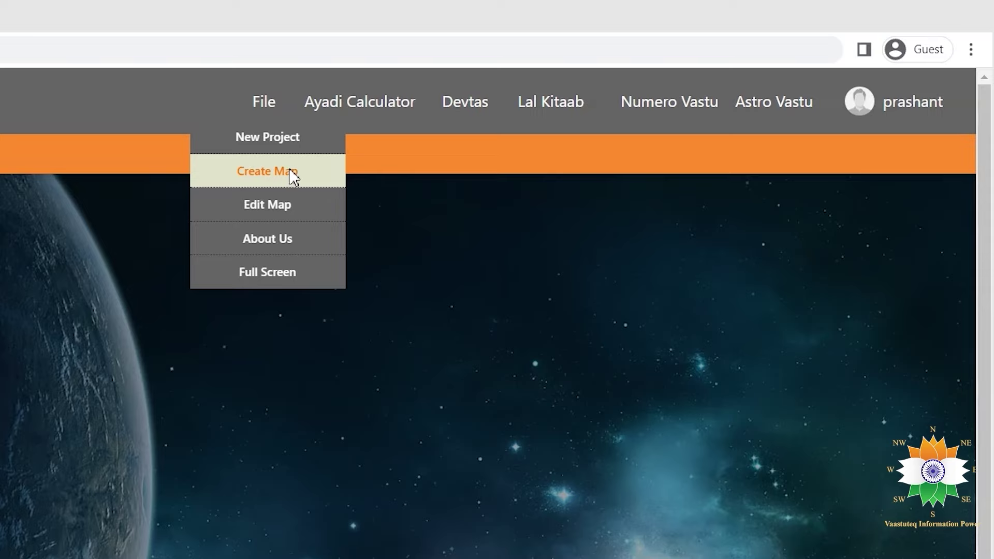
Start a new map with width 60, length 100 in Feet and set the canvas.
{"action": "left_click", "coordinate": [291, 172]}
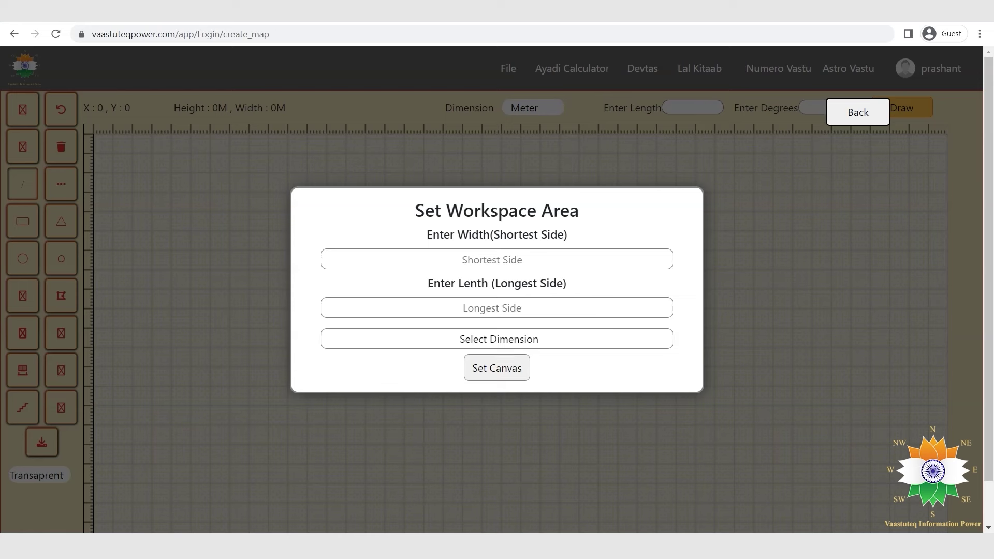
{"action": "left_click", "coordinate": [546, 261]}
{"action": "type", "text": "60"}
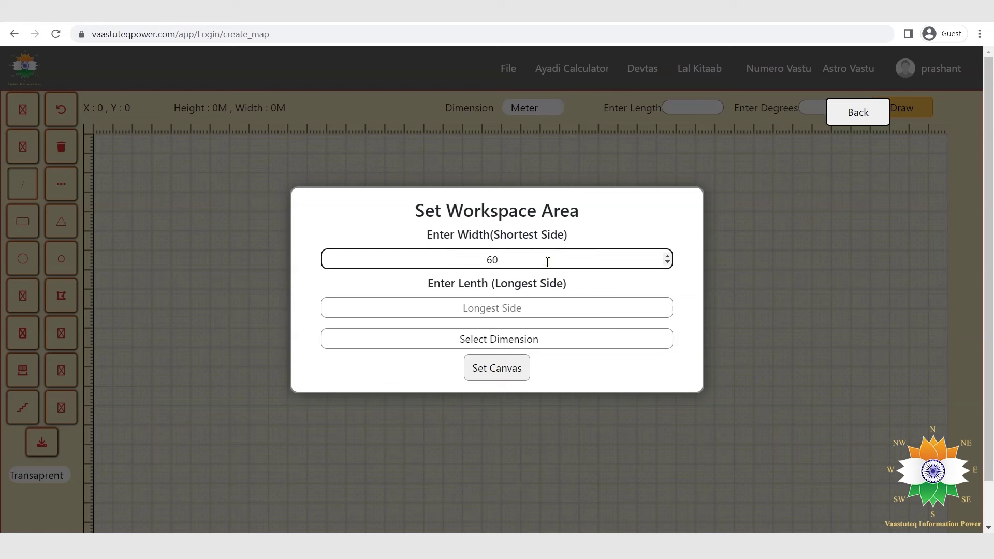
{"action": "left_click", "coordinate": [509, 310]}
{"action": "type", "text": "100"}
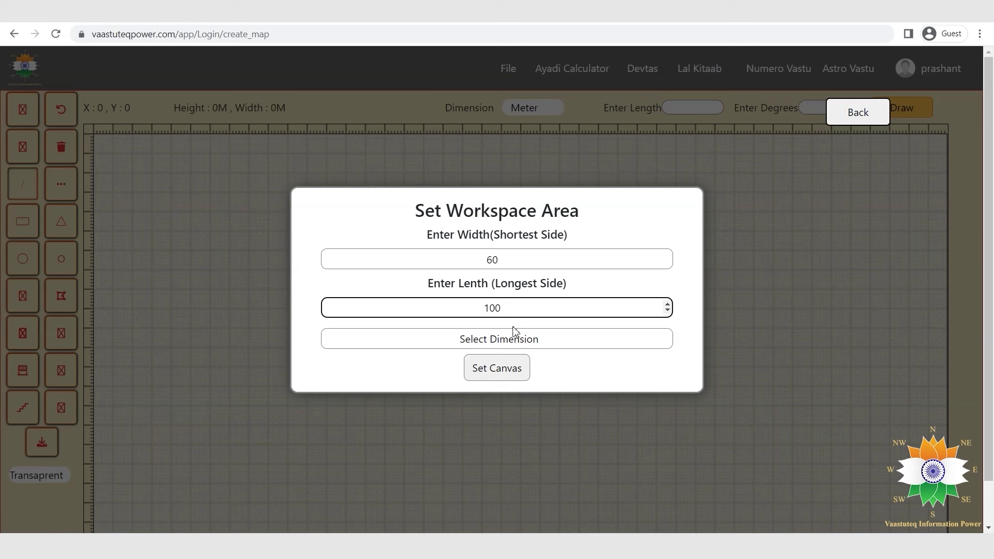
{"action": "left_click", "coordinate": [523, 340]}
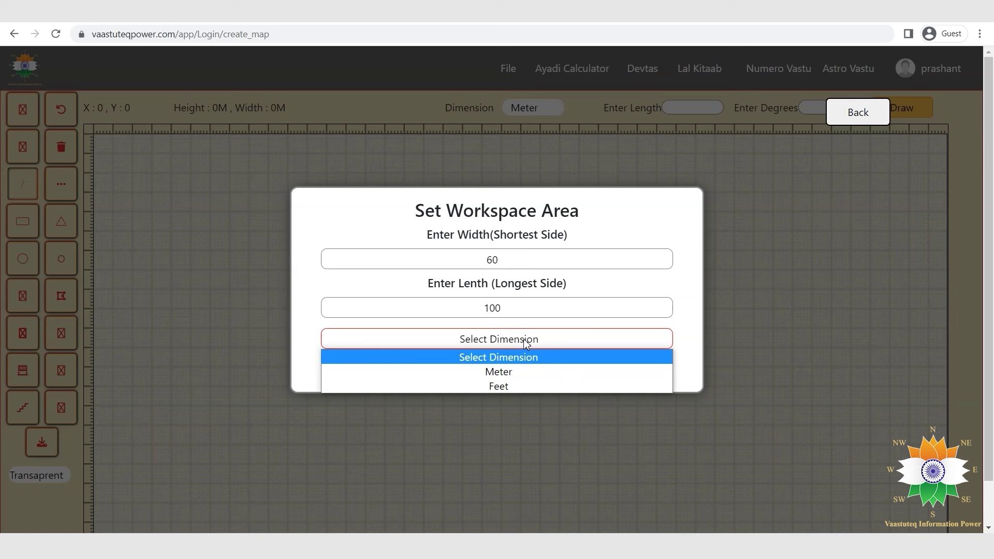
{"action": "left_click", "coordinate": [521, 386]}
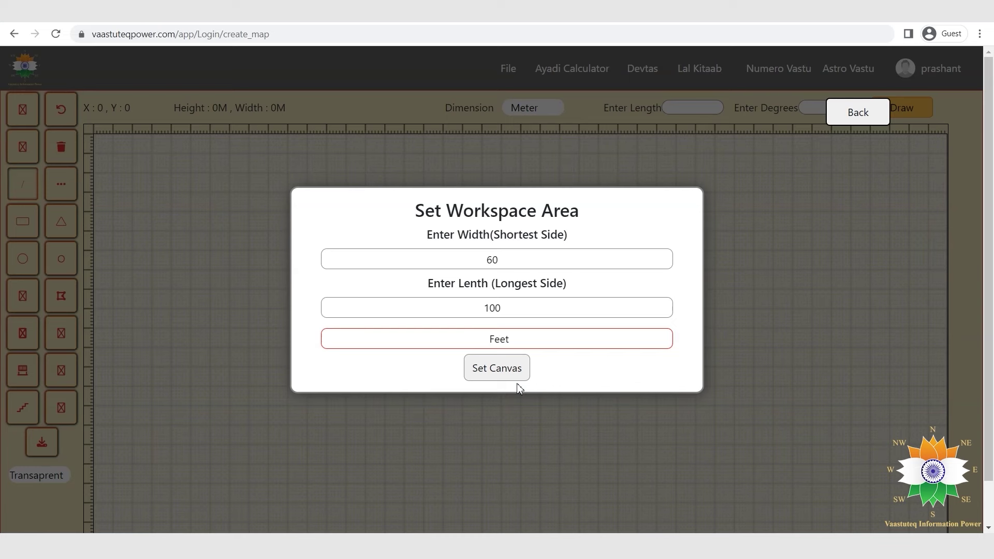
{"action": "left_click", "coordinate": [511, 369]}
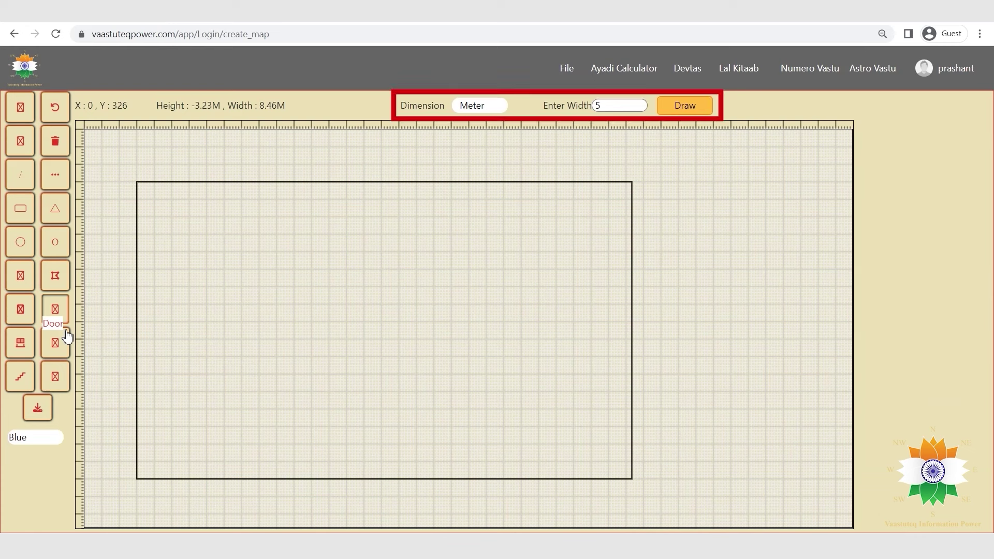
Place a door of width 3 and move its swing inside the plot outline.
{"action": "double_click", "coordinate": [598, 105]}
{"action": "type", "text": "3"}
{"action": "left_click", "coordinate": [681, 112]}
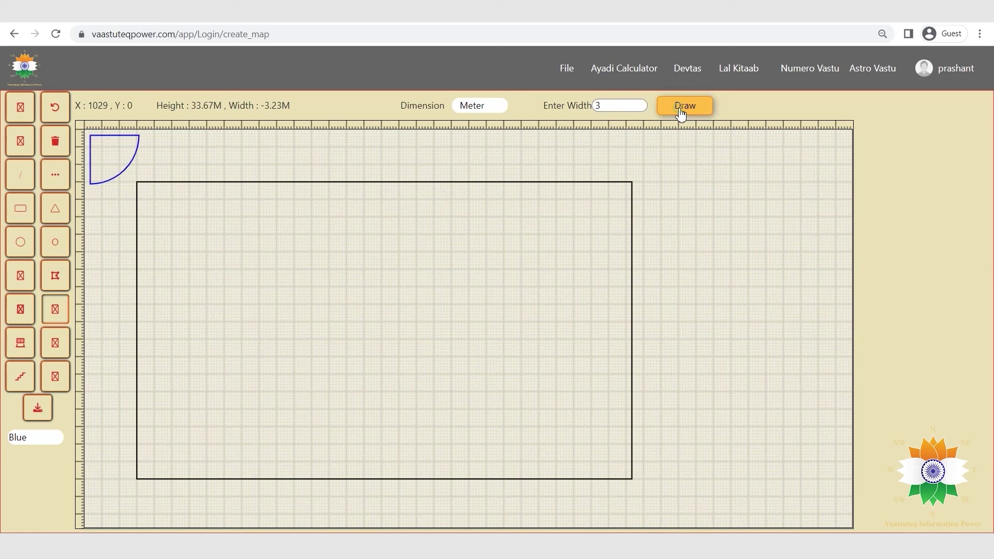
{"action": "left_click", "coordinate": [21, 107]}
{"action": "left_click", "coordinate": [116, 139]}
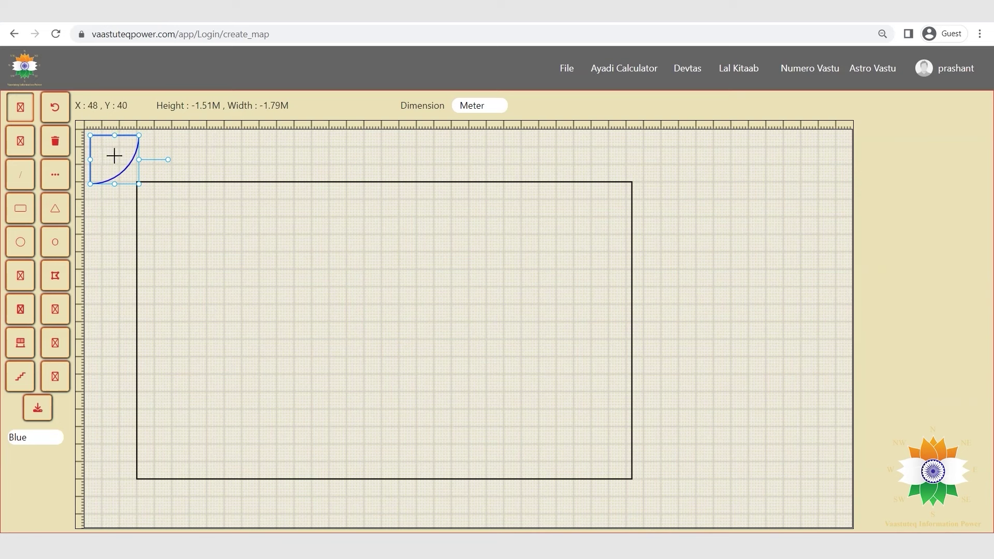
{"action": "left_click_drag", "start_coordinate": [117, 147], "coordinate": [305, 264]}
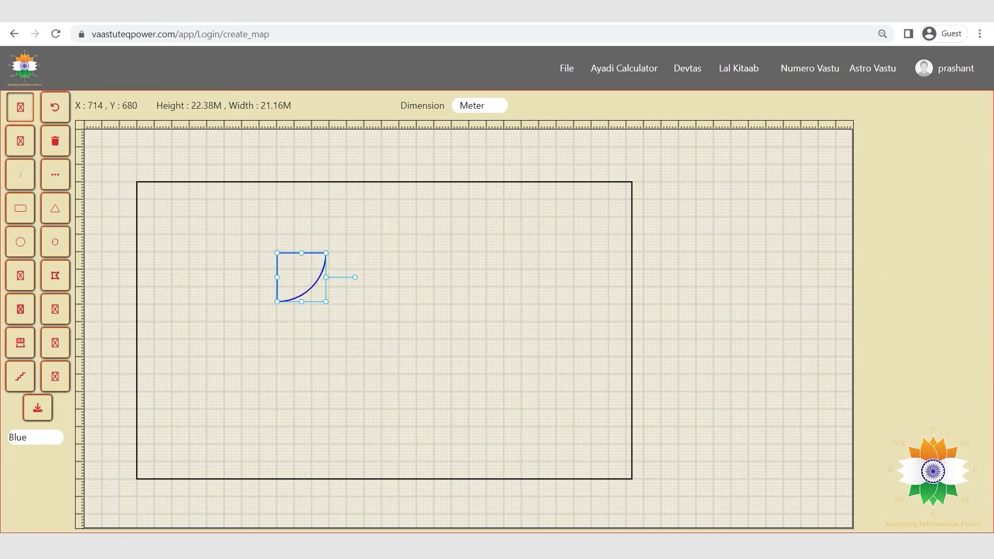
Add a second door beside the first, then delete it.
{"action": "left_click", "coordinate": [55, 309]}
{"action": "left_click", "coordinate": [663, 109]}
{"action": "left_click", "coordinate": [135, 148]}
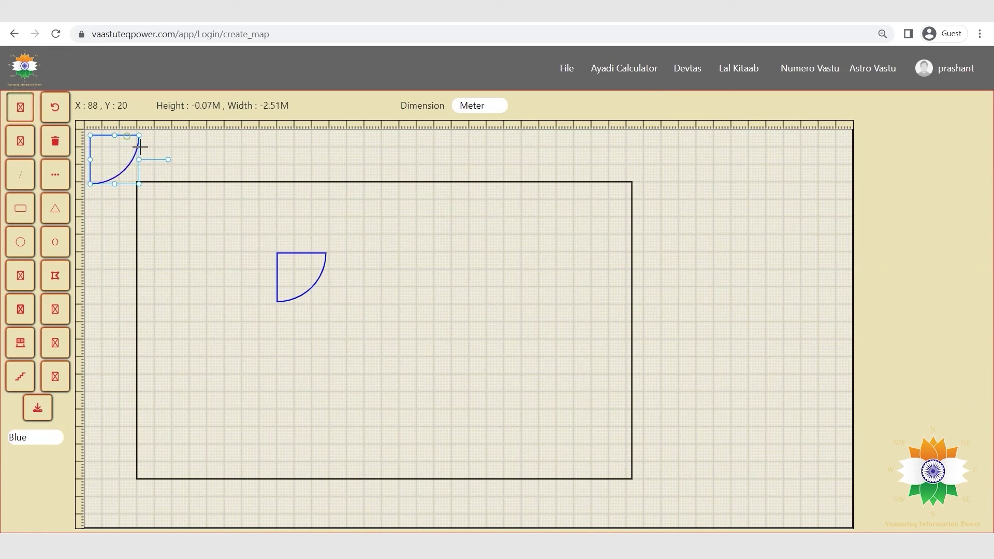
{"action": "left_click_drag", "start_coordinate": [120, 156], "coordinate": [363, 274]}
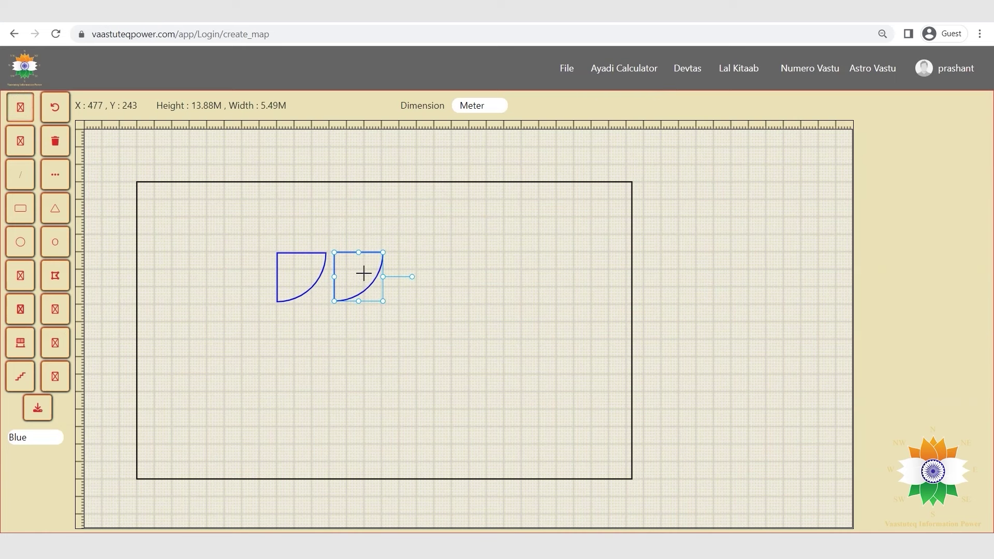
{"action": "key", "text": "Delete"}
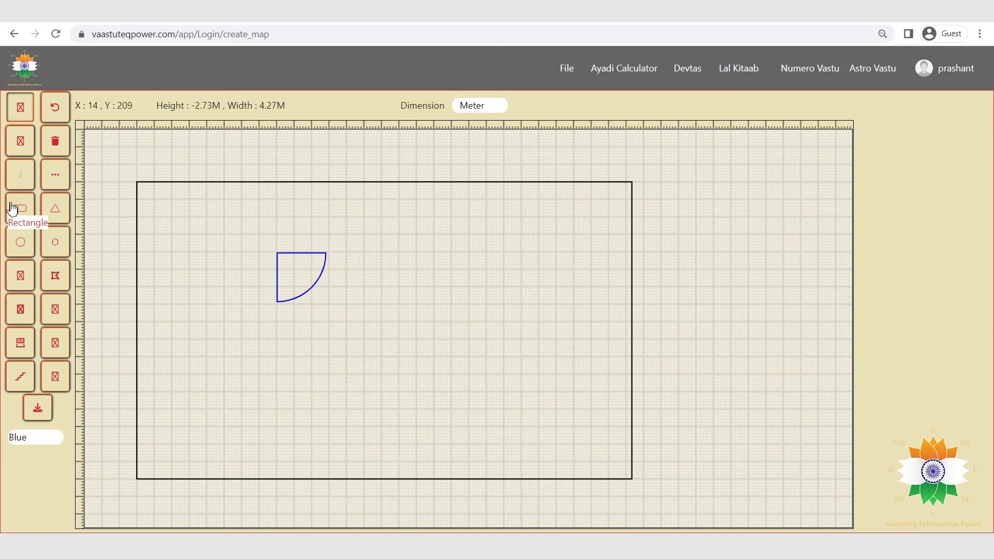
Draw a rectangle enclosing the door and a wider room above it.
{"action": "left_click", "coordinate": [12, 209]}
{"action": "left_click_drag", "start_coordinate": [277, 253], "coordinate": [348, 356]}
{"action": "mouse_move", "coordinate": [277, 183]}
{"action": "left_mouse_down"}
{"action": "mouse_move", "coordinate": [380, 255]}
{"action": "mouse_move", "coordinate": [402, 254]}
{"action": "mouse_move", "coordinate": [370, 236]}
{"action": "mouse_move", "coordinate": [401, 255]}
{"action": "mouse_move", "coordinate": [390, 244]}
{"action": "left_mouse_up"}
Add a small circle and fill the door room with Yellow.
{"action": "left_click", "coordinate": [20, 241]}
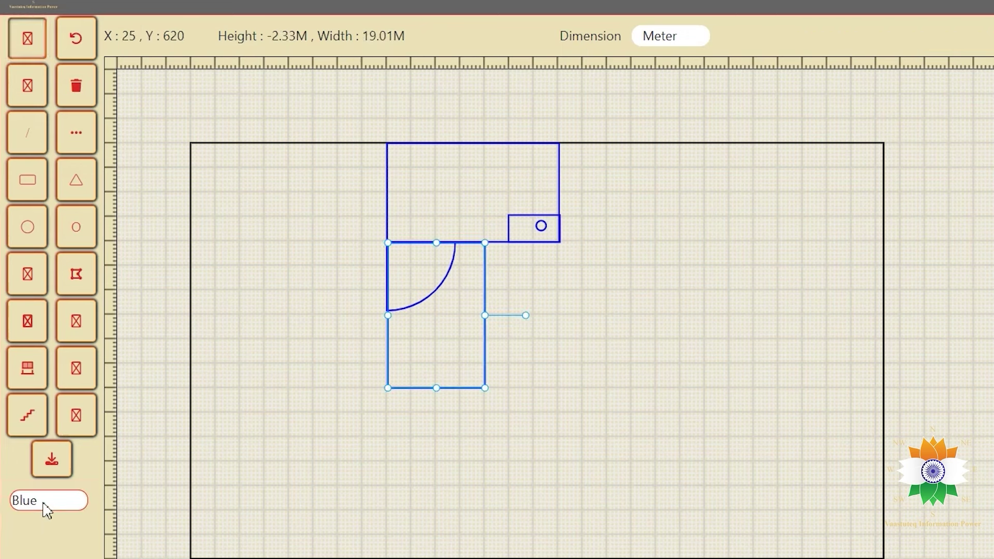
{"action": "left_click", "coordinate": [43, 509]}
{"action": "left_click", "coordinate": [37, 408]}
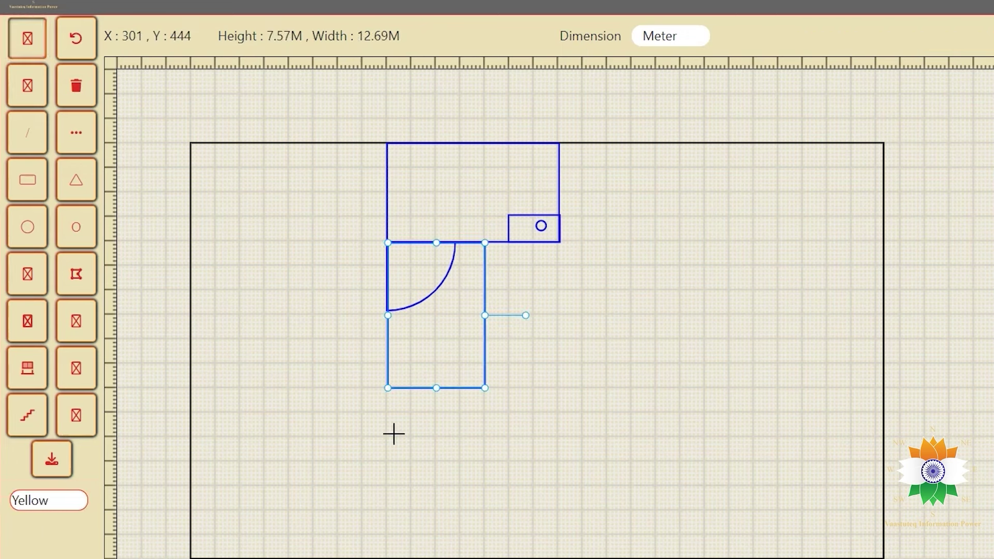
{"action": "left_click", "coordinate": [74, 412]}
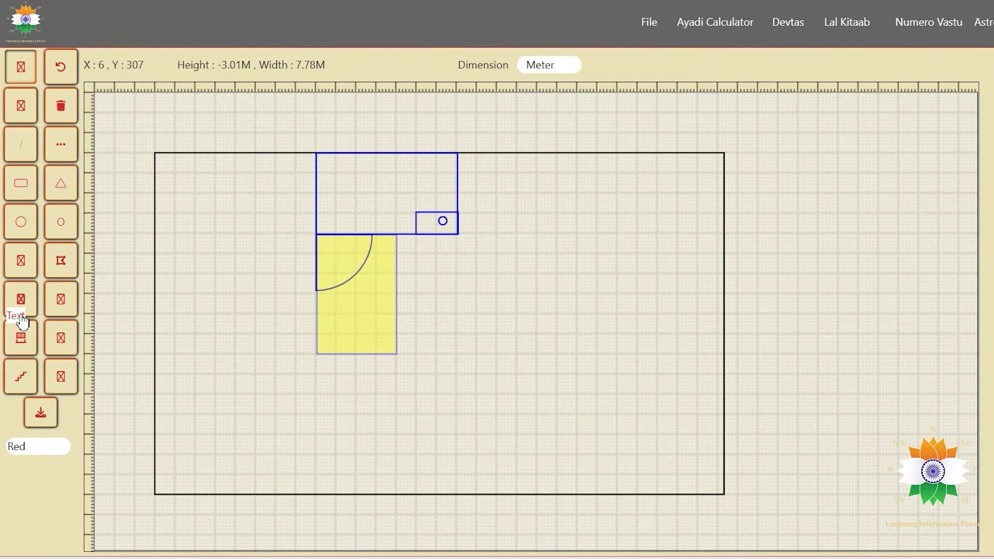
Place a red grid object in the room's top-right corner.
{"action": "left_click", "coordinate": [21, 338]}
{"action": "left_click", "coordinate": [920, 65]}
{"action": "left_click", "coordinate": [141, 119]}
{"action": "left_click_drag", "start_coordinate": [141, 119], "coordinate": [442, 174]}
Add Aqua stairs below the small room.
{"action": "left_click", "coordinate": [21, 376]}
{"action": "left_click", "coordinate": [38, 446]}
{"action": "left_click", "coordinate": [20, 386]}
{"action": "left_click", "coordinate": [920, 65]}
{"action": "mouse_move", "coordinate": [149, 140]}
{"action": "left_mouse_down"}
{"action": "mouse_move", "coordinate": [455, 281]}
{"action": "mouse_move", "coordinate": [444, 275]}
{"action": "left_mouse_up"}
Place a blue radius-2 circle below the yellow room and a grey crossed box.
{"action": "left_click", "coordinate": [21, 222]}
{"action": "left_click", "coordinate": [788, 65]}
{"action": "mouse_move", "coordinate": [818, 213]}
{"action": "left_mouse_down"}
{"action": "mouse_move", "coordinate": [568, 255]}
{"action": "mouse_move", "coordinate": [354, 397]}
{"action": "left_mouse_up"}
{"action": "left_click", "coordinate": [60, 338]}
{"action": "left_click", "coordinate": [920, 65]}
{"action": "mouse_move", "coordinate": [123, 133]}
{"action": "left_mouse_down"}
{"action": "mouse_move", "coordinate": [480, 183]}
{"action": "mouse_move", "coordinate": [297, 182]}
{"action": "left_mouse_up"}
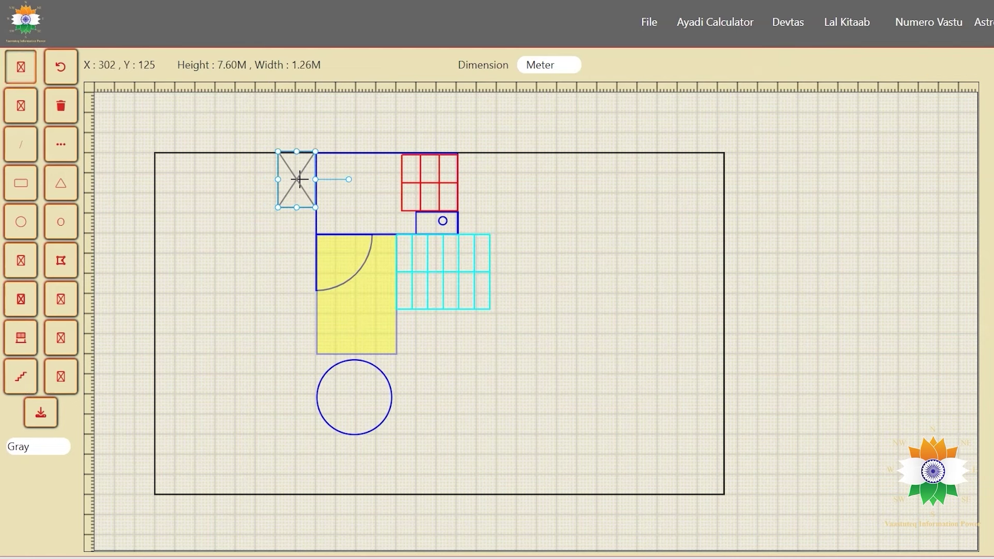
Add a grey arc beside the red grid and a blue triangle in the plot.
{"action": "left_click", "coordinate": [21, 261]}
{"action": "left_click", "coordinate": [930, 65]}
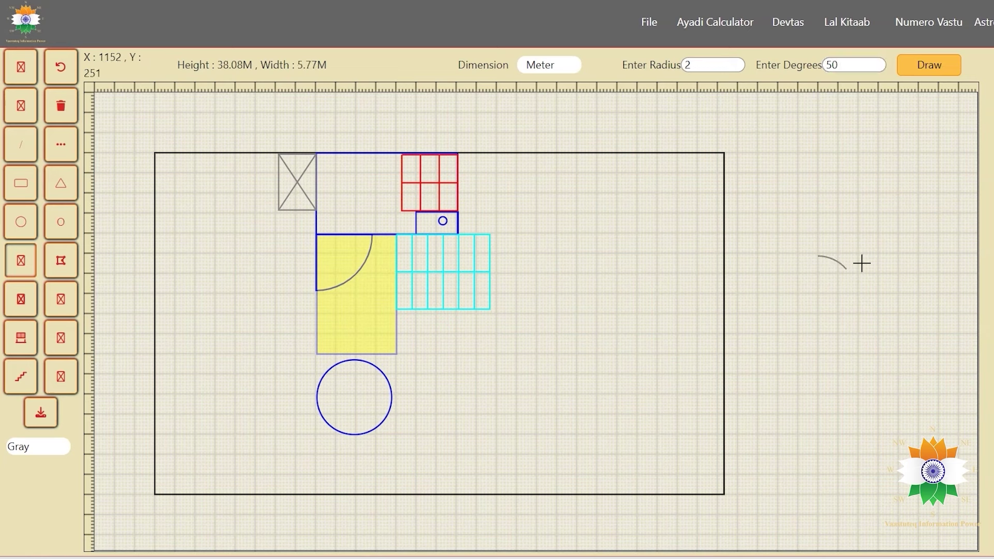
{"action": "left_click_drag", "start_coordinate": [838, 264], "coordinate": [475, 160]}
{"action": "left_click", "coordinate": [61, 183]}
{"action": "left_click", "coordinate": [919, 64]}
{"action": "left_click_drag", "start_coordinate": [133, 176], "coordinate": [555, 357]}
Draw a black freehand outline, a green line near the bottom, and a green dashed line.
{"action": "left_click", "coordinate": [64, 451]}
{"action": "left_click", "coordinate": [38, 410]}
{"action": "mouse_move", "coordinate": [529, 213]}
{"action": "left_mouse_down"}
{"action": "mouse_move", "coordinate": [624, 282]}
{"action": "mouse_move", "coordinate": [569, 299]}
{"action": "mouse_move", "coordinate": [536, 253]}
{"action": "mouse_move", "coordinate": [533, 213]}
{"action": "left_mouse_up"}
{"action": "left_click", "coordinate": [21, 144]}
{"action": "left_click", "coordinate": [38, 446]}
{"action": "left_click", "coordinate": [21, 352]}
{"action": "left_click_drag", "start_coordinate": [346, 448], "coordinate": [501, 450]}
{"action": "left_click", "coordinate": [61, 144]}
{"action": "left_click_drag", "start_coordinate": [425, 381], "coordinate": [501, 383]}
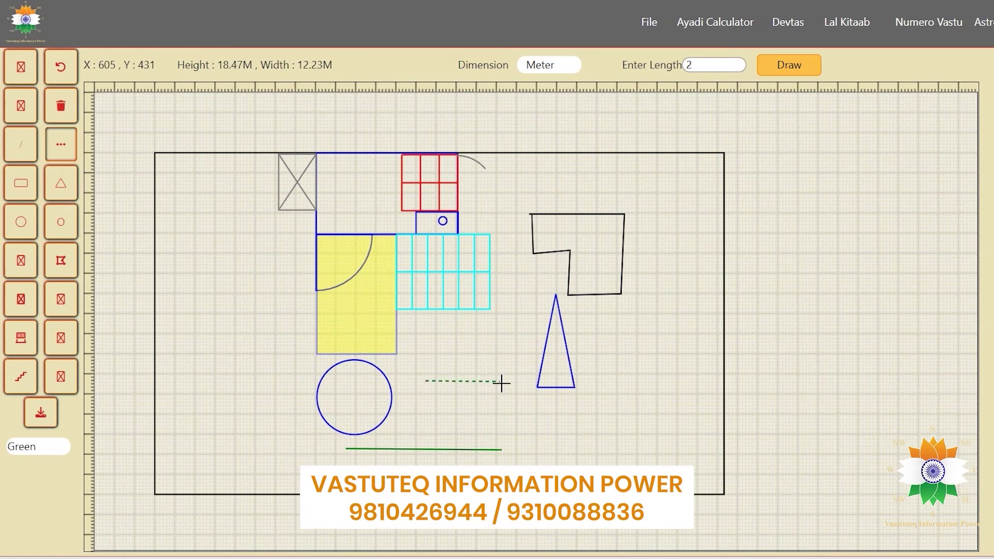
Move the crossed box beside the red grid and enlarge it to fill the corner.
{"action": "left_click", "coordinate": [21, 66]}
{"action": "left_click", "coordinate": [297, 182]}
{"action": "left_click_drag", "start_coordinate": [297, 183], "coordinate": [474, 182]}
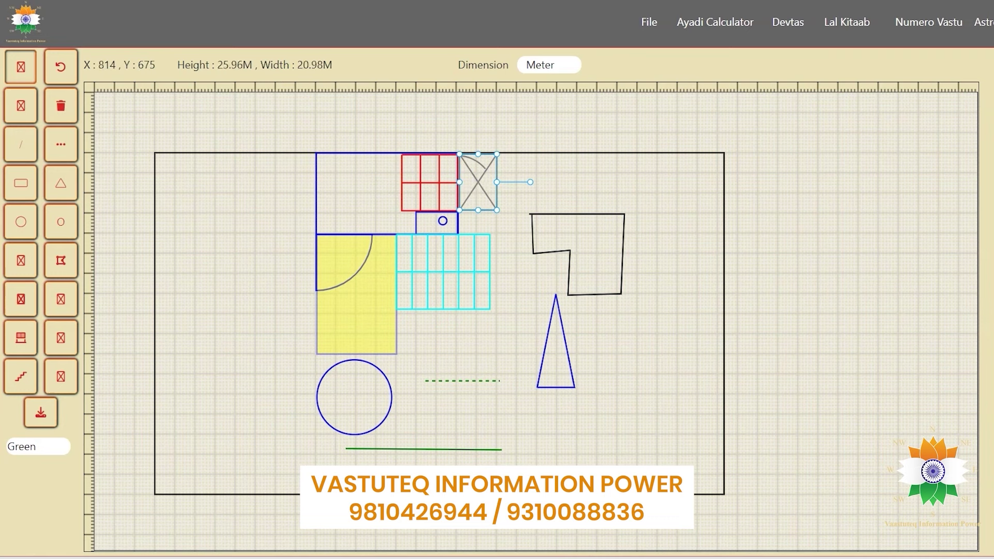
{"action": "left_click_drag", "start_coordinate": [497, 211], "coordinate": [521, 236]}
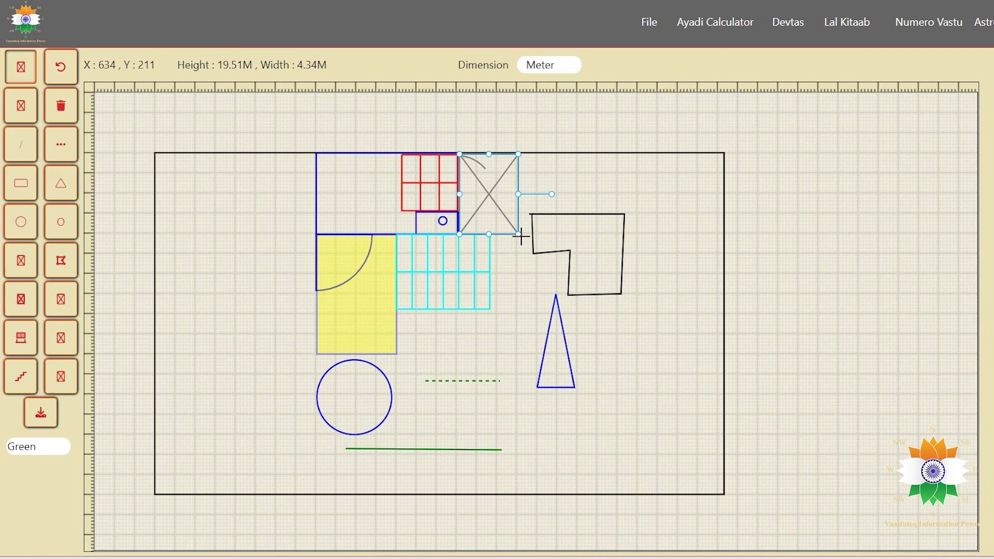
{"action": "left_click", "coordinate": [559, 521]}
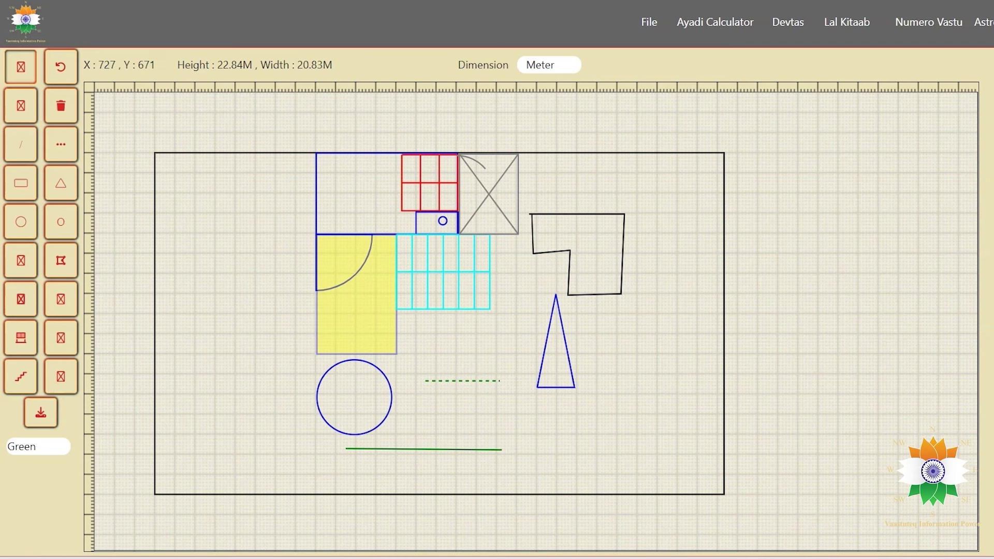
Download the floor plan as an image and view the downloaded file.
{"action": "left_click", "coordinate": [41, 413]}
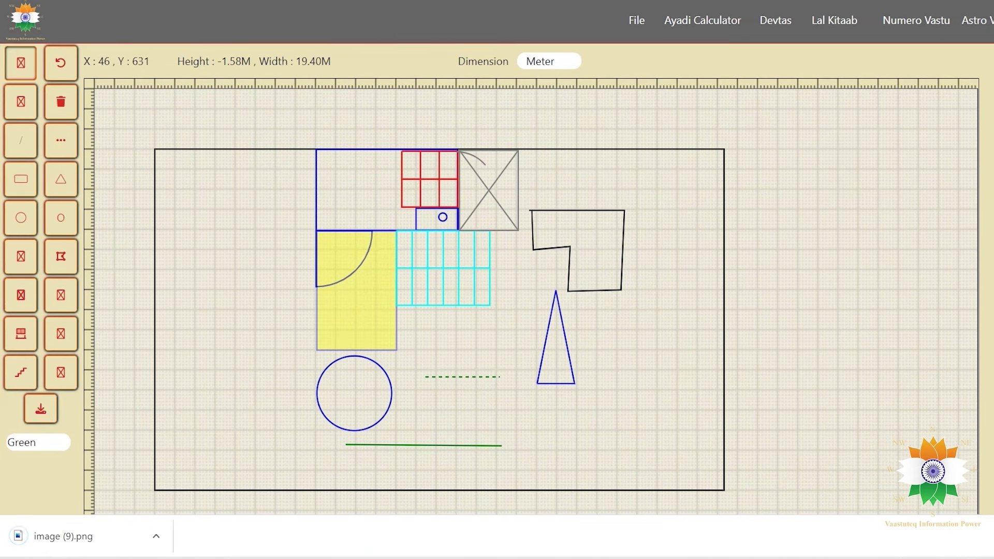
{"action": "left_click", "coordinate": [156, 536]}
{"action": "left_click", "coordinate": [186, 441]}
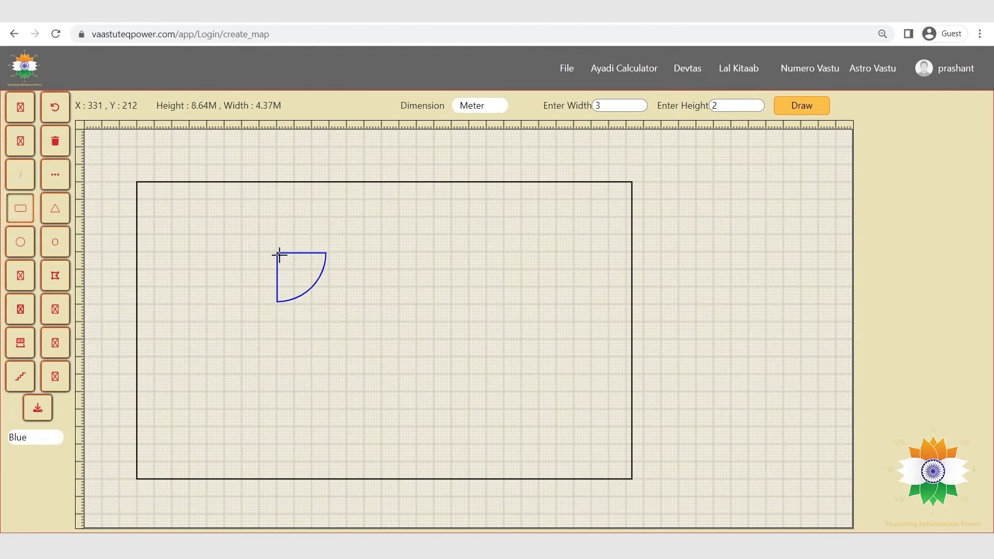
Draw rectangles framing the door arc and the room above, plus a small circle.
{"action": "mouse_move", "coordinate": [278, 254]}
{"action": "left_mouse_down"}
{"action": "mouse_move", "coordinate": [353, 327]}
{"action": "mouse_move", "coordinate": [348, 357]}
{"action": "left_mouse_up"}
{"action": "left_click_drag", "start_coordinate": [277, 183], "coordinate": [399, 253]}
{"action": "left_click", "coordinate": [20, 242]}
{"action": "left_click", "coordinate": [388, 239]}
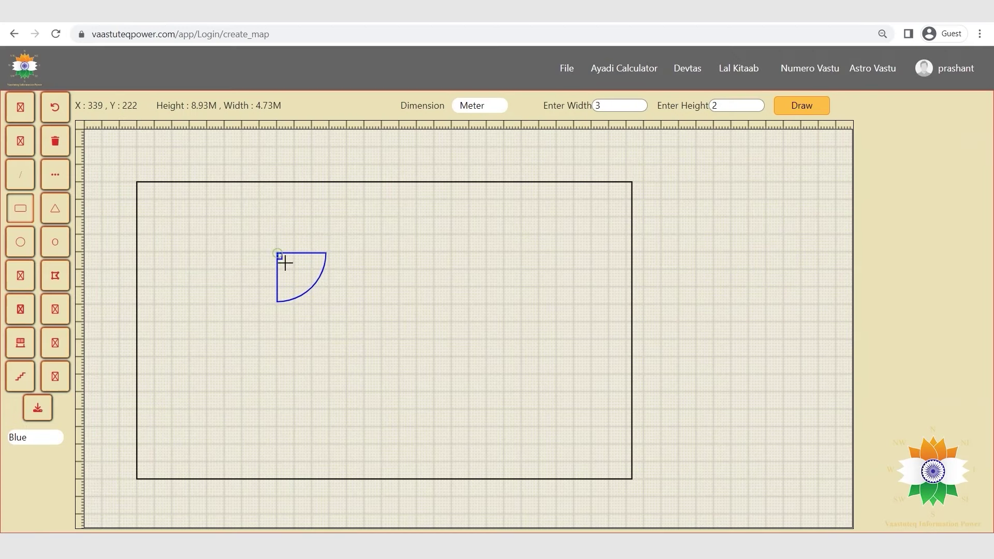
{"action": "left_click_drag", "start_coordinate": [285, 263], "coordinate": [348, 357]}
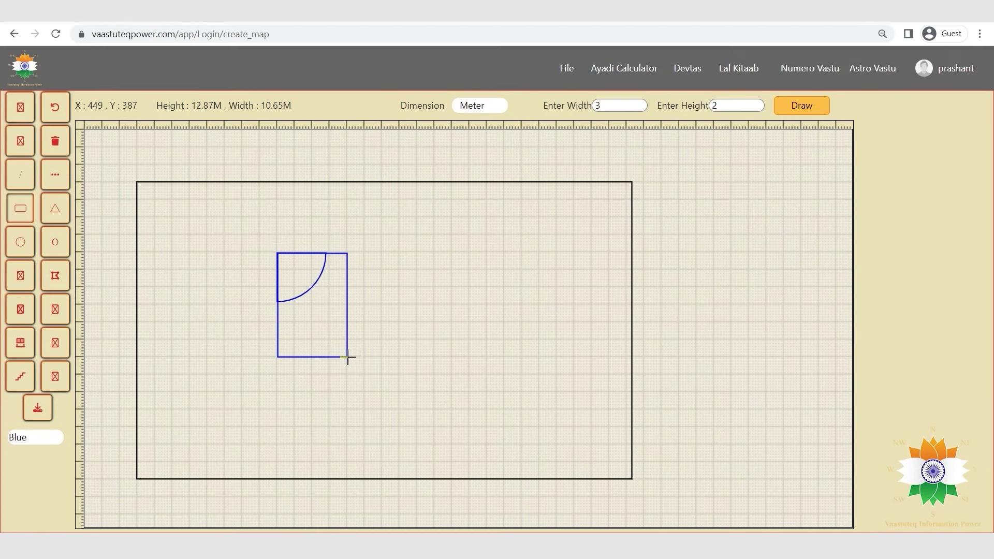
{"action": "left_click_drag", "start_coordinate": [277, 183], "coordinate": [401, 246]}
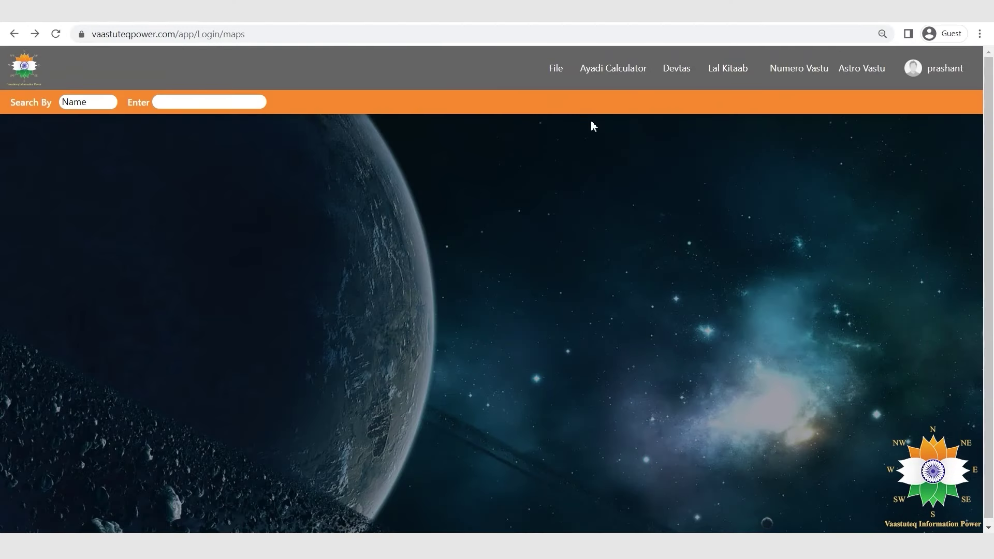
Start a new project and enter the client's name, mobile, landline and telephone numbers.
{"action": "left_click", "coordinate": [557, 68]}
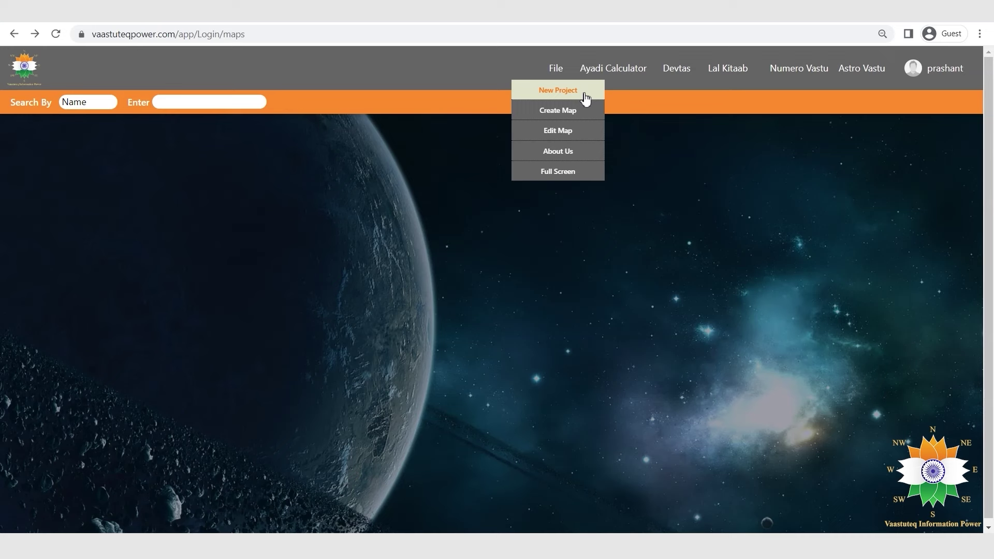
{"action": "left_click", "coordinate": [586, 97]}
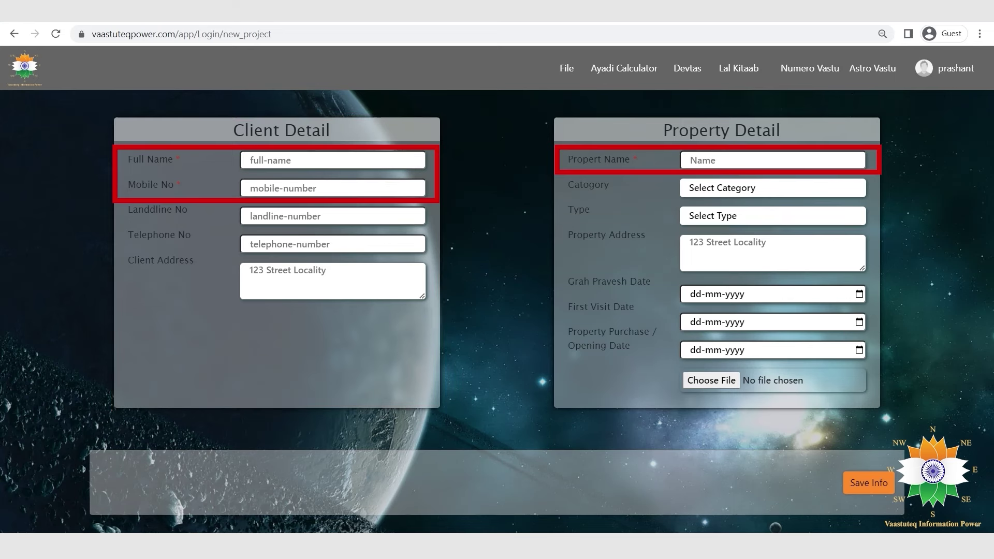
{"action": "left_click", "coordinate": [304, 158]}
{"action": "type", "text": "Abcd"}
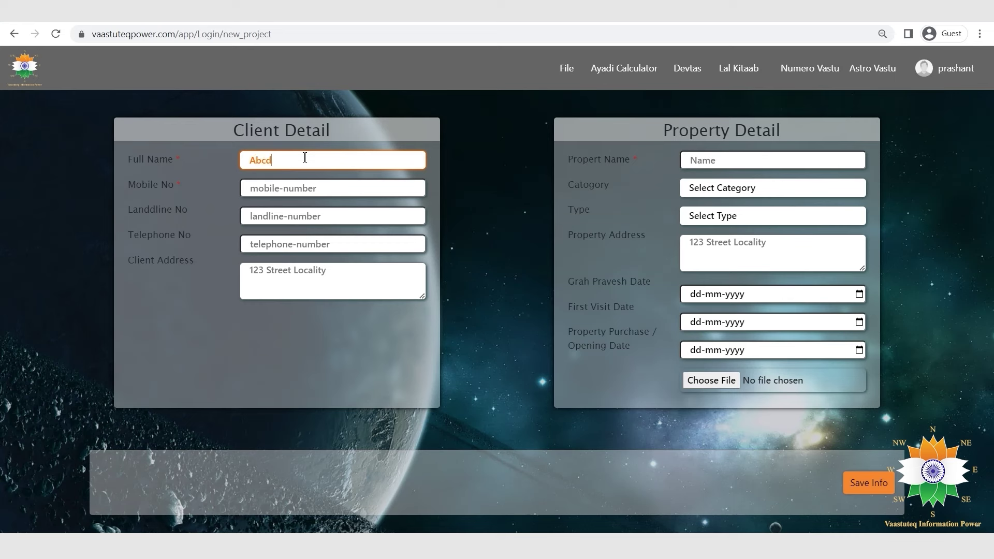
{"action": "left_click", "coordinate": [289, 188]}
{"action": "type", "text": "1234512345"}
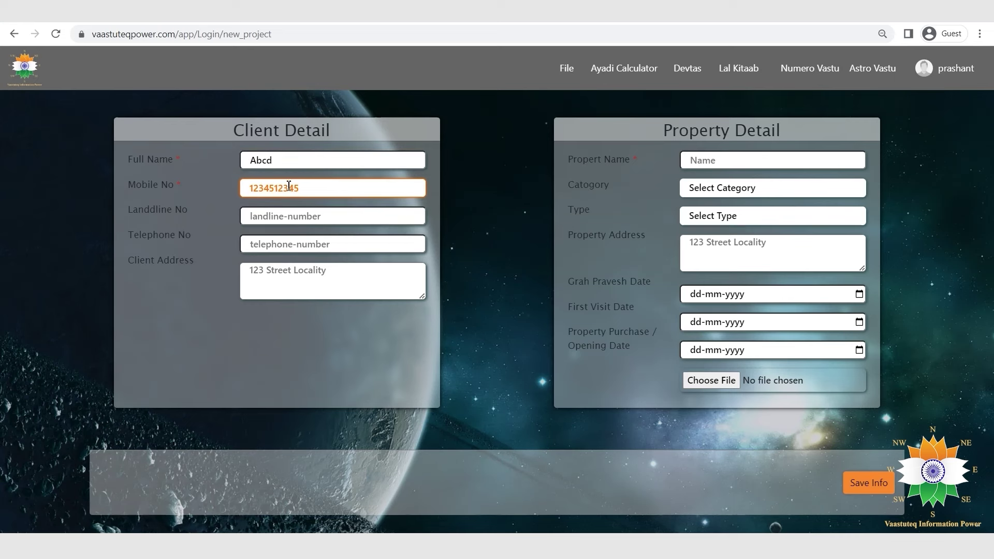
{"action": "left_click", "coordinate": [282, 216]}
{"action": "type", "text": "12345678"}
{"action": "left_click", "coordinate": [271, 244]}
{"action": "type", "text": "1234567890"}
Enter the client's postal address.
{"action": "left_click", "coordinate": [263, 271]}
{"action": "type", "text": "123 Abc Colony, Abc Nagar, New Delhi-110044"}
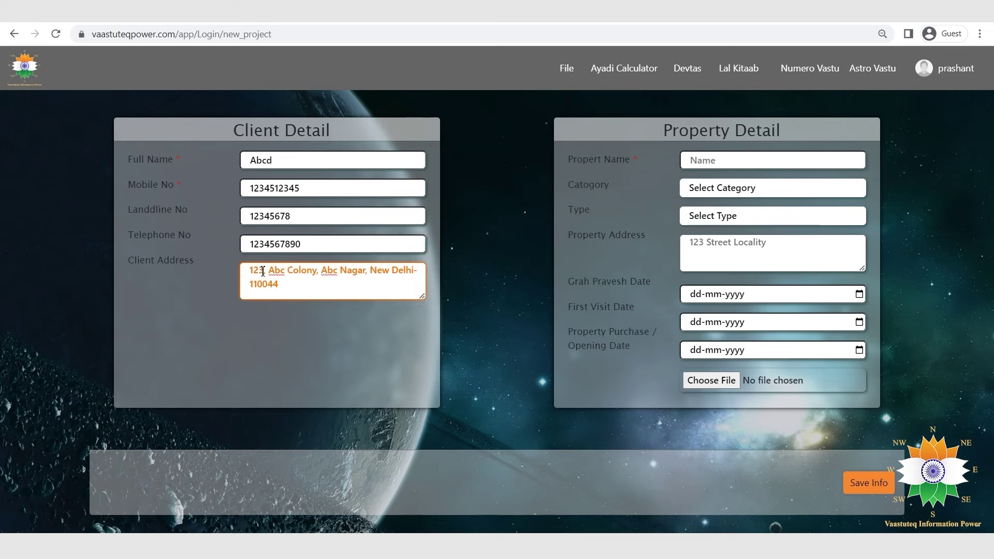
{"action": "left_click", "coordinate": [263, 272]}
{"action": "type", "text": ","}
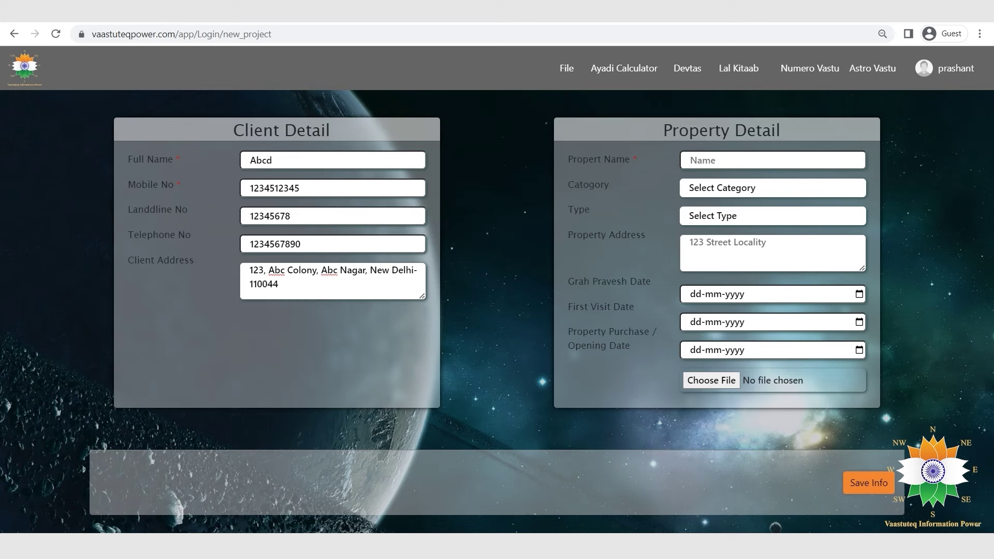
Enter property Leo house, category Residential, type Plot, and the property's address.
{"action": "left_click", "coordinate": [725, 162]}
{"action": "type", "text": "Leo house"}
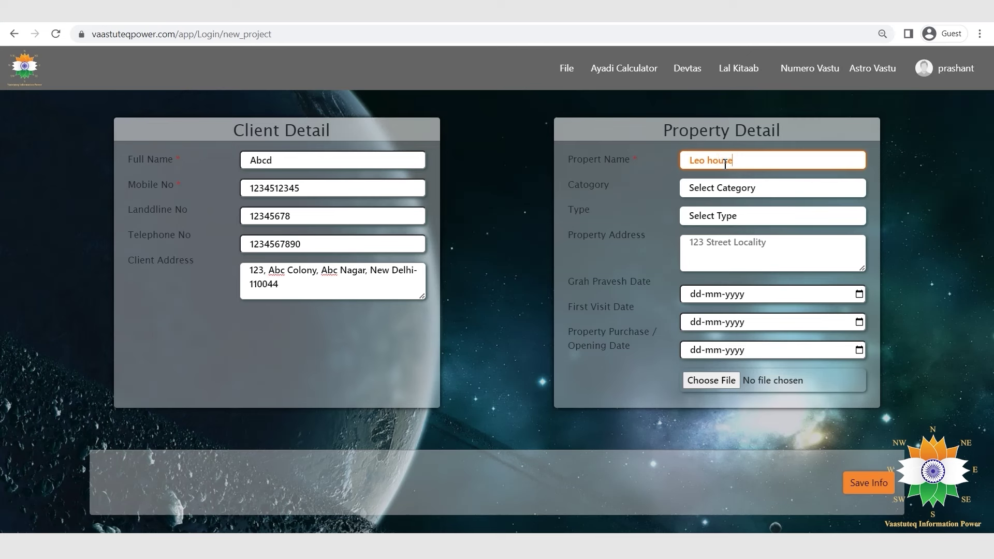
{"action": "left_click", "coordinate": [761, 188]}
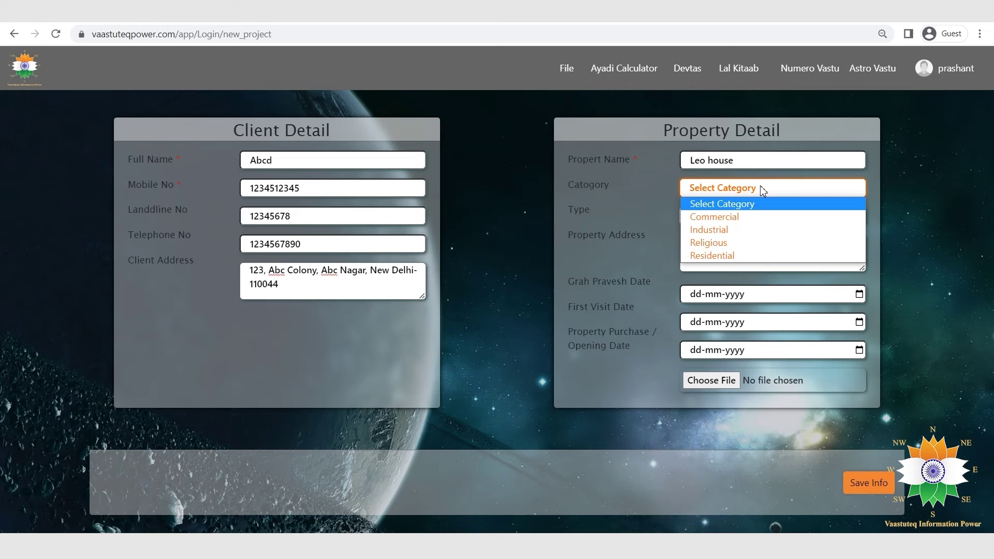
{"action": "left_click", "coordinate": [729, 256]}
{"action": "left_click", "coordinate": [794, 216]}
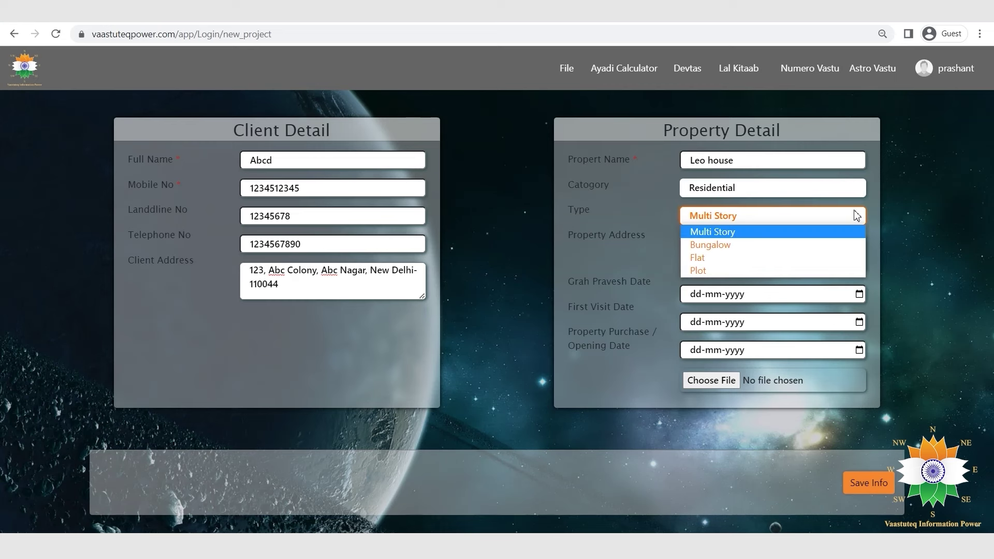
{"action": "left_click", "coordinate": [800, 267]}
{"action": "left_click", "coordinate": [800, 248]}
{"action": "type", "text": "11, Abc Colony, Abc Nagar, New Delhi-110044"}
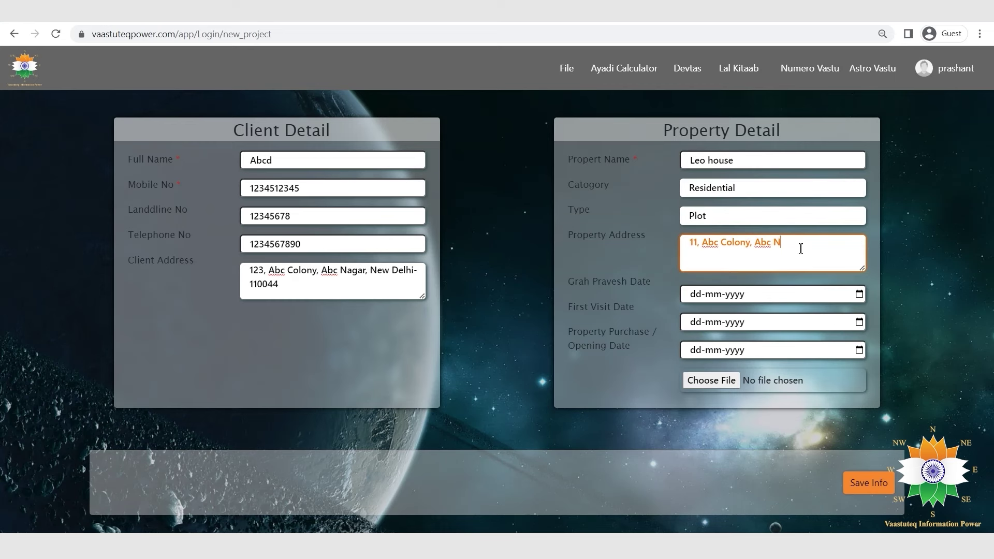
Set Grah Pravesh 24-01-2023, first visit 20-01-2023 and purchase date 07-01-2023.
{"action": "left_click", "coordinate": [859, 294]}
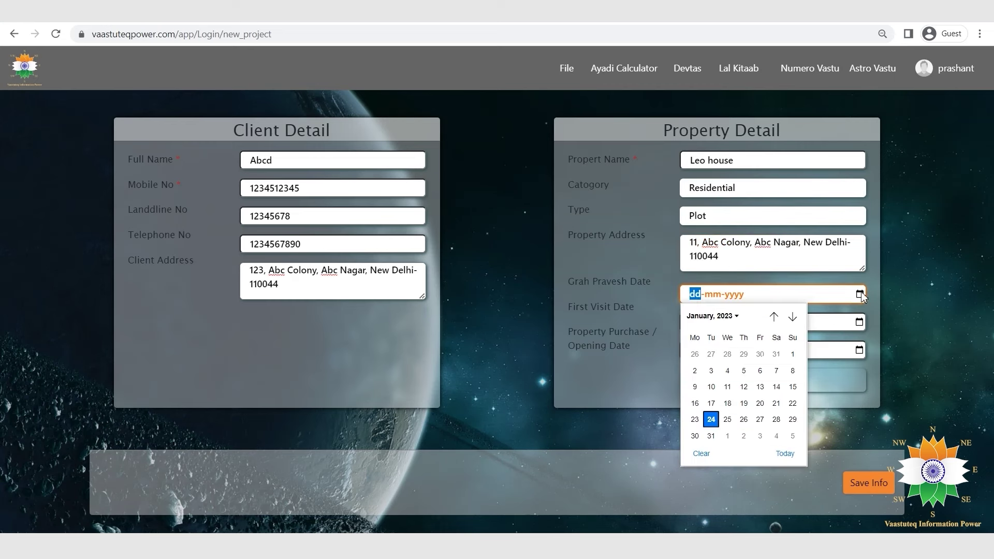
{"action": "left_click", "coordinate": [711, 419]}
{"action": "left_click", "coordinate": [859, 322]}
{"action": "left_click", "coordinate": [760, 431]}
{"action": "left_click", "coordinate": [859, 350]}
{"action": "left_click", "coordinate": [776, 426]}
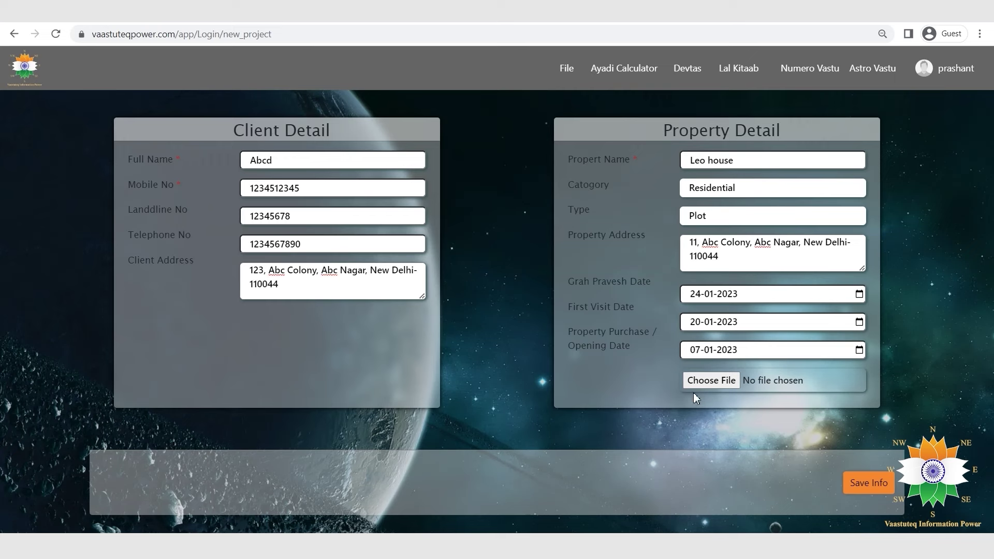
Attach Plot Map.jpg, save the project info, and edit the Leo house plan.
{"action": "left_click", "coordinate": [707, 380]}
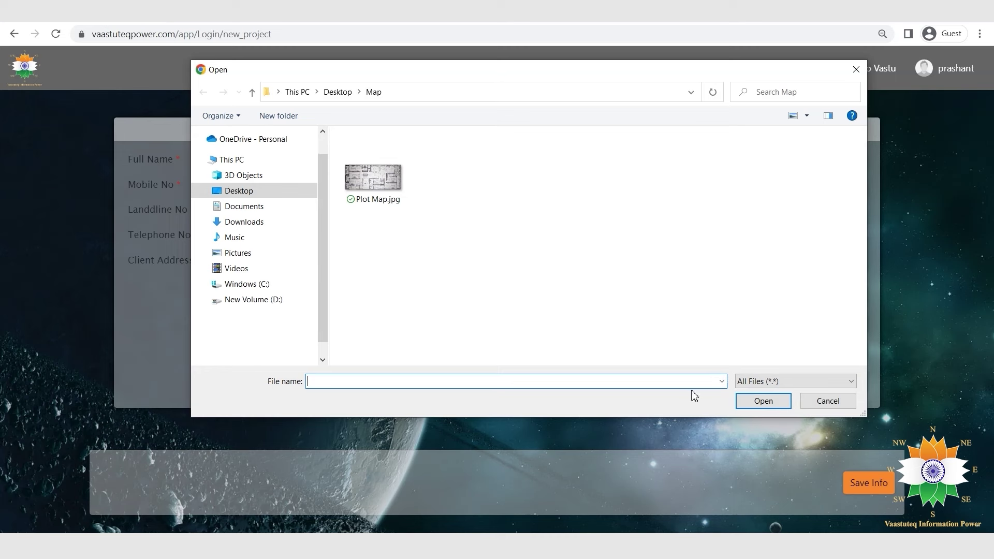
{"action": "left_click", "coordinate": [373, 177]}
{"action": "left_click", "coordinate": [761, 402]}
{"action": "left_click", "coordinate": [861, 483]}
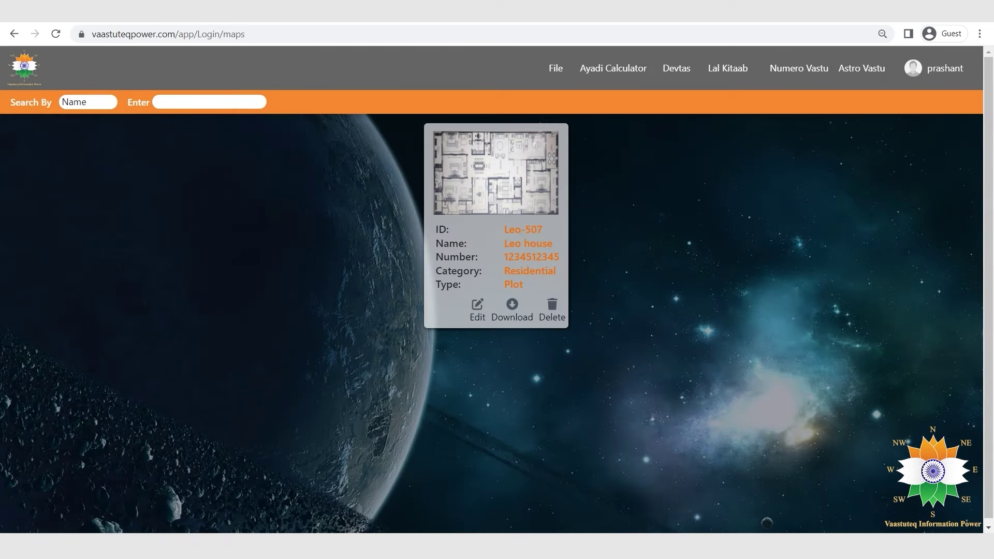
{"action": "left_click", "coordinate": [477, 306]}
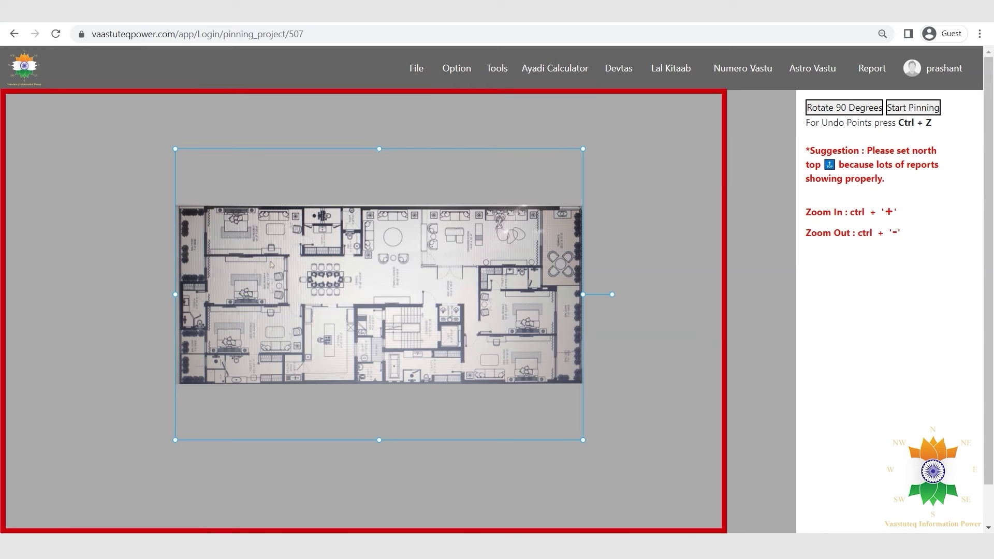
Drag the plan's corners outward, rotate it 90 degrees, and narrow the box from the right.
{"action": "left_click_drag", "start_coordinate": [172, 442], "coordinate": [69, 490]}
{"action": "left_click_drag", "start_coordinate": [583, 152], "coordinate": [640, 134]}
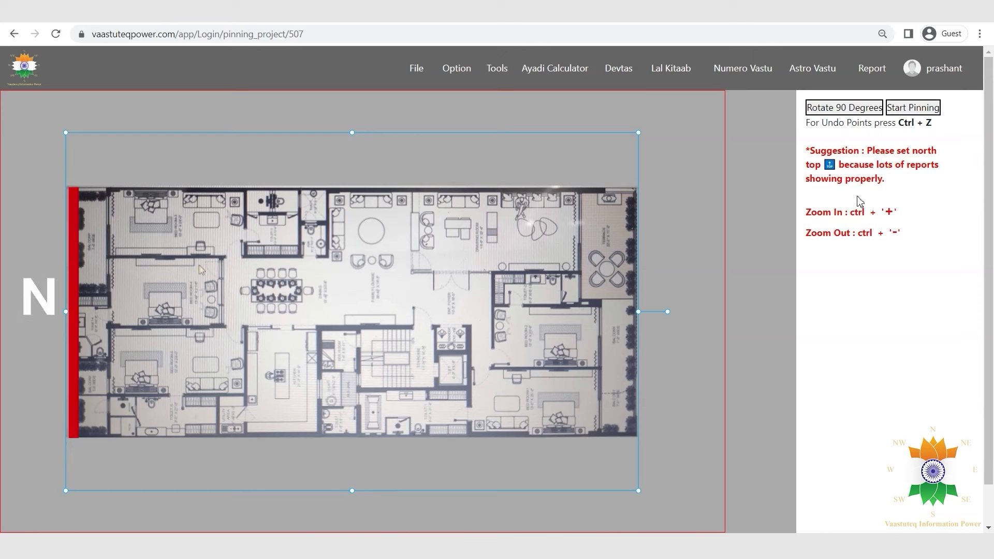
{"action": "left_click", "coordinate": [849, 106]}
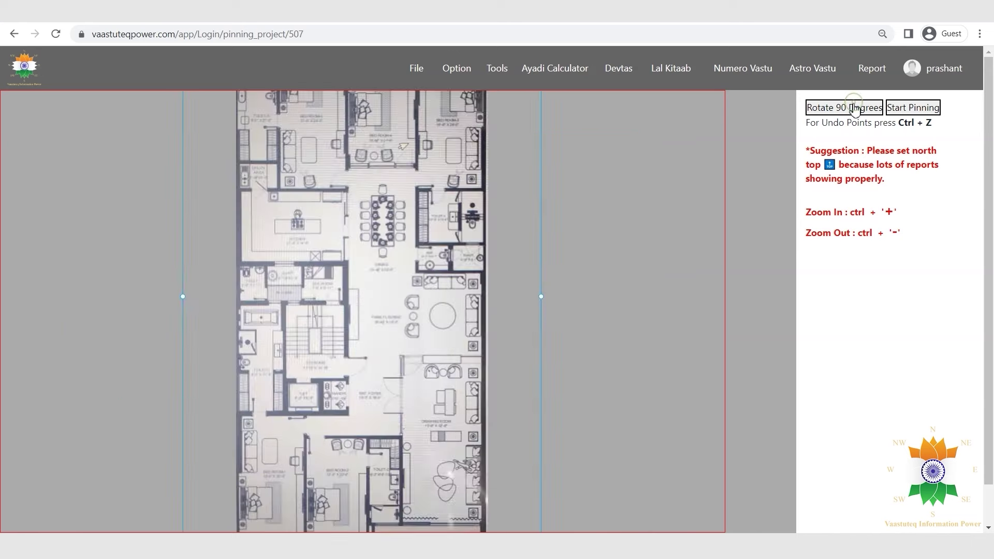
{"action": "left_click_drag", "start_coordinate": [539, 308], "coordinate": [360, 317]}
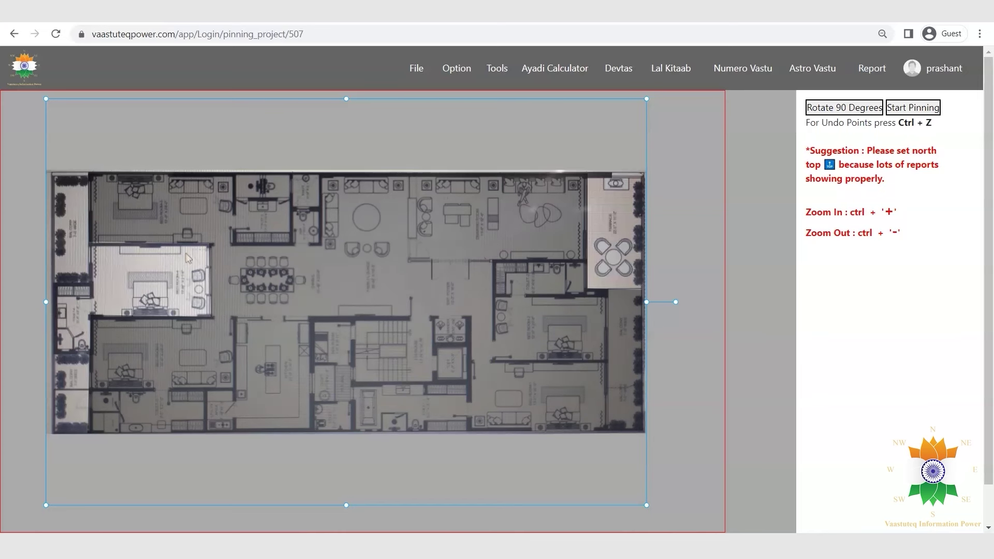
Pin the plan's outline corner by corner around the left recess, closing at the first pin.
{"action": "left_click", "coordinate": [912, 108]}
{"action": "left_click", "coordinate": [89, 174]}
{"action": "left_click", "coordinate": [585, 176]}
{"action": "left_click", "coordinate": [643, 290]}
{"action": "left_click", "coordinate": [643, 430]}
{"action": "left_click", "coordinate": [88, 433]}
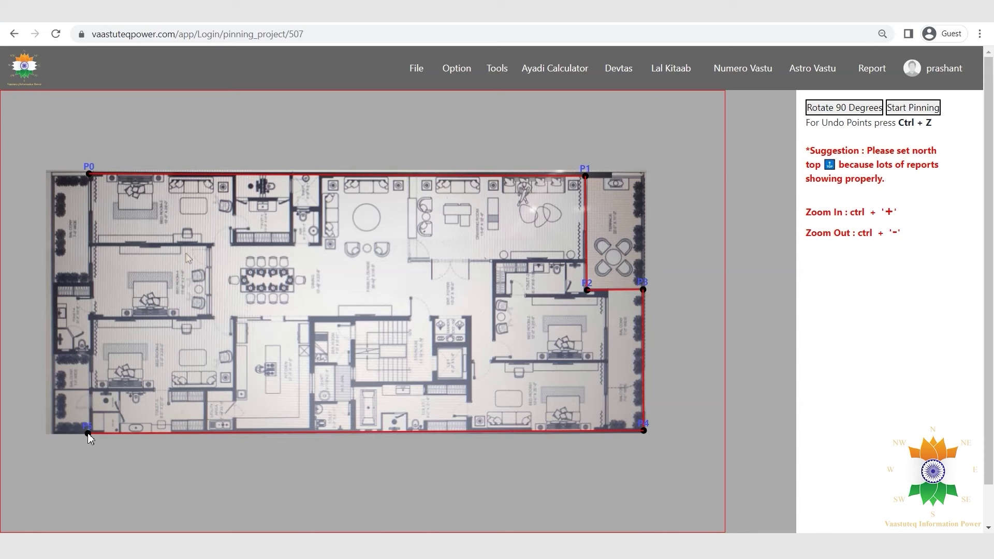
{"action": "left_click", "coordinate": [91, 316]}
{"action": "left_click", "coordinate": [210, 316]}
{"action": "left_click", "coordinate": [210, 245]}
{"action": "left_click", "coordinate": [89, 175]}
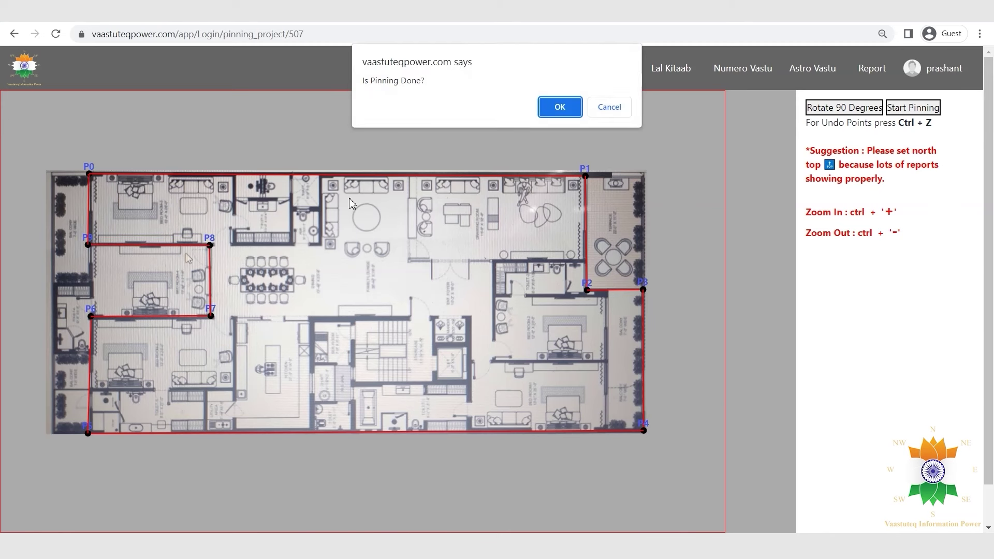
Reject the outline and re-pin the right-side corners, undoing two, finishing at bottom-left.
{"action": "left_click", "coordinate": [559, 107]}
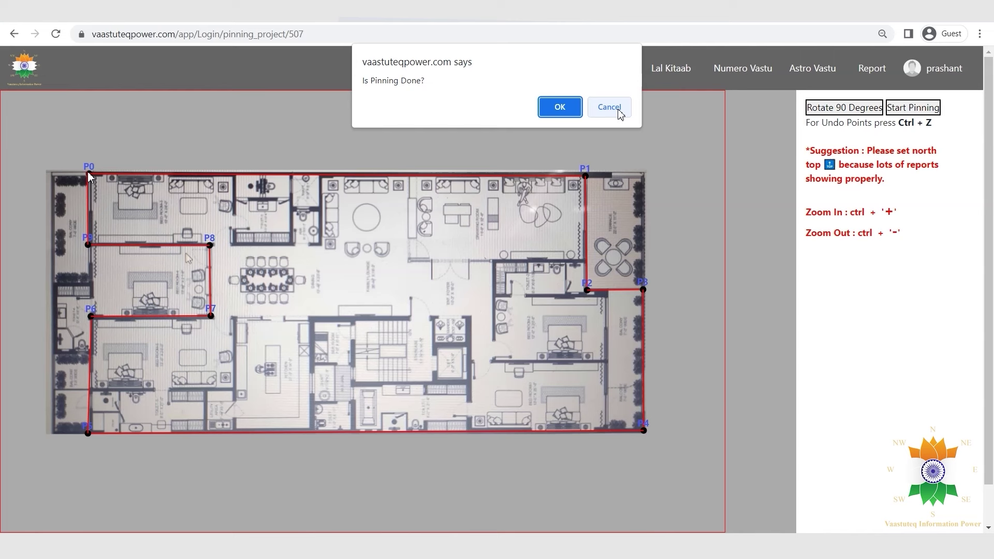
{"action": "left_click", "coordinate": [608, 108]}
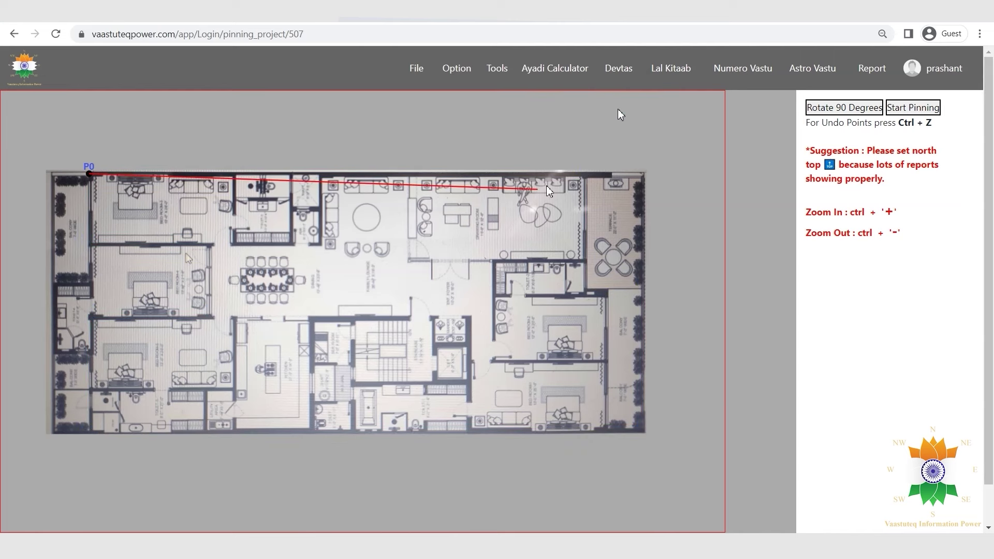
{"action": "left_click", "coordinate": [585, 176]}
{"action": "left_click", "coordinate": [586, 290]}
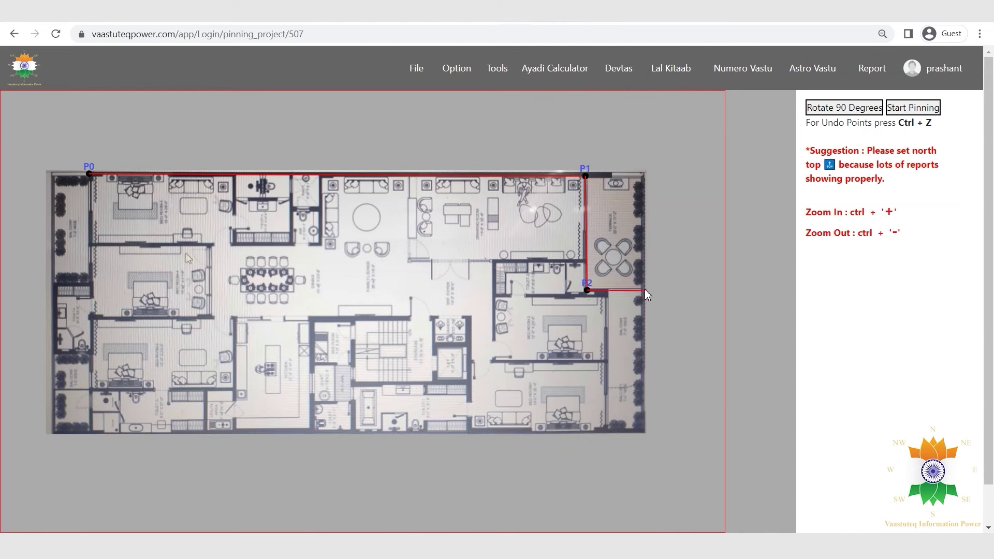
{"action": "left_click", "coordinate": [643, 290]}
{"action": "left_click", "coordinate": [644, 430]}
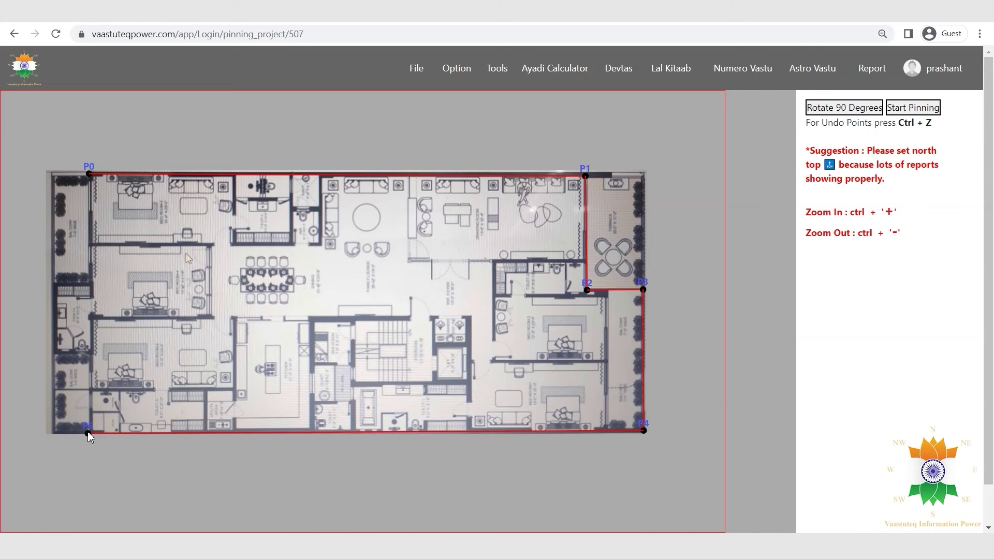
{"action": "key", "text": "ctrl+z"}
{"action": "key", "text": "ctrl+z"}
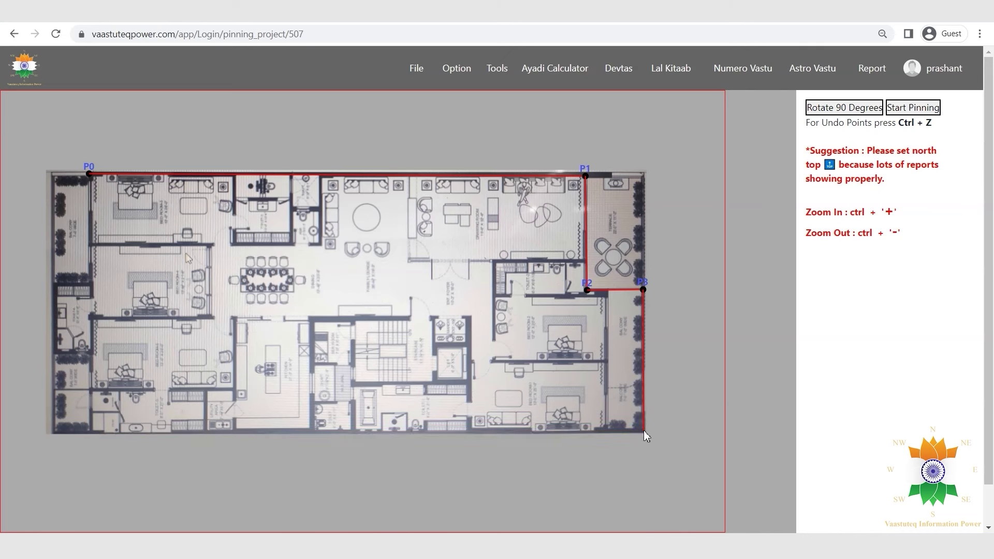
{"action": "left_click", "coordinate": [644, 430]}
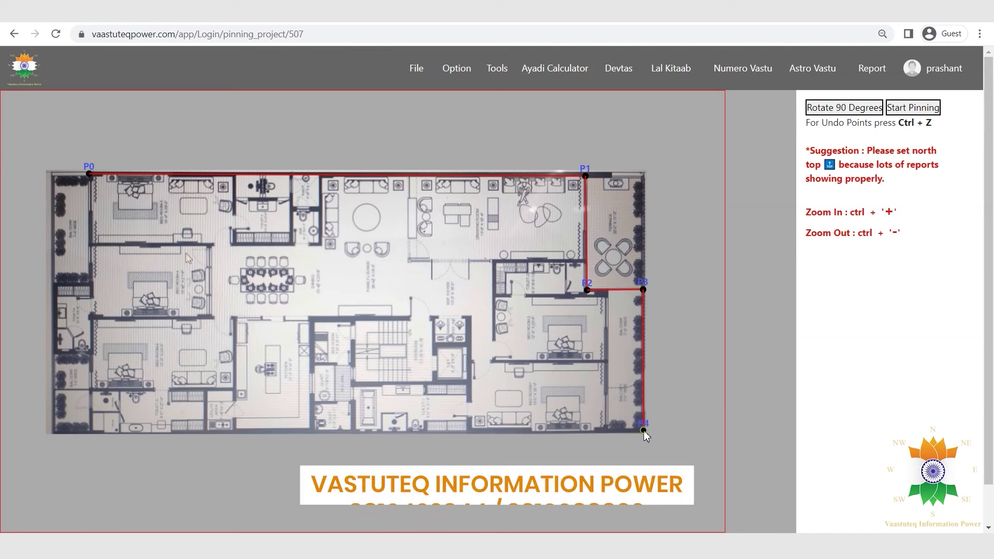
{"action": "left_click", "coordinate": [88, 432]}
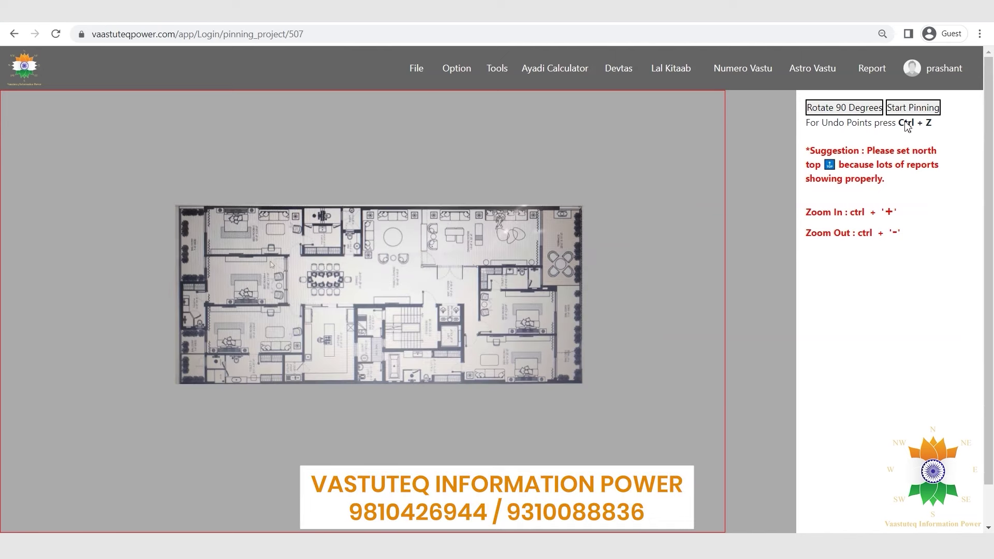
Pin the Leo house plan at corners P0–P3, close the outline on P0, and confirm pinning.
{"action": "left_click", "coordinate": [179, 206]}
{"action": "left_click", "coordinate": [582, 206]}
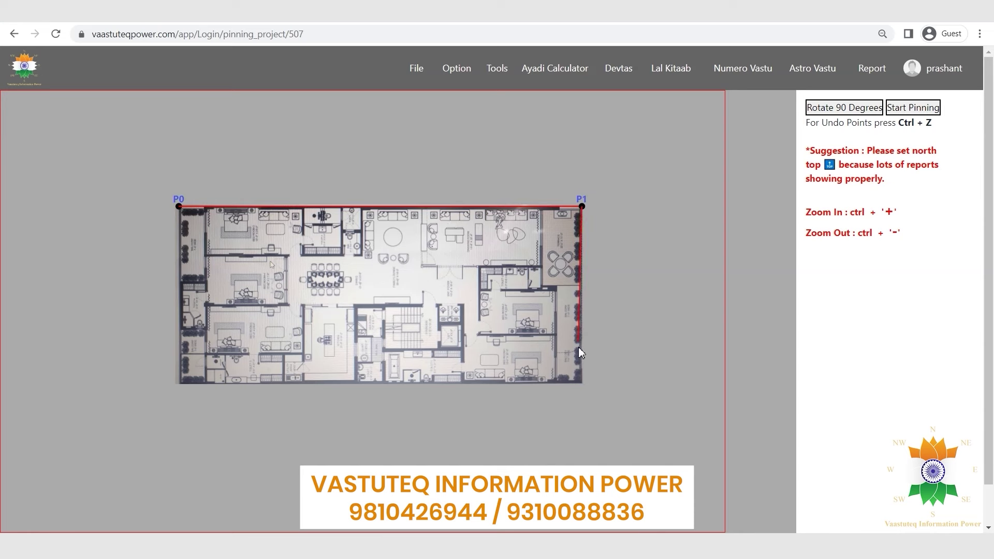
{"action": "left_click", "coordinate": [581, 382]}
{"action": "left_click", "coordinate": [180, 384]}
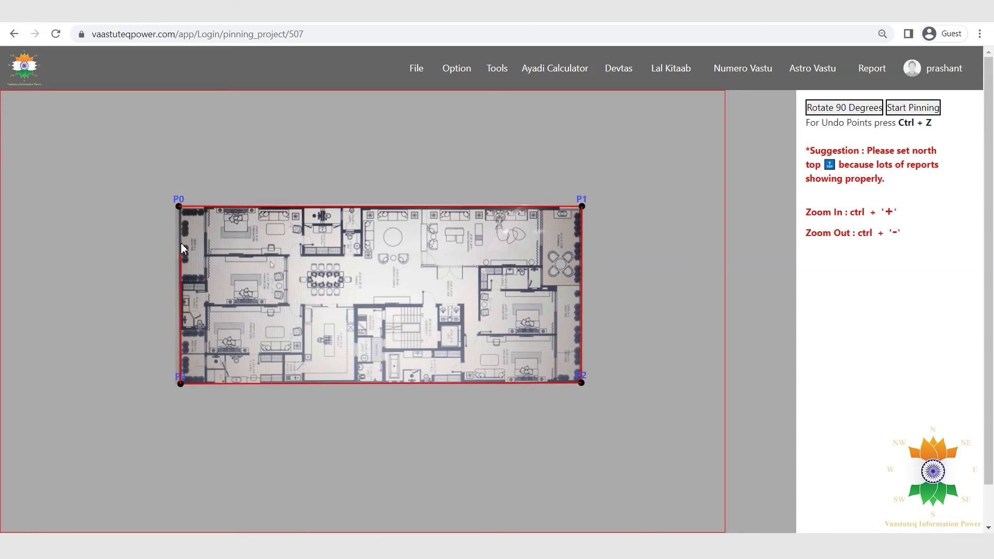
{"action": "left_click", "coordinate": [179, 205]}
{"action": "left_click", "coordinate": [564, 106]}
{"action": "left_click", "coordinate": [560, 102]}
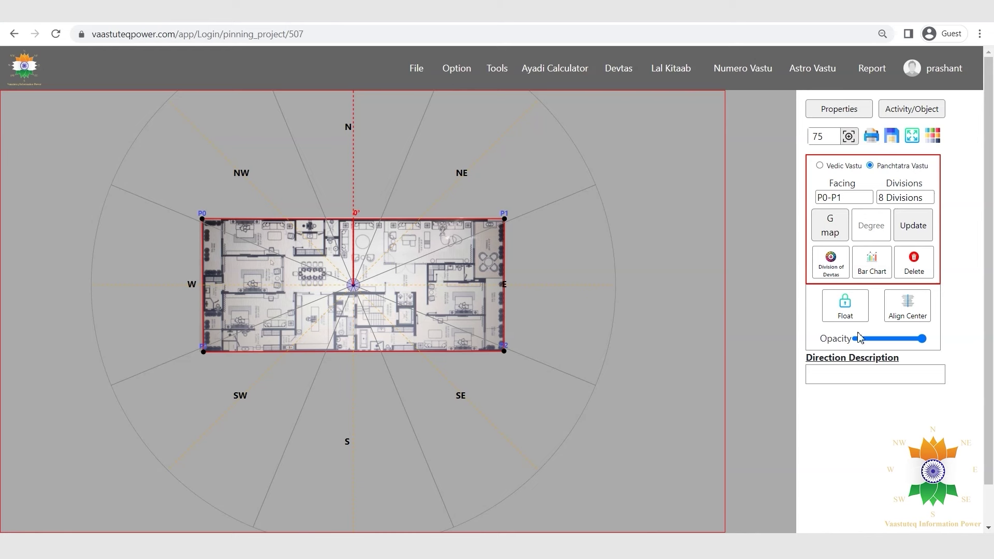
Set the plan zoom to 65.
{"action": "double_click", "coordinate": [821, 137]}
{"action": "type", "text": "65"}
{"action": "key", "text": "Return"}
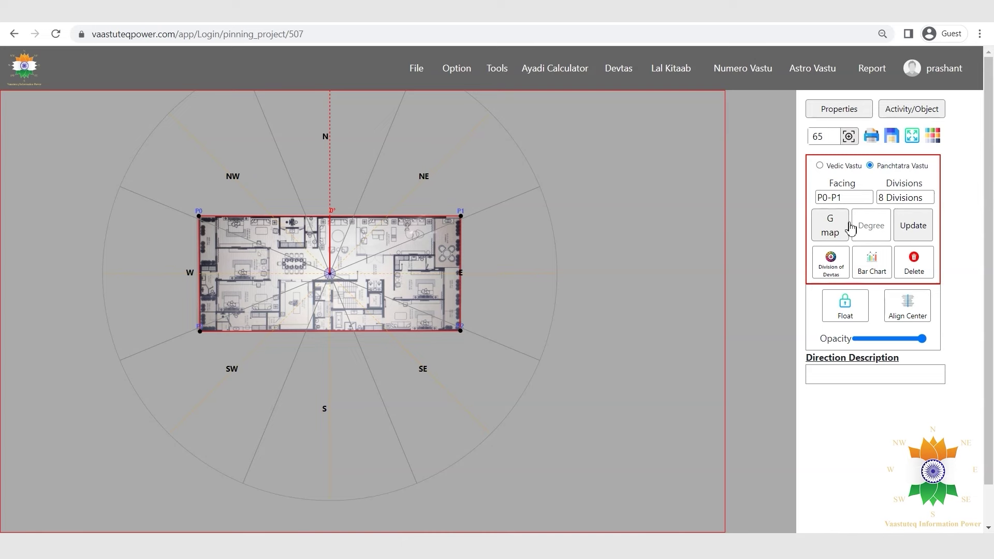
Try printing to Save as PDF and AnyDesk Printer, cancel, then save the pinned plan.
{"action": "left_click", "coordinate": [871, 136]}
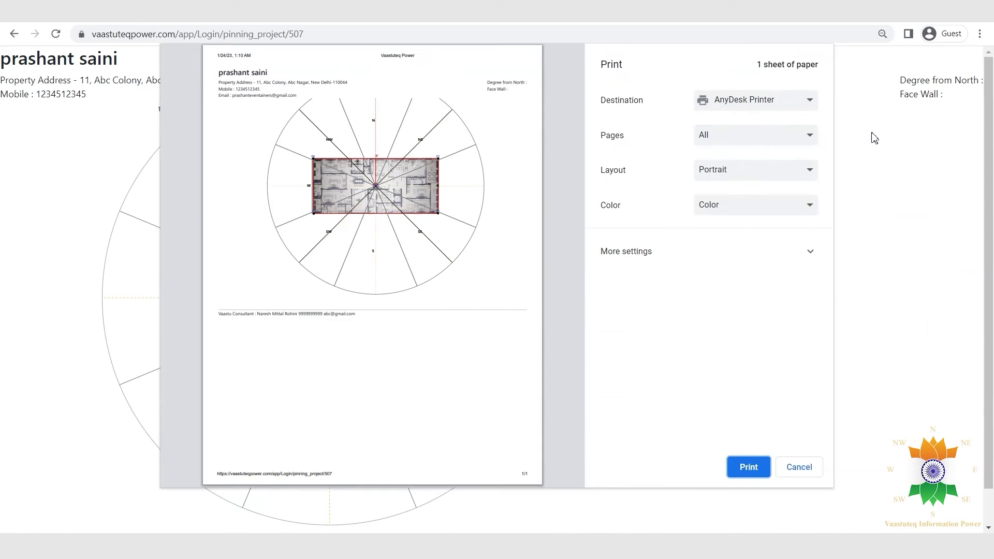
{"action": "left_click", "coordinate": [810, 107]}
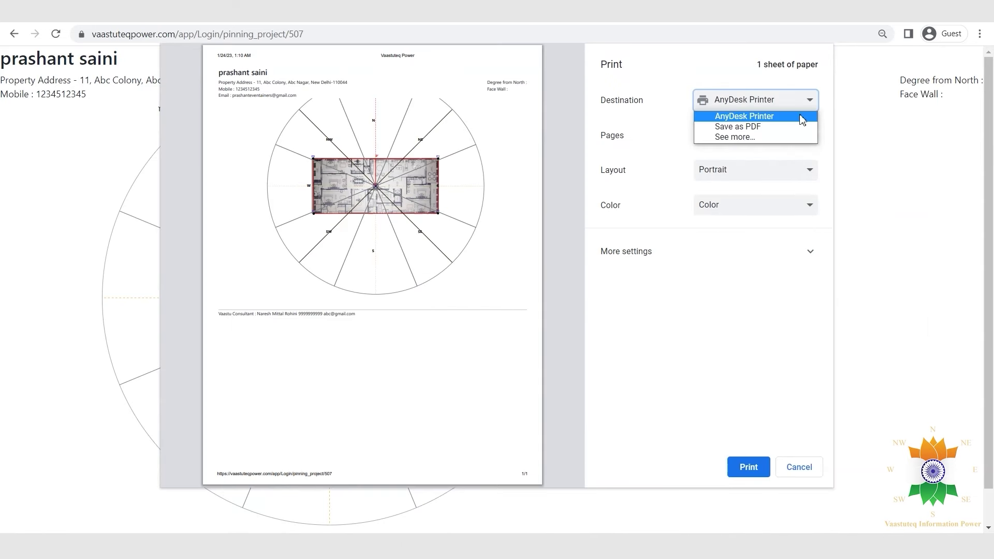
{"action": "left_click", "coordinate": [766, 128]}
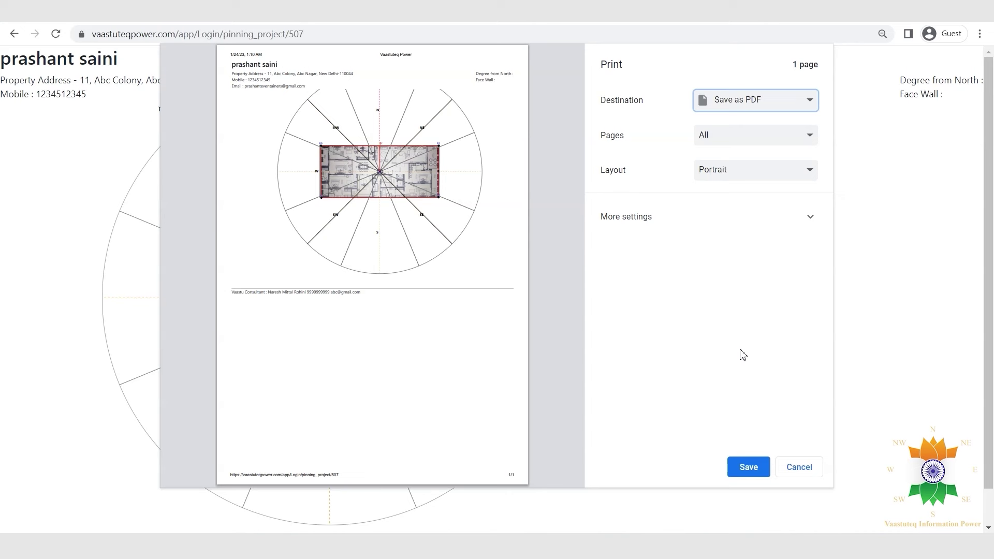
{"action": "left_click", "coordinate": [806, 100]}
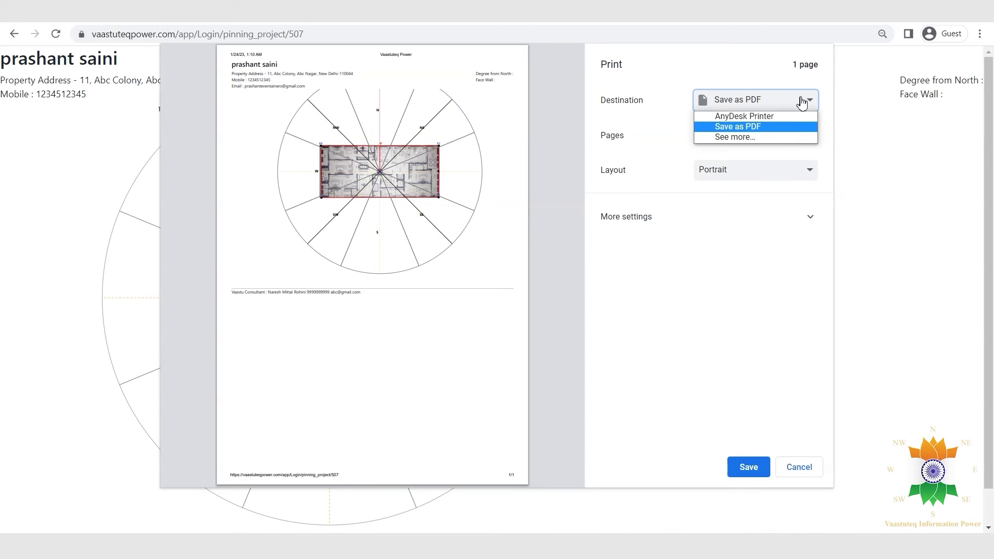
{"action": "left_click", "coordinate": [744, 117]}
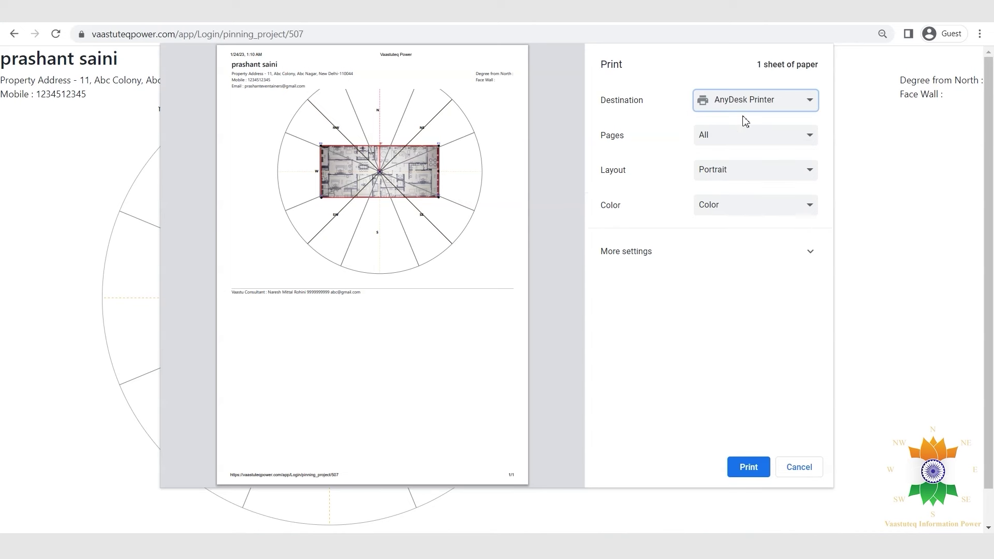
{"action": "left_click", "coordinate": [752, 143]}
{"action": "left_click", "coordinate": [759, 148]}
{"action": "left_click", "coordinate": [735, 252]}
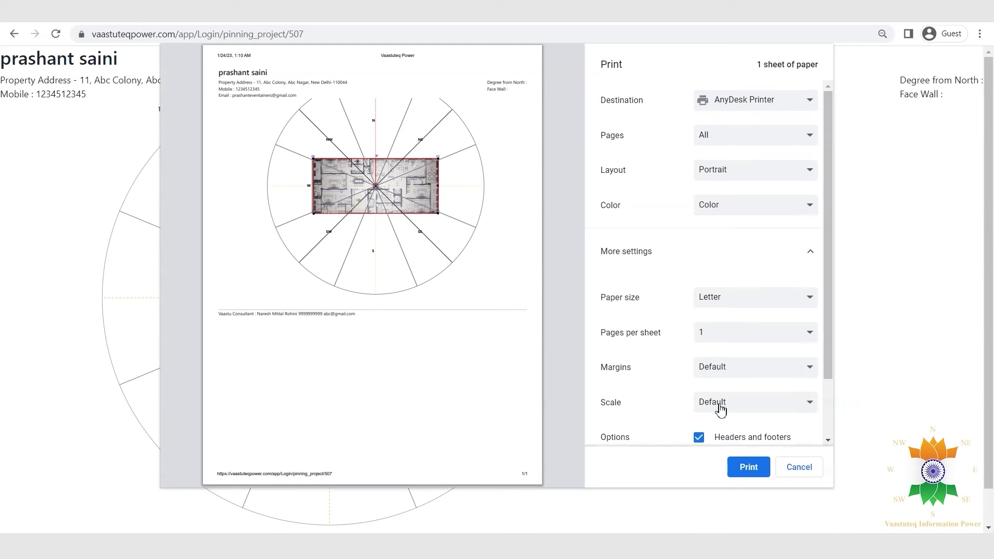
{"action": "left_click_drag", "start_coordinate": [832, 335], "coordinate": [830, 420]}
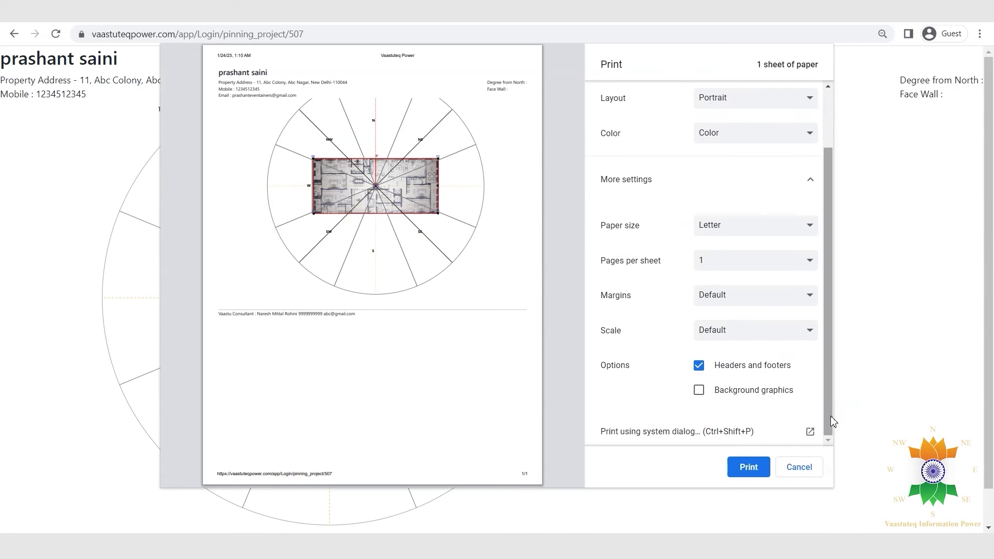
{"action": "left_click", "coordinate": [807, 466]}
{"action": "left_click", "coordinate": [893, 138]}
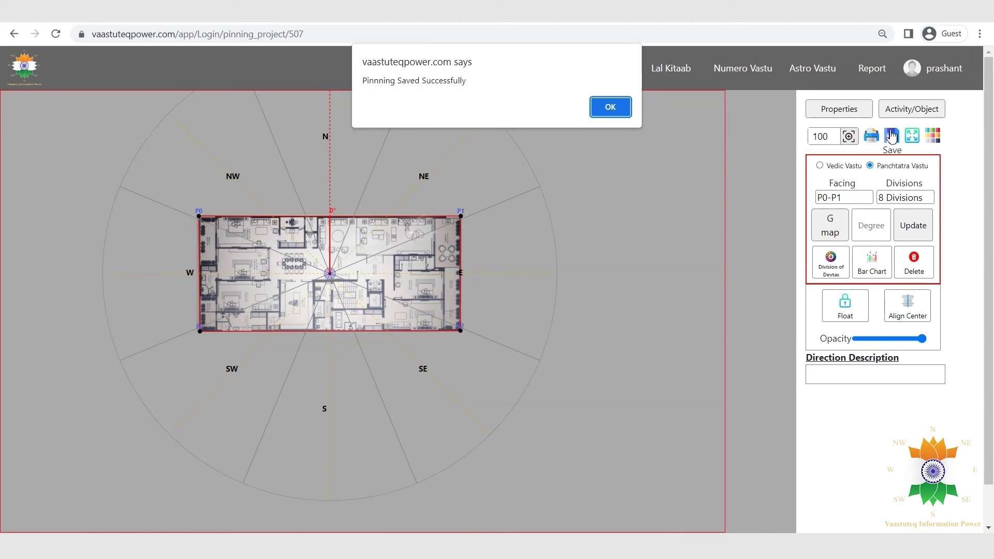
Dismiss the save alert and switch full-screen view on and back off.
{"action": "left_click", "coordinate": [604, 106]}
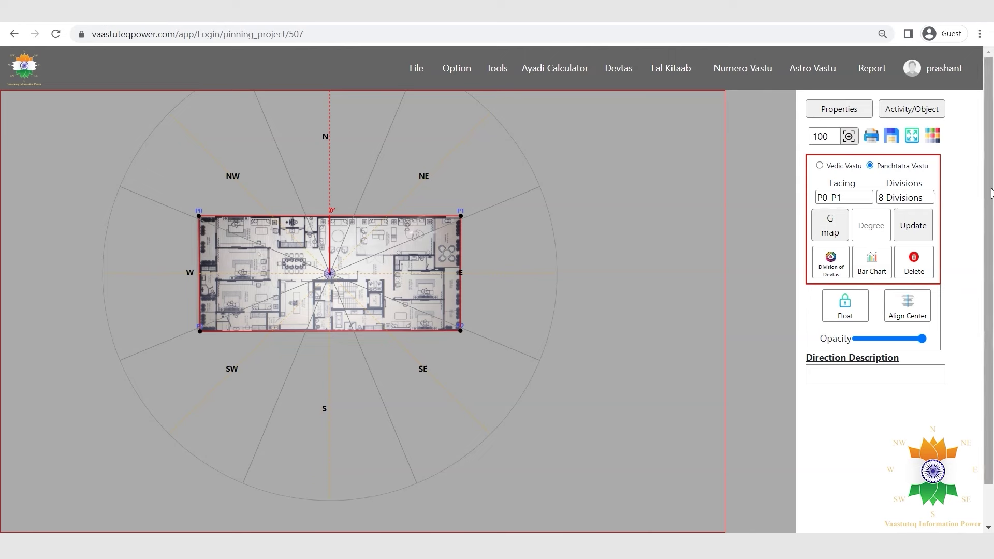
{"action": "left_click", "coordinate": [915, 139]}
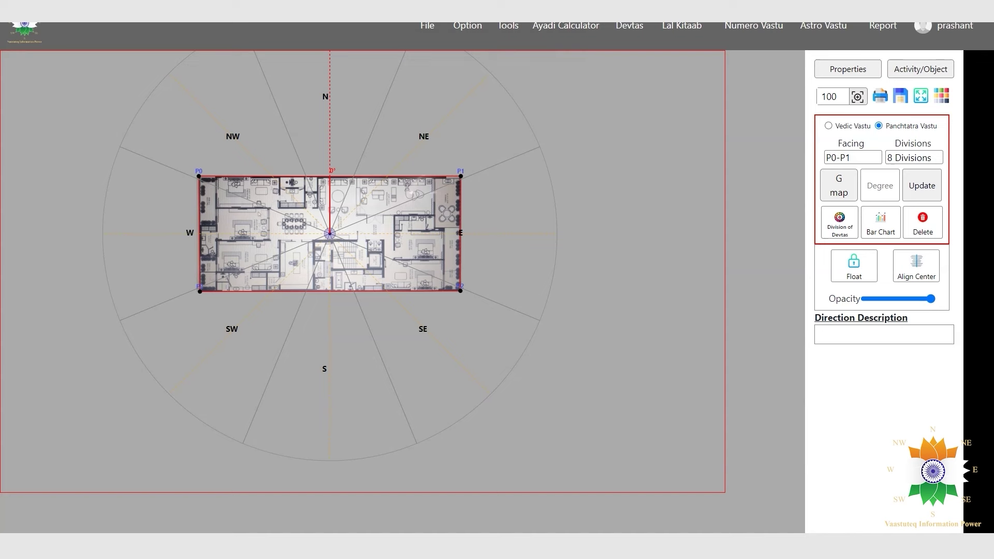
{"action": "key", "text": "Escape"}
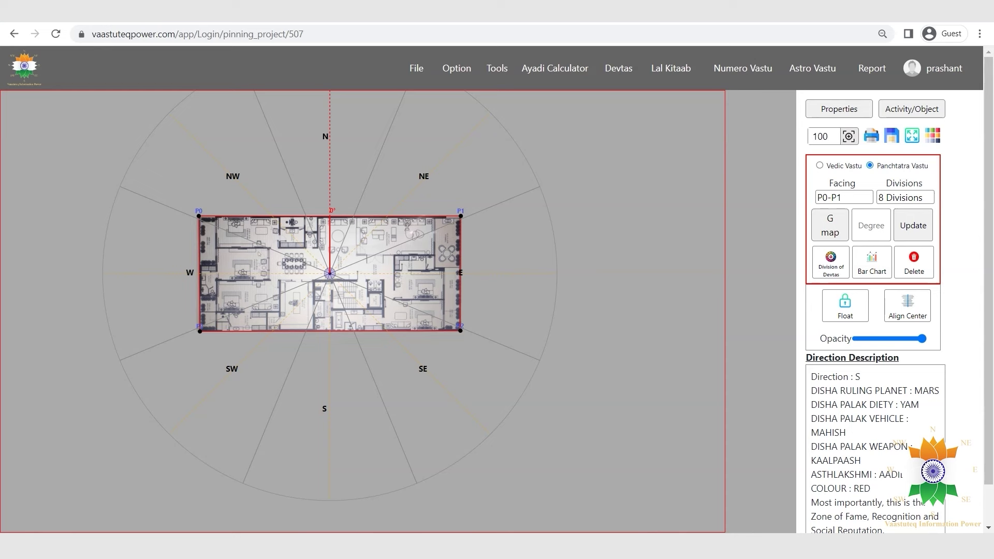
Set the compass facing to wall P1-P2 and update it.
{"action": "left_click", "coordinate": [841, 199]}
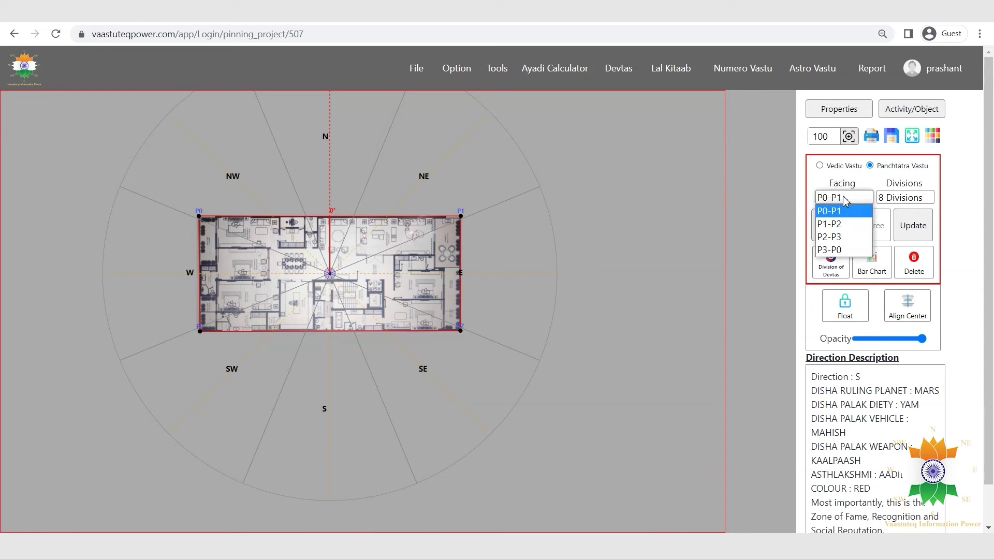
{"action": "left_click", "coordinate": [854, 225]}
{"action": "left_click", "coordinate": [925, 233]}
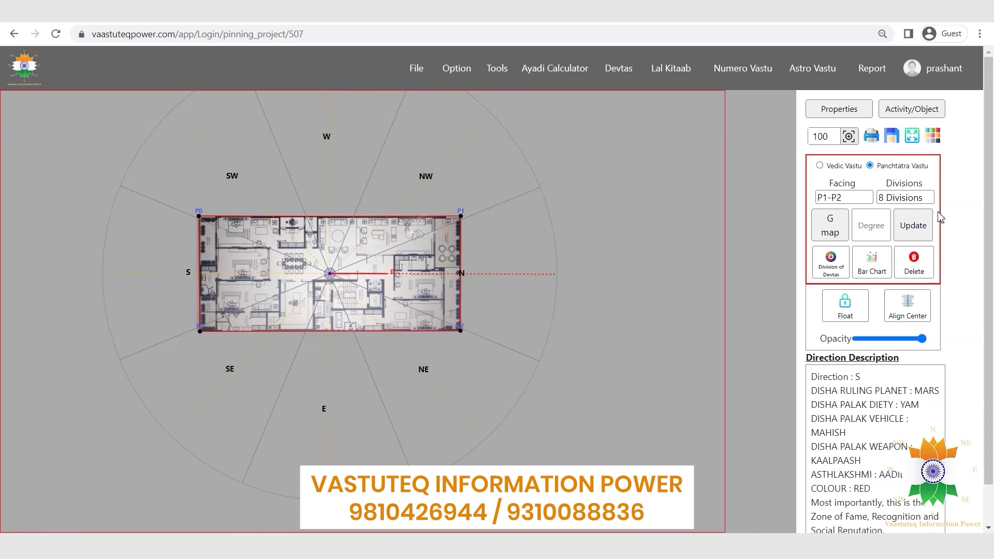
Redraw the compass with 32 divisions and show the N (N5) zone description.
{"action": "left_click", "coordinate": [929, 202]}
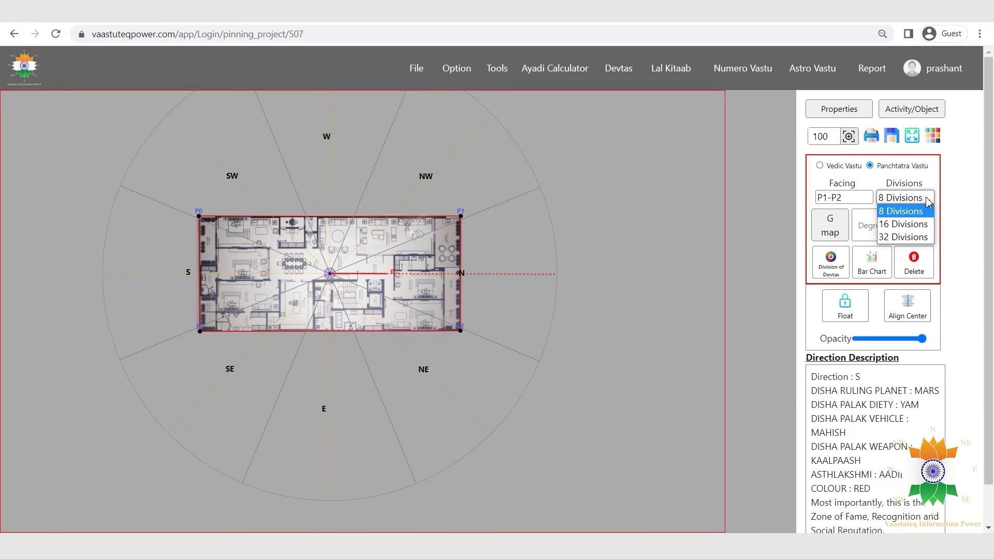
{"action": "left_click", "coordinate": [904, 237]}
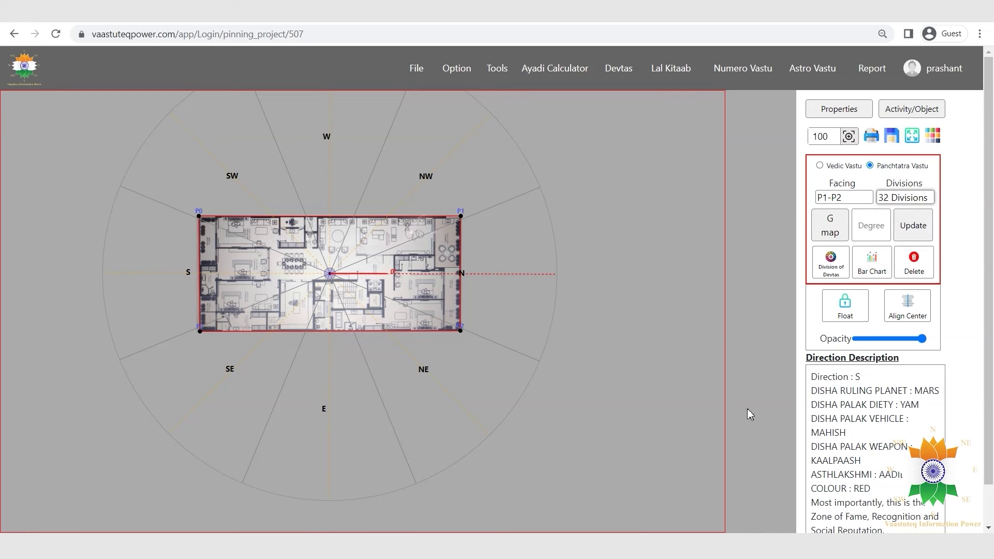
{"action": "left_click", "coordinate": [927, 222]}
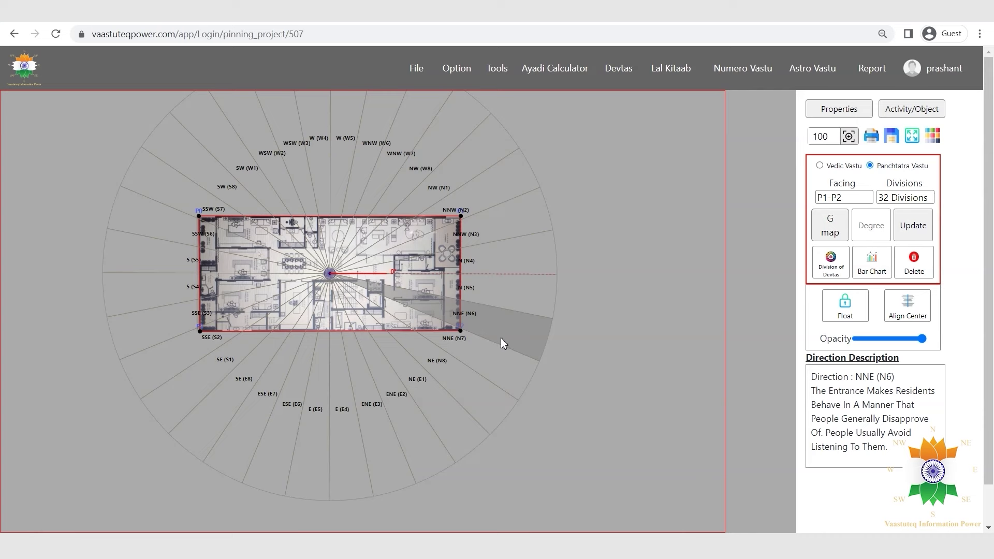
{"action": "left_click", "coordinate": [517, 302]}
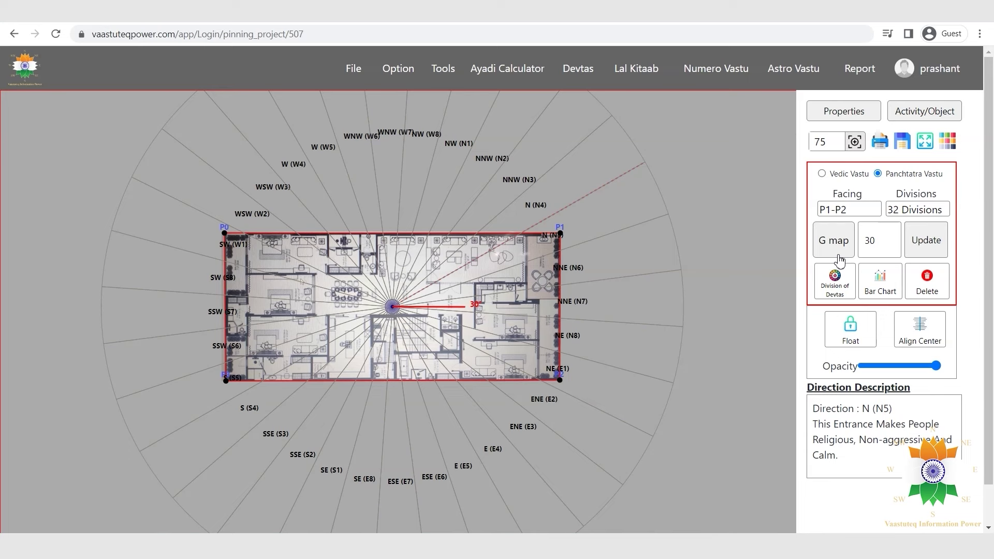
Rotate the 32-division grid to 45°, then pick Division of Devtas from the divisions list.
{"action": "left_click", "coordinate": [839, 256]}
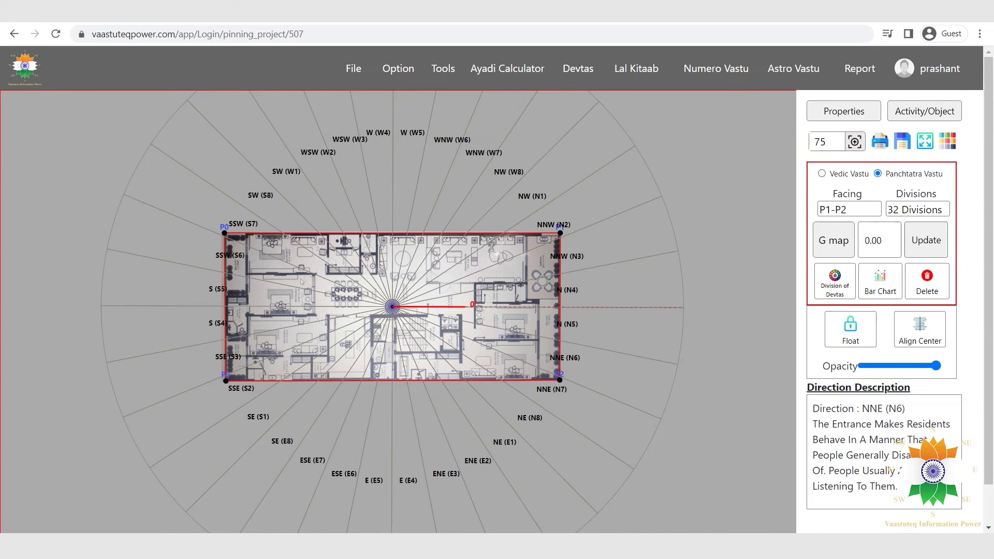
{"action": "double_click", "coordinate": [892, 244]}
{"action": "type", "text": "45"}
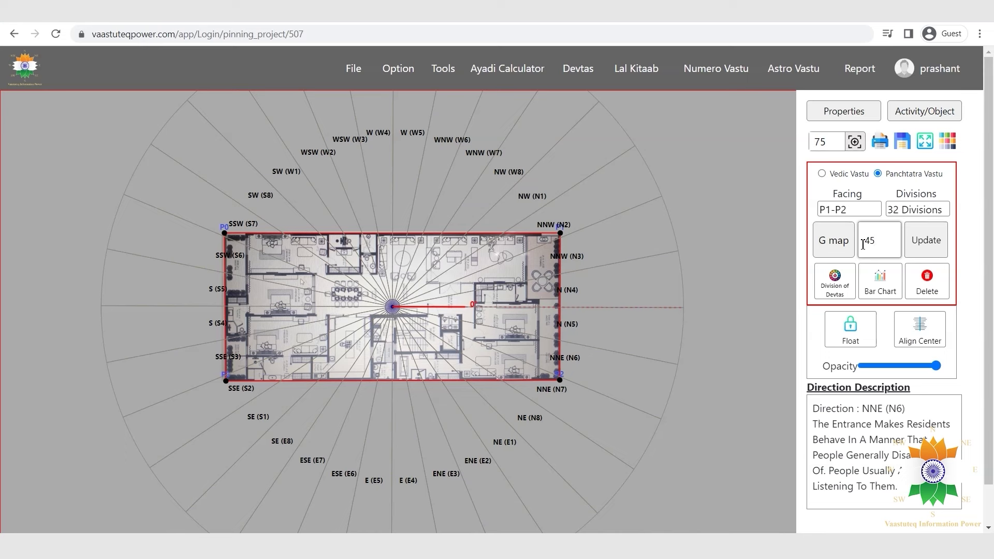
{"action": "left_click", "coordinate": [926, 246]}
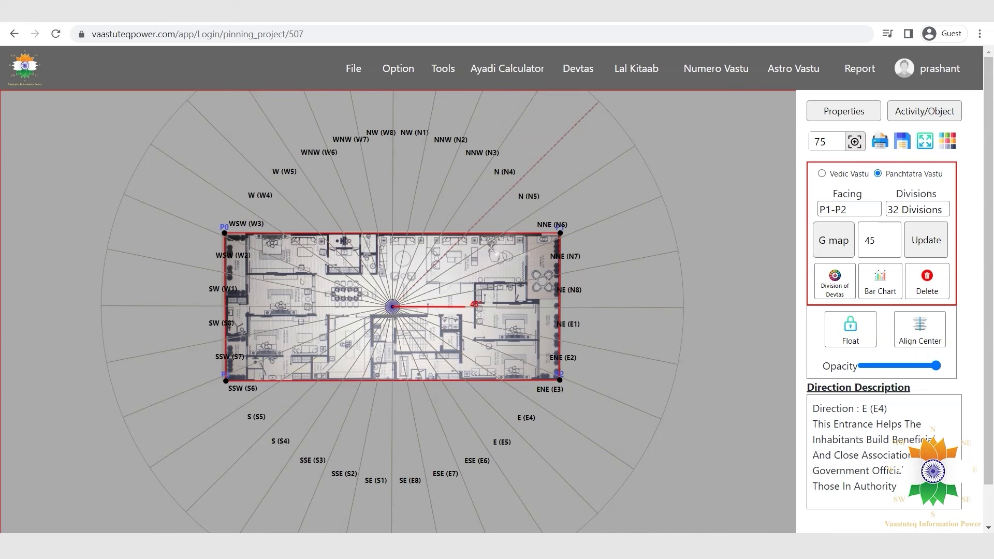
{"action": "left_click", "coordinate": [919, 213]}
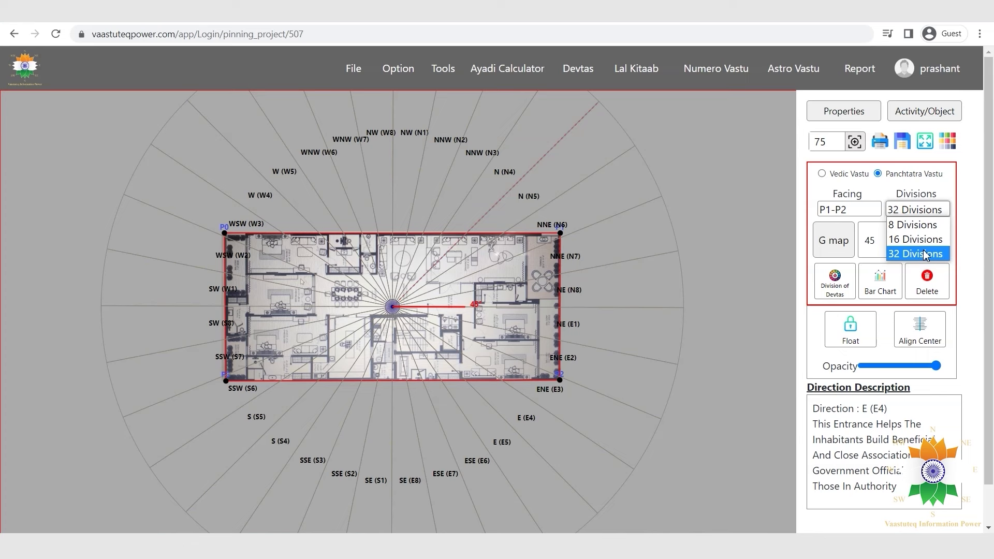
{"action": "left_click", "coordinate": [924, 254]}
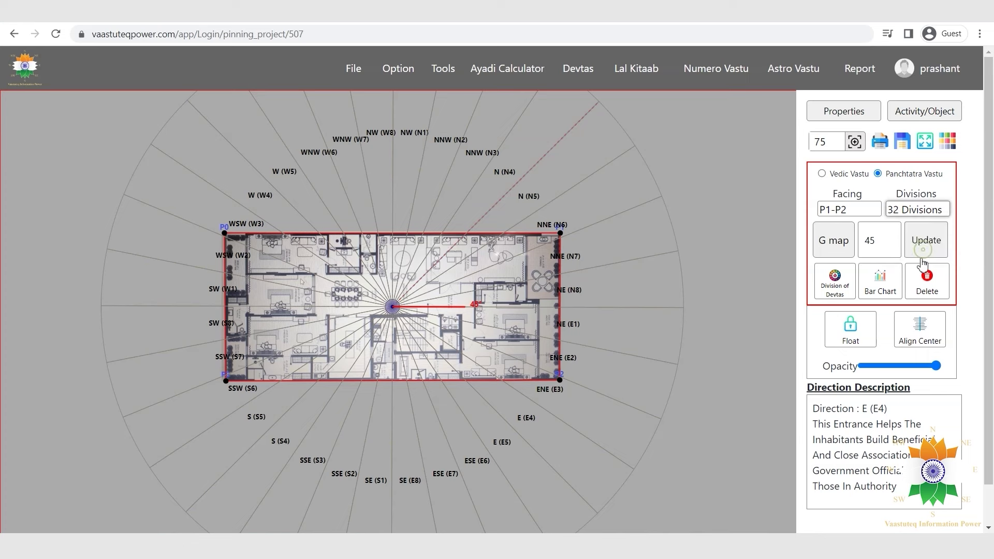
Lay the numbered devta zone grid over the plan, then open the Devtas grid-and-wheel page.
{"action": "left_click", "coordinate": [836, 284]}
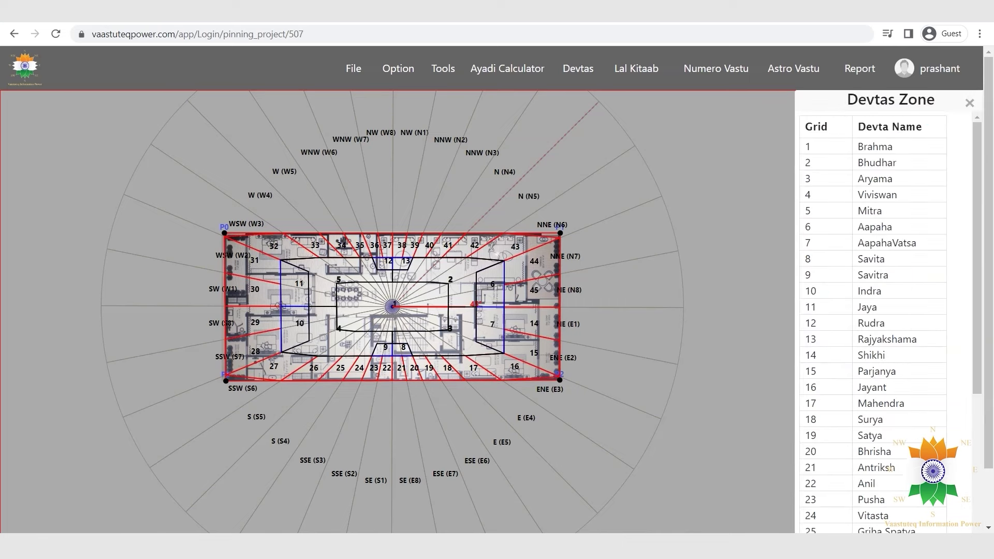
{"action": "mouse_move", "coordinate": [397, 306]}
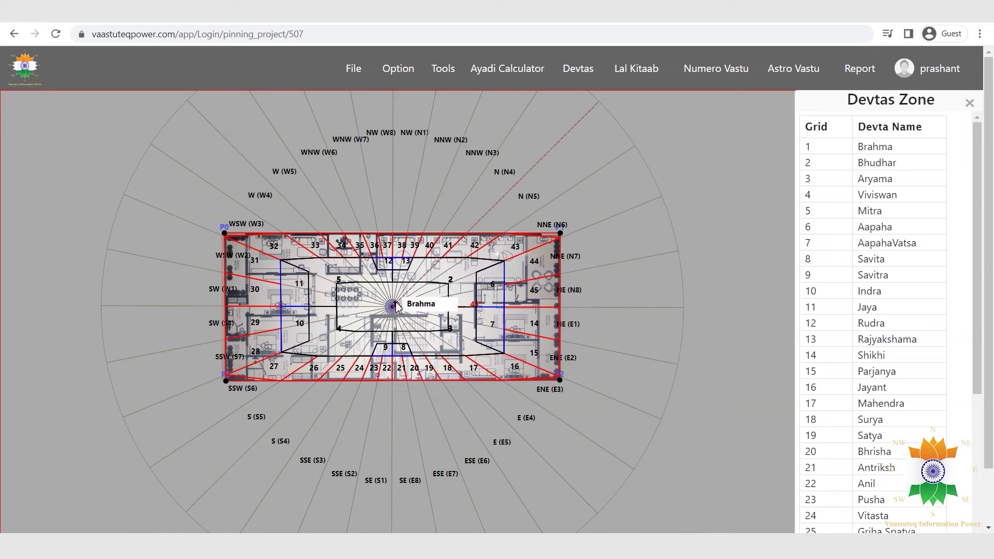
{"action": "mouse_move", "coordinate": [451, 332]}
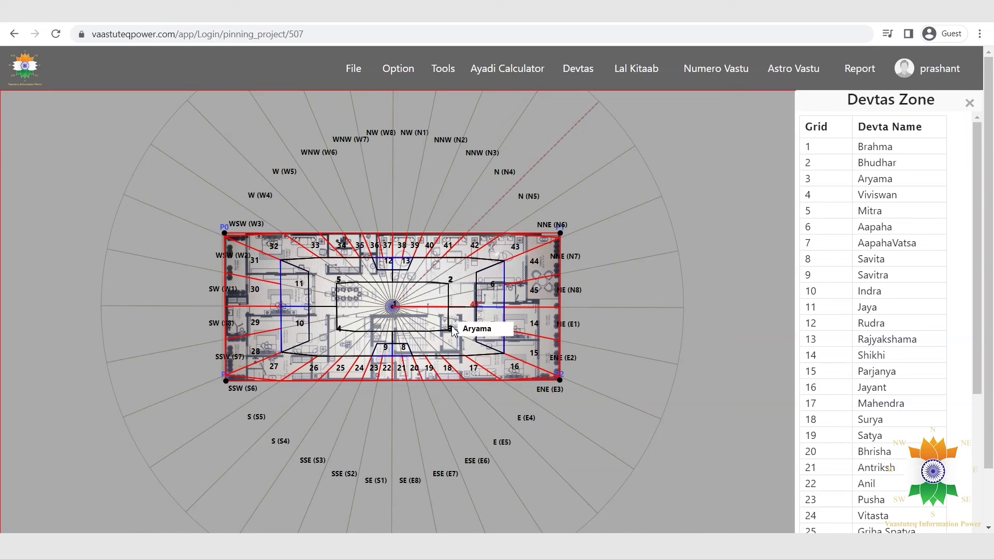
{"action": "mouse_move", "coordinate": [342, 283]}
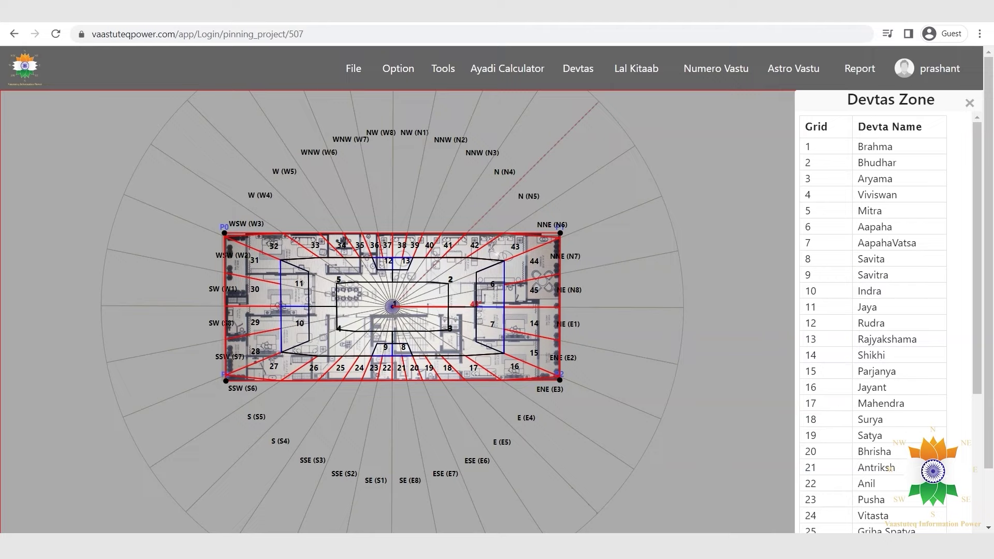
{"action": "left_click", "coordinate": [590, 76]}
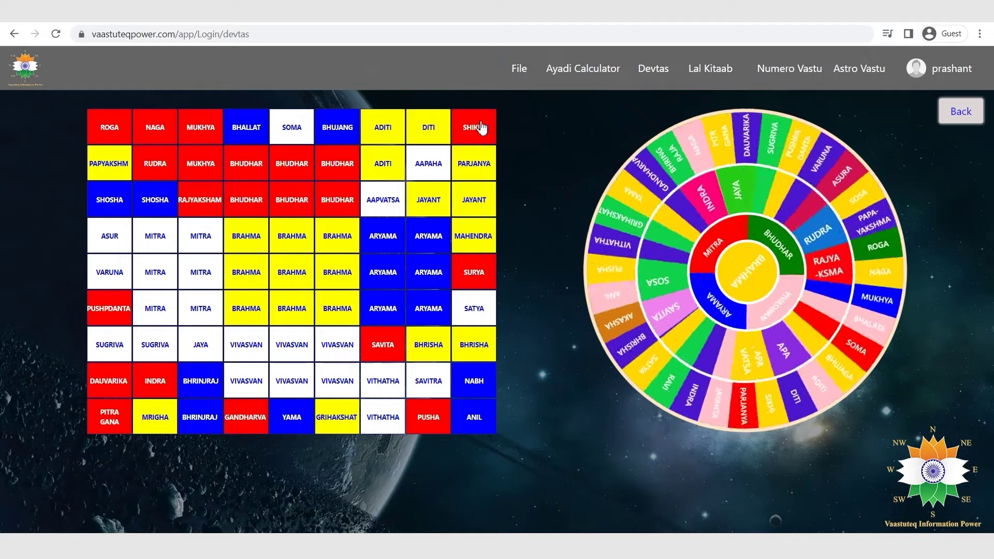
View the SOMA devta's details, then return to the pinned Leo house plan.
{"action": "left_click", "coordinate": [285, 124]}
{"action": "scroll", "coordinate": [761, 308], "scroll_direction": "down", "scroll_amount": 3}
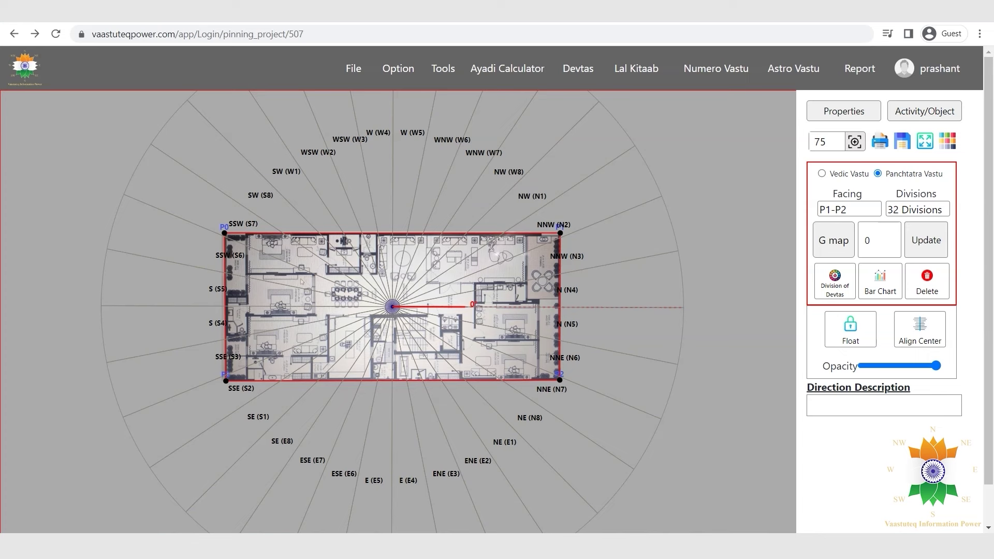
Switch the compass to 16 divisions and show the bar chart of direction areas.
{"action": "left_click", "coordinate": [925, 210]}
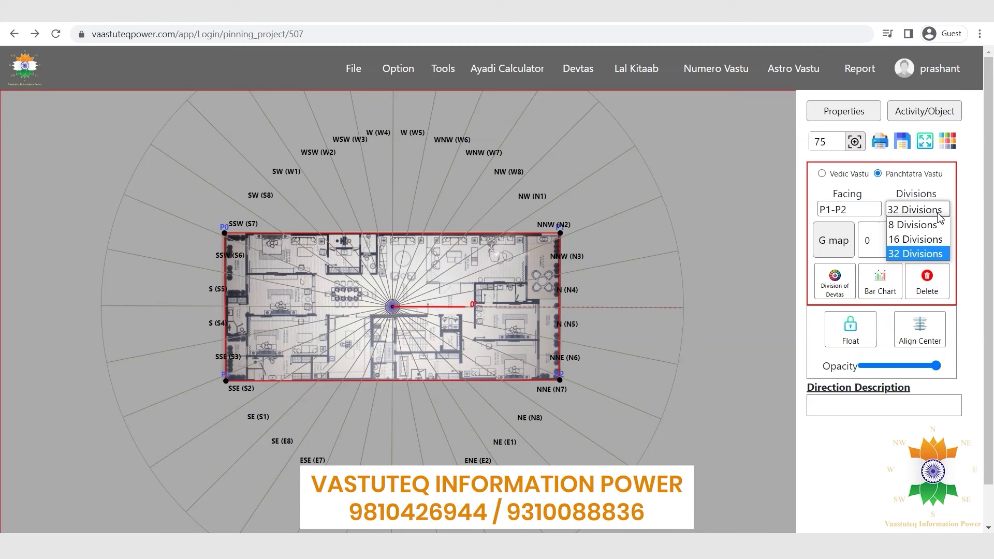
{"action": "left_click", "coordinate": [929, 239]}
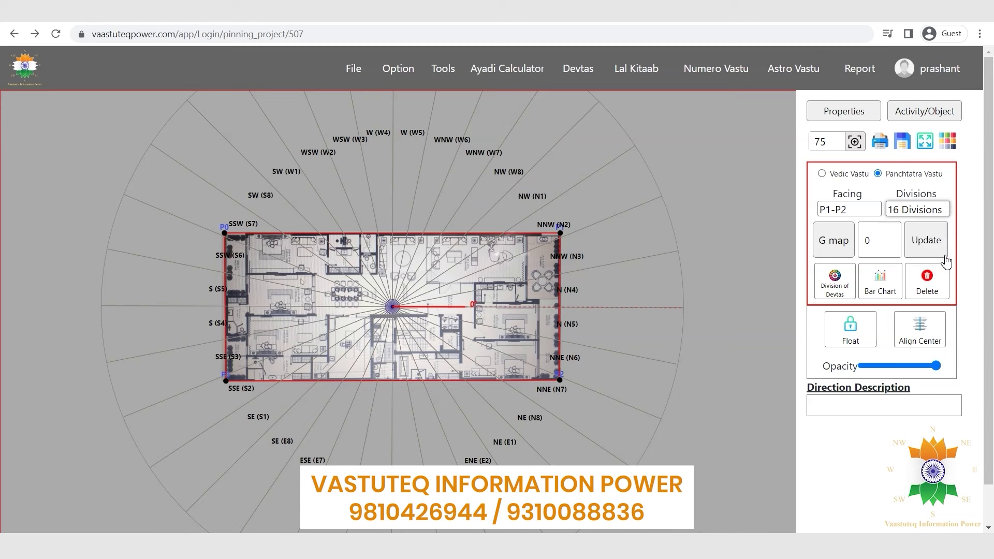
{"action": "left_click", "coordinate": [929, 242]}
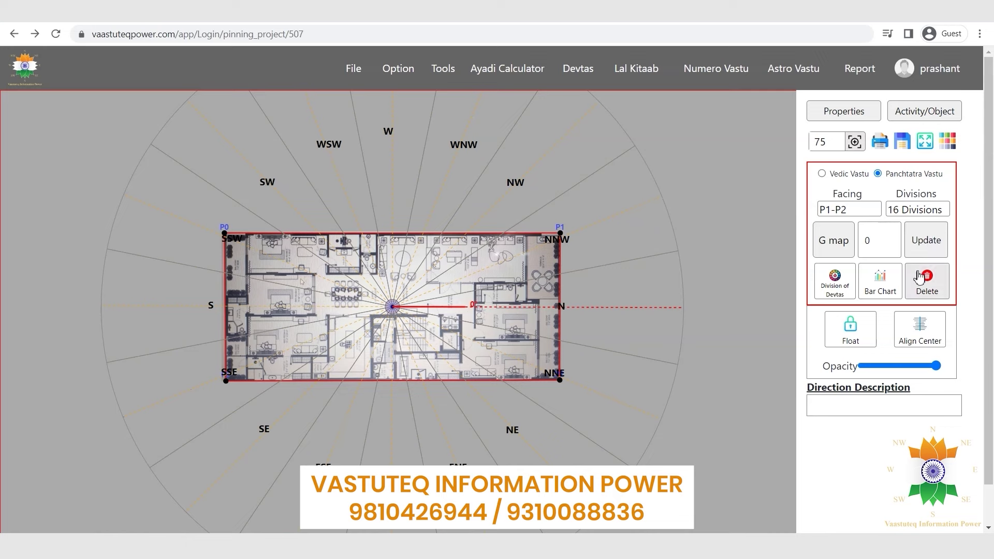
{"action": "left_click", "coordinate": [882, 279]}
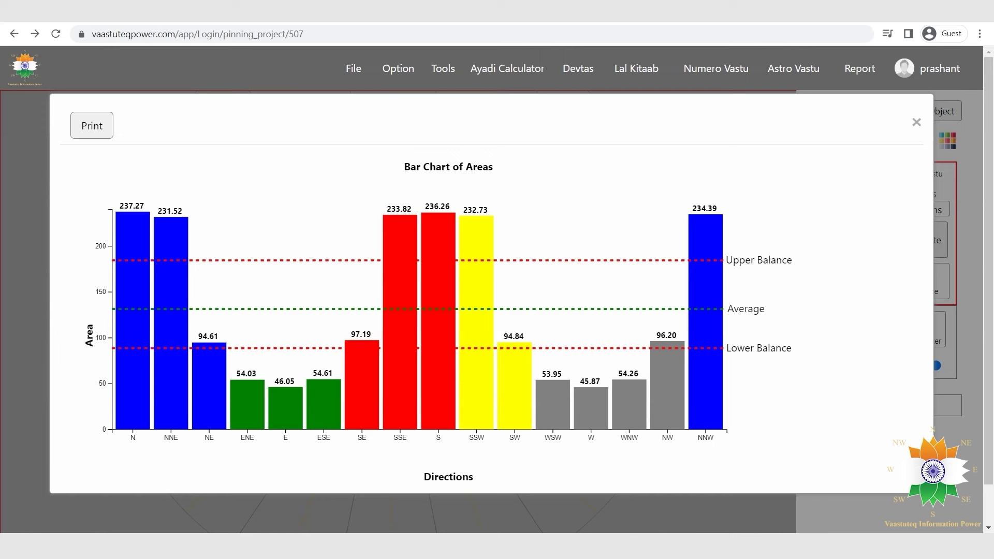
Print the area bar chart with Save as PDF as the destination.
{"action": "left_click", "coordinate": [103, 129]}
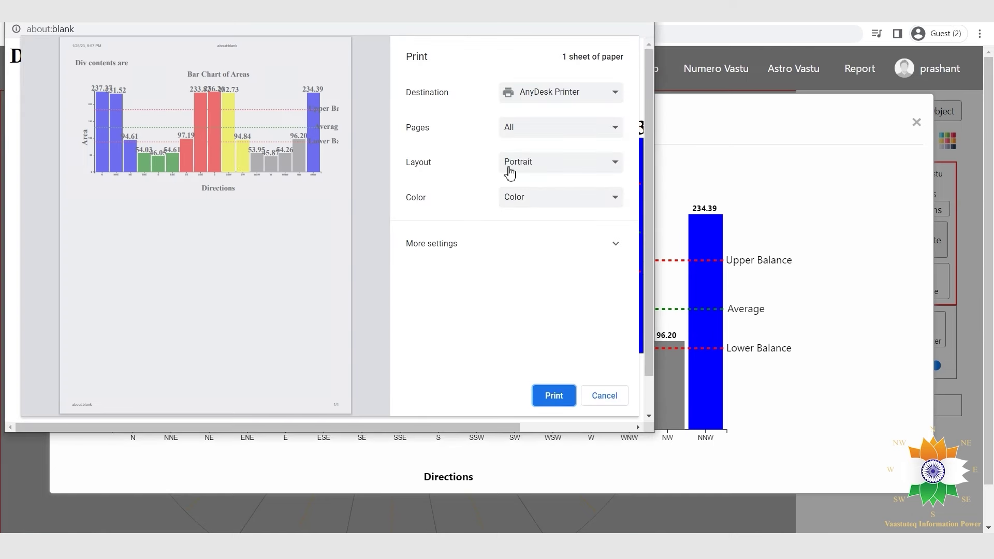
{"action": "left_click", "coordinate": [587, 93]}
{"action": "left_click", "coordinate": [568, 119]}
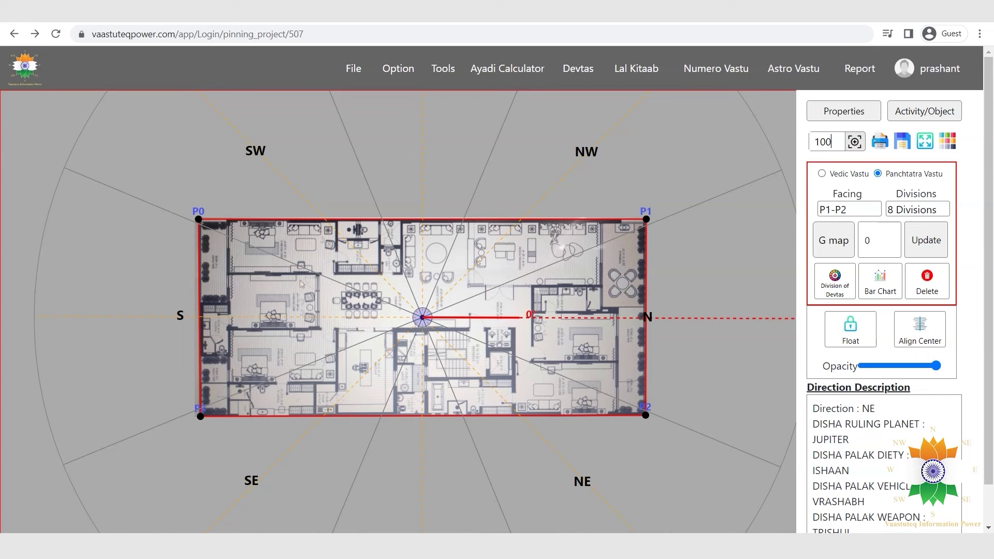
Browse the File and Option menus to reveal Set Measurement and Get Measuremnt.
{"action": "left_click", "coordinate": [354, 69]}
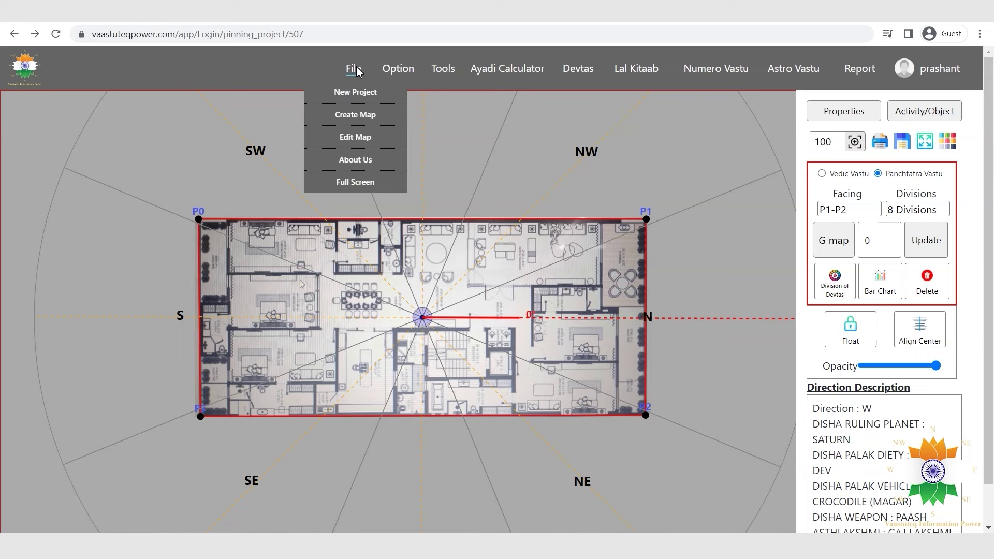
{"action": "mouse_move", "coordinate": [403, 72]}
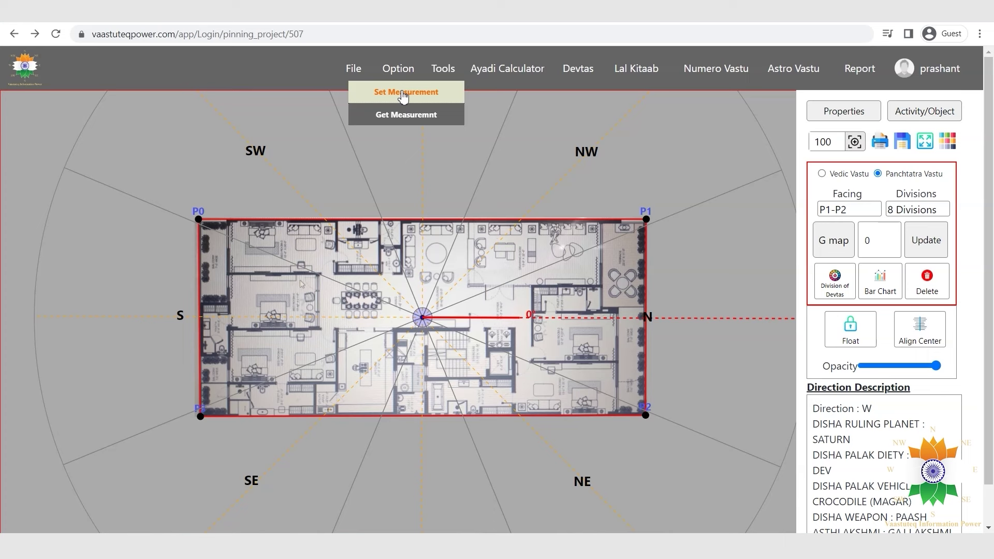
Calibrate the plan scale by marking a top-wall reference line as 45 units.
{"action": "left_click", "coordinate": [403, 93]}
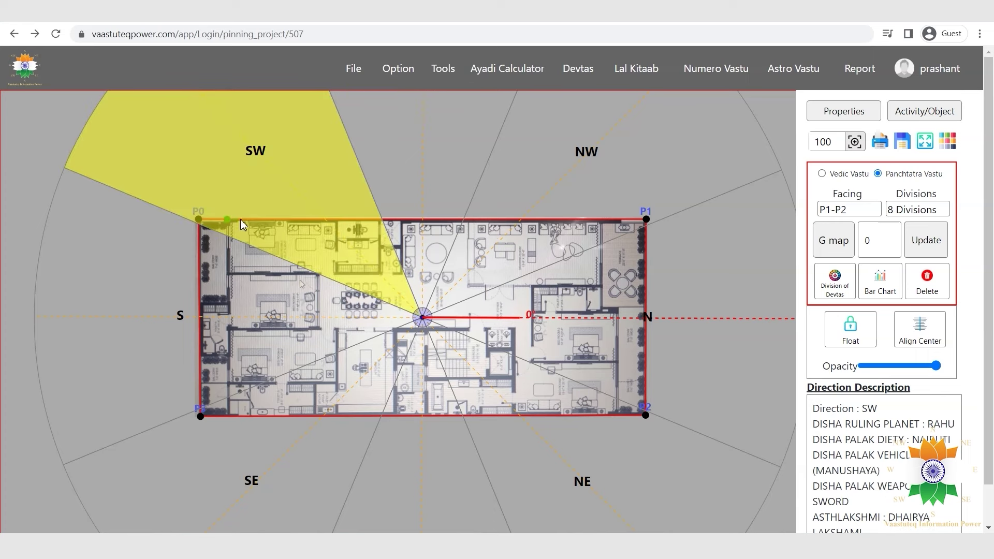
{"action": "left_click", "coordinate": [336, 220]}
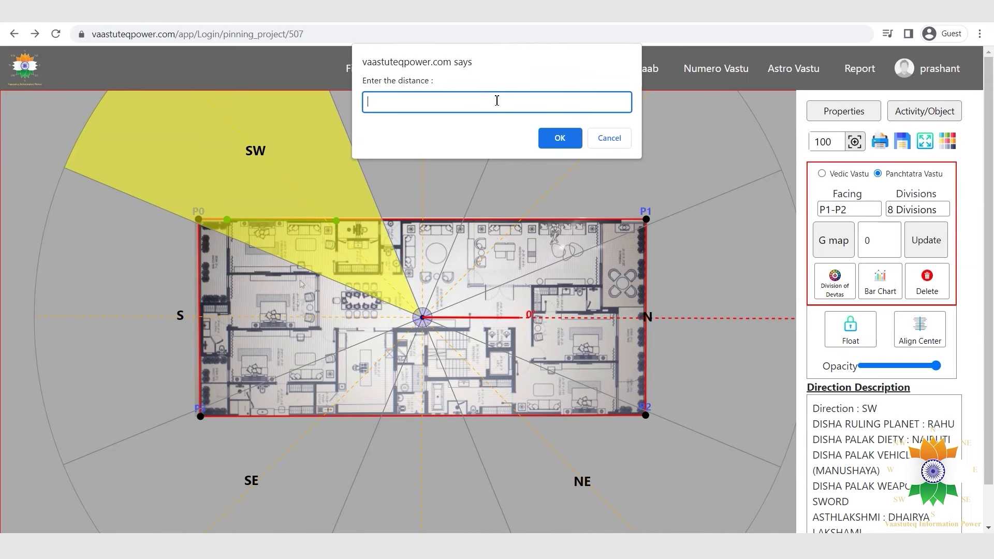
{"action": "type", "text": "45"}
{"action": "left_click", "coordinate": [562, 138]}
{"action": "left_click", "coordinate": [398, 69]}
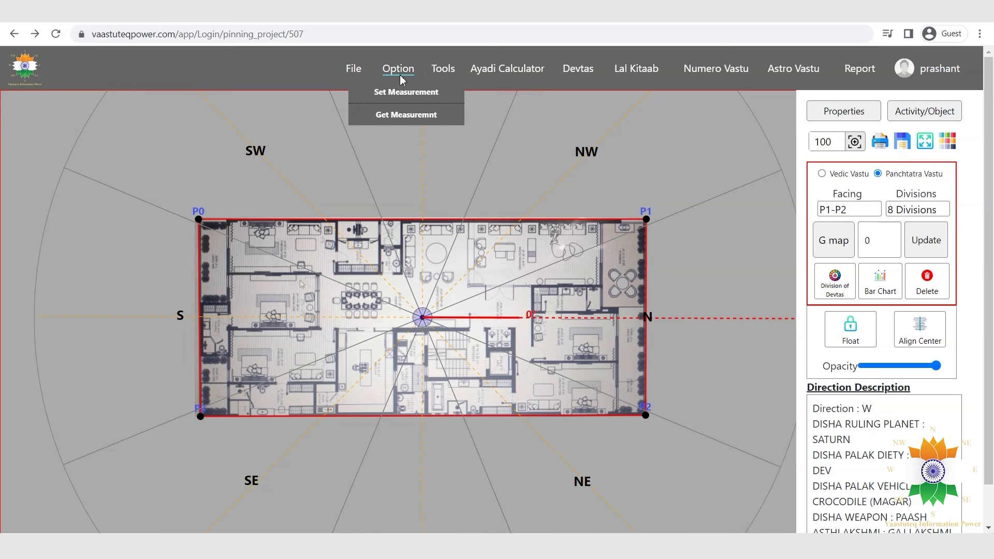
Measure a section of the top wall between two points, reading 21.83 units.
{"action": "left_click", "coordinate": [399, 115]}
{"action": "left_click", "coordinate": [337, 220]}
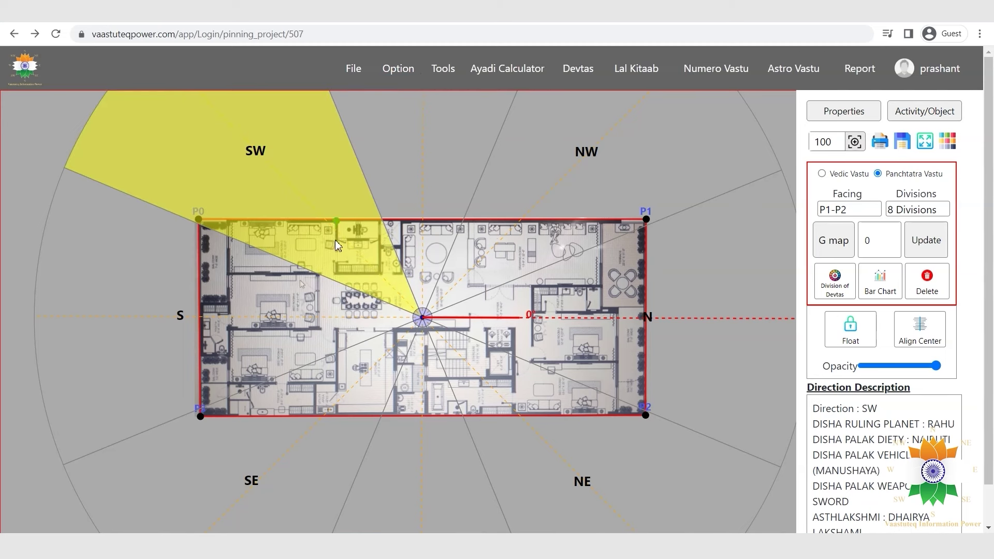
{"action": "left_click", "coordinate": [336, 274]}
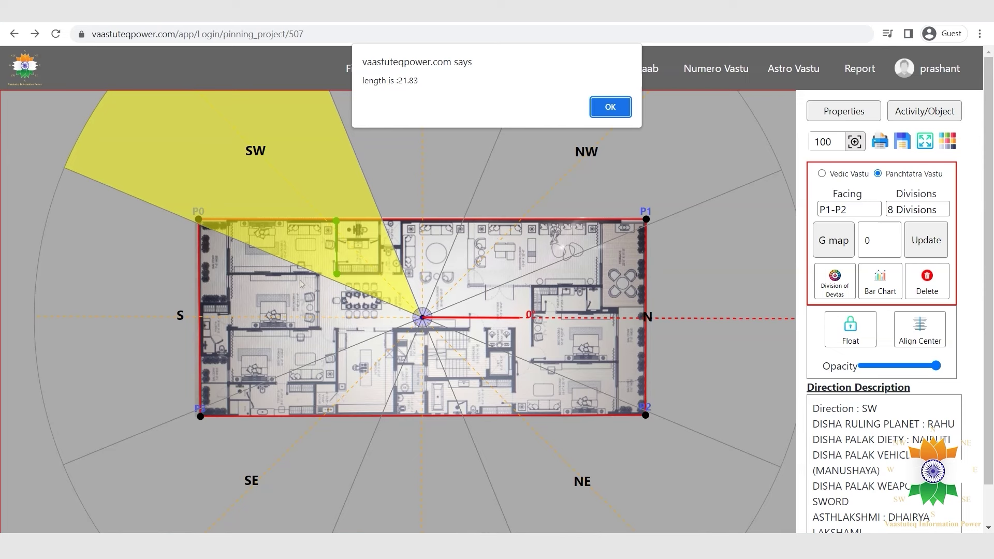
{"action": "key", "text": "Return"}
{"action": "left_click", "coordinate": [398, 68]}
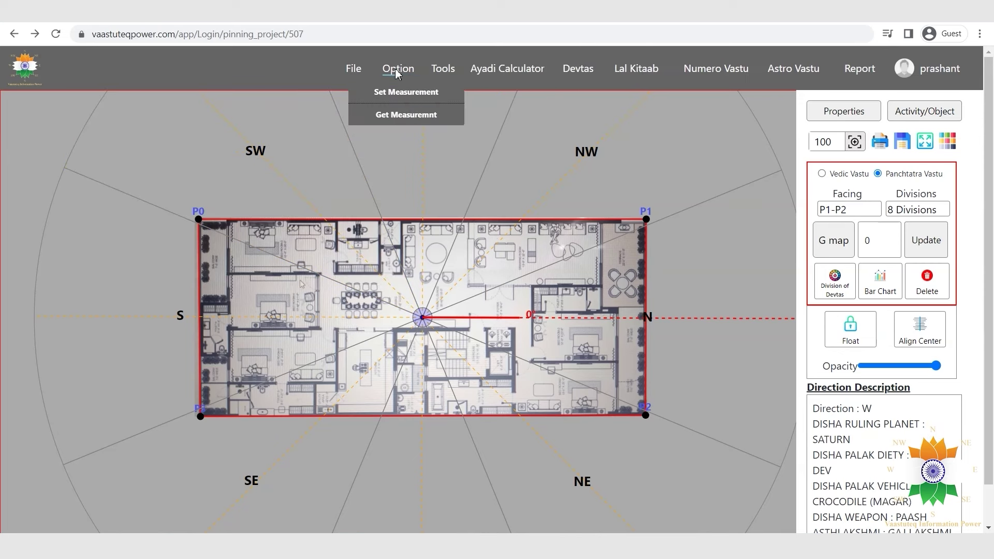
Measure a bottom-wall stretch at 43.13, then bring up the VPM, Skati Chakra and Mvastu Chakra list.
{"action": "left_click", "coordinate": [405, 115]}
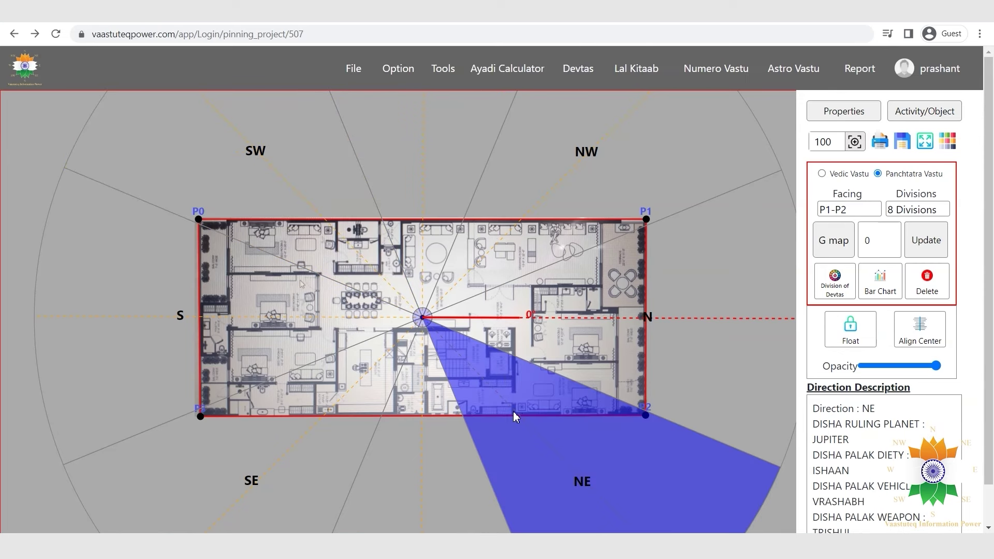
{"action": "left_click_drag", "start_coordinate": [513, 411], "coordinate": [617, 412]}
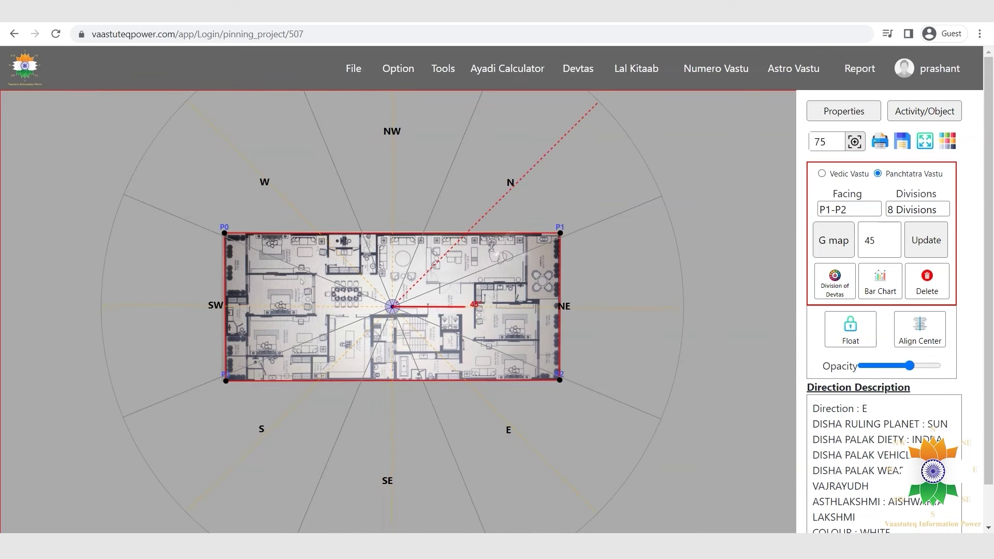
{"action": "left_click", "coordinate": [452, 69]}
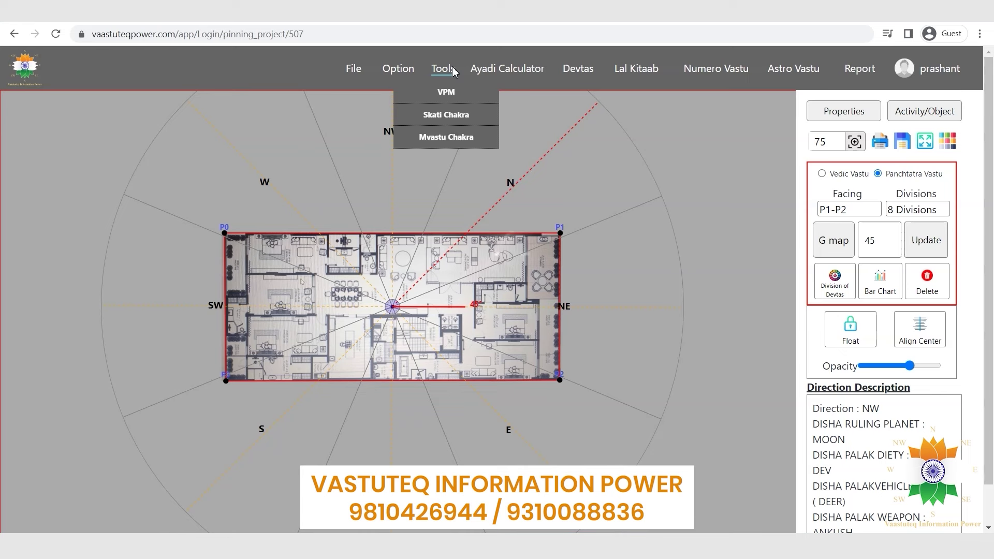
Overlay the Vastu Purush figure, rotate it about 45°, resize, centre and fade it to half.
{"action": "left_click", "coordinate": [446, 92]}
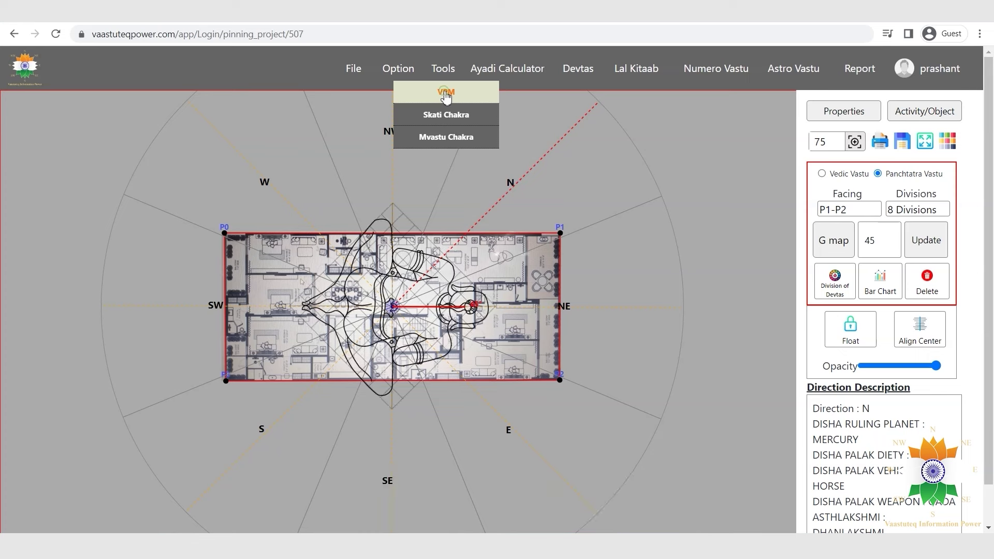
{"action": "left_click", "coordinate": [470, 311]}
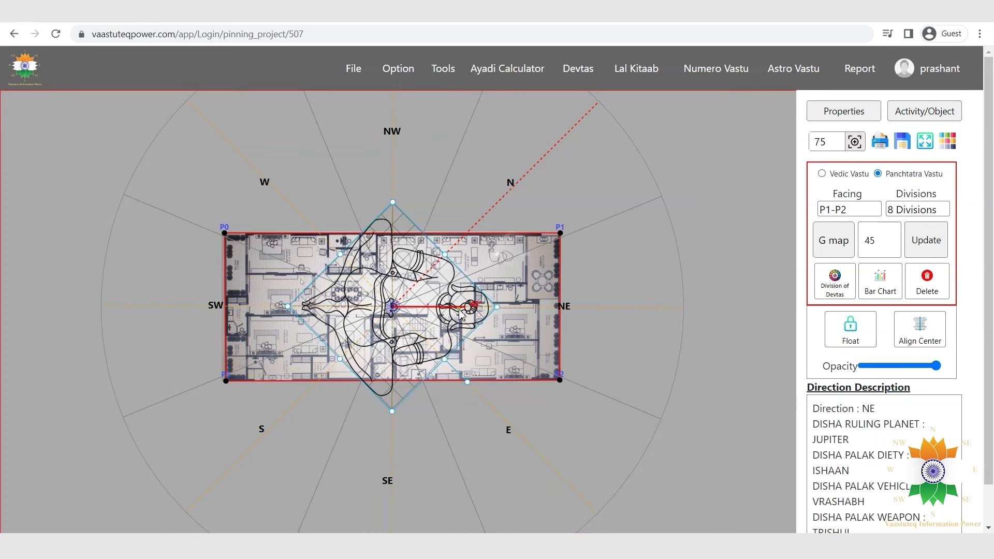
{"action": "left_click_drag", "start_coordinate": [467, 384], "coordinate": [490, 310]}
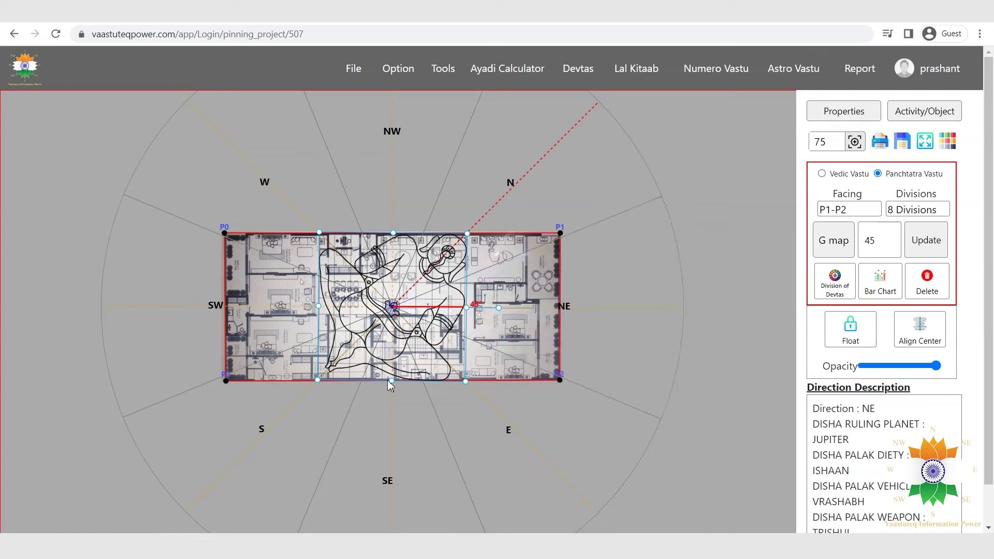
{"action": "left_click_drag", "start_coordinate": [391, 380], "coordinate": [392, 302]}
{"action": "left_click_drag", "start_coordinate": [393, 264], "coordinate": [429, 341]}
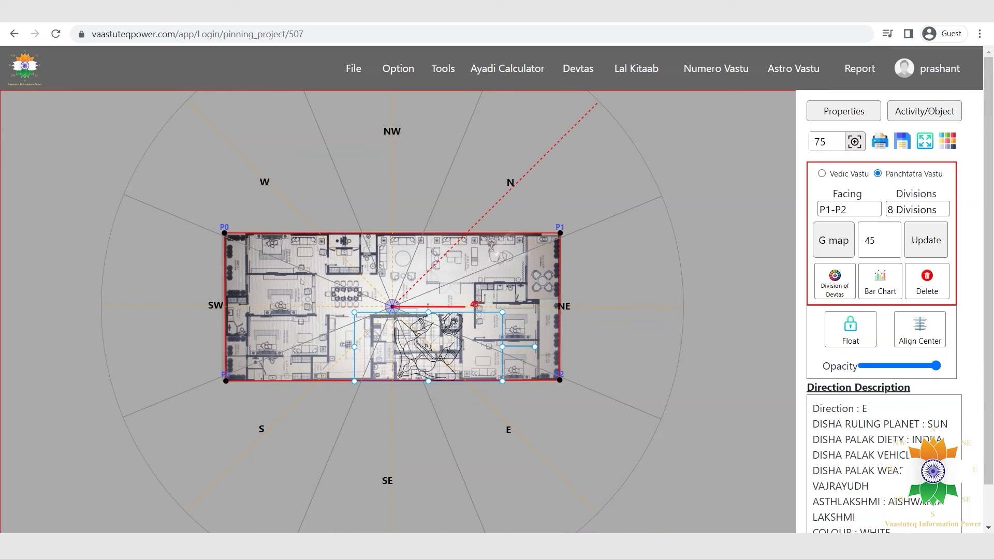
{"action": "left_click", "coordinate": [913, 326]}
{"action": "left_click_drag", "start_coordinate": [936, 366], "coordinate": [890, 369]}
{"action": "left_click", "coordinate": [850, 329]}
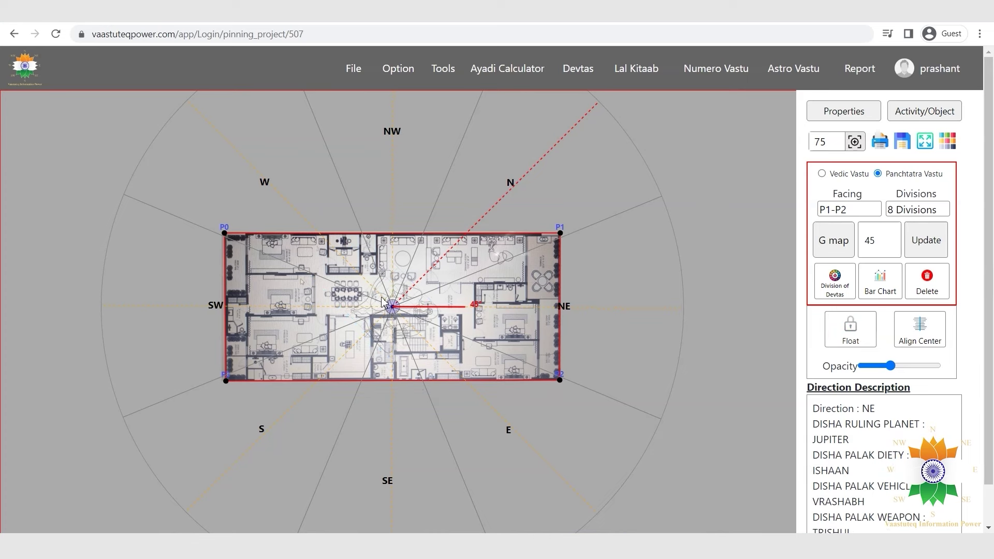
Place the Skati Chakra wheel, stretch it to fit the plan, make it translucent and centre it.
{"action": "mouse_move", "coordinate": [443, 69]}
{"action": "left_click", "coordinate": [437, 113]}
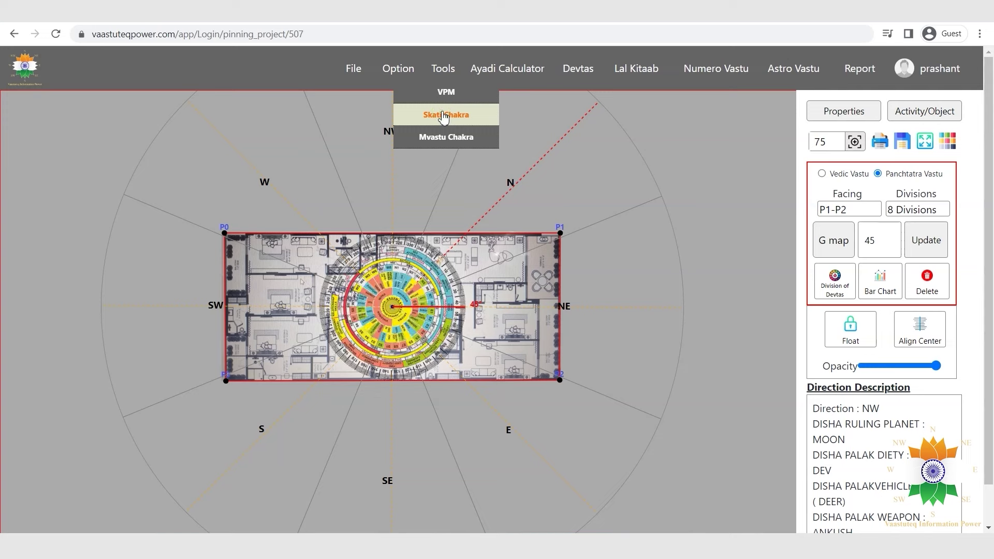
{"action": "left_click", "coordinate": [429, 288]}
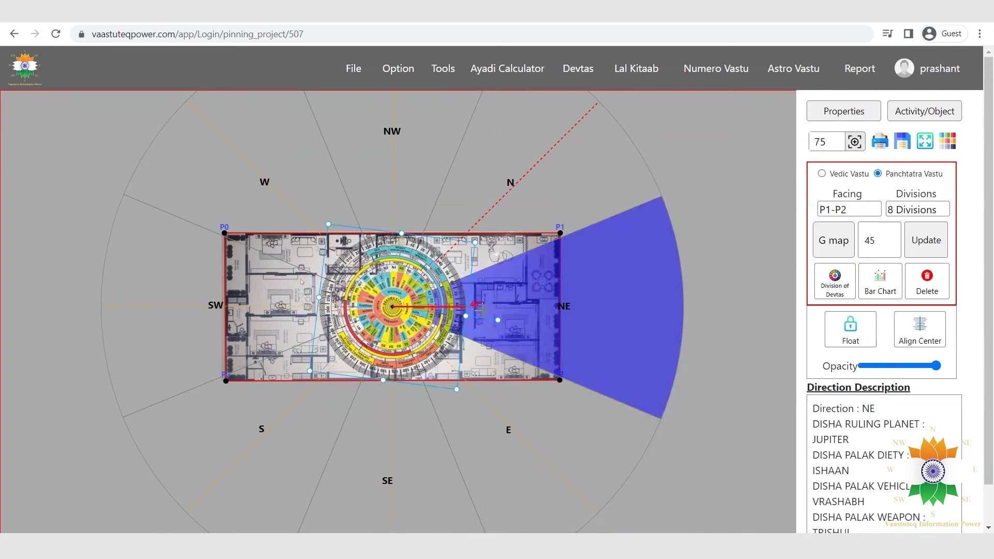
{"action": "left_click_drag", "start_coordinate": [403, 387], "coordinate": [404, 439]}
{"action": "left_click_drag", "start_coordinate": [386, 232], "coordinate": [379, 171]}
{"action": "left_click_drag", "start_coordinate": [936, 366], "coordinate": [901, 366]}
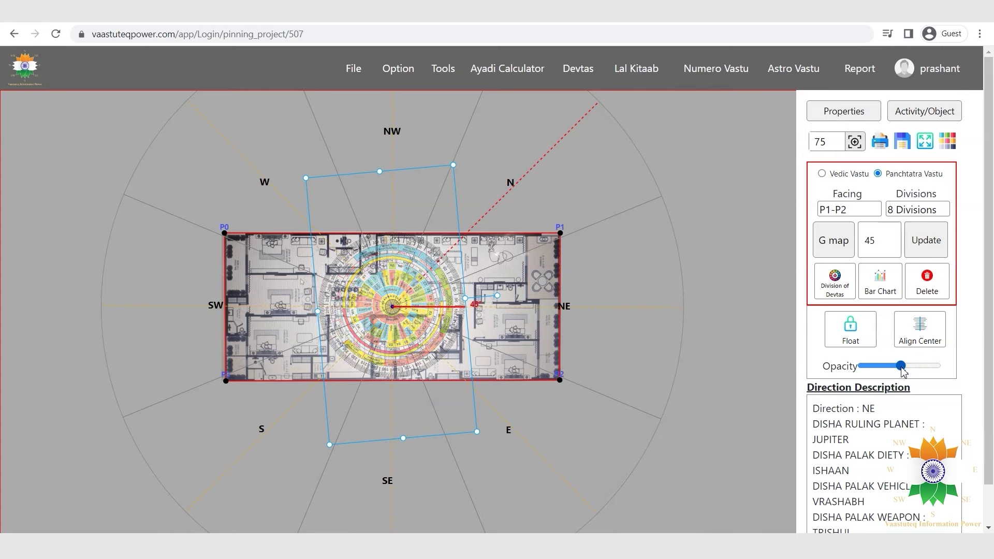
{"action": "left_click", "coordinate": [930, 334]}
Swap in the Mvastu Chakra and move it over the plan's western half.
{"action": "left_click", "coordinate": [443, 69]}
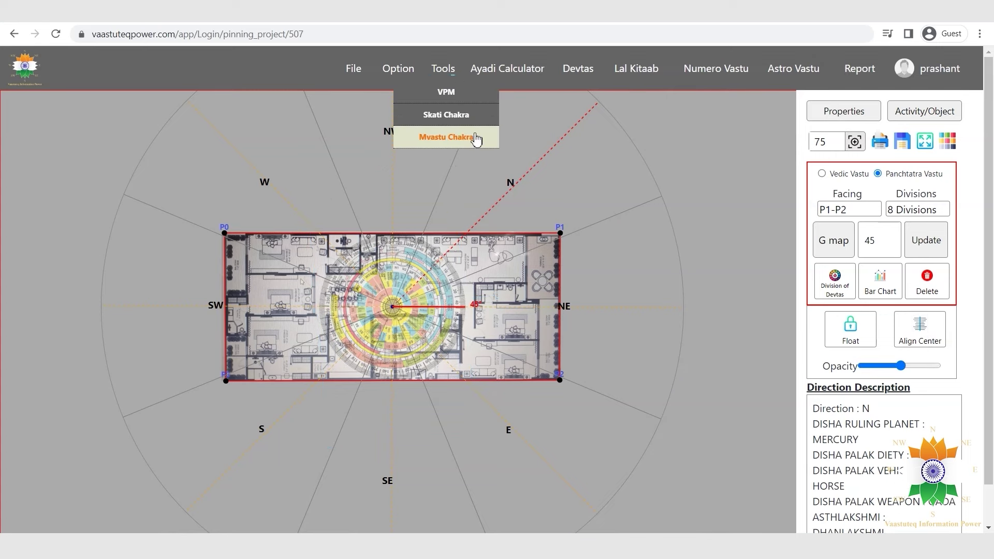
{"action": "left_click", "coordinate": [469, 136]}
{"action": "left_click_drag", "start_coordinate": [392, 203], "coordinate": [298, 238]}
Fade the chakra further and redraw the compass with 16 divisions rotated to 90°.
{"action": "left_click_drag", "start_coordinate": [901, 366], "coordinate": [874, 366]}
{"action": "key", "text": "ctrl+minus"}
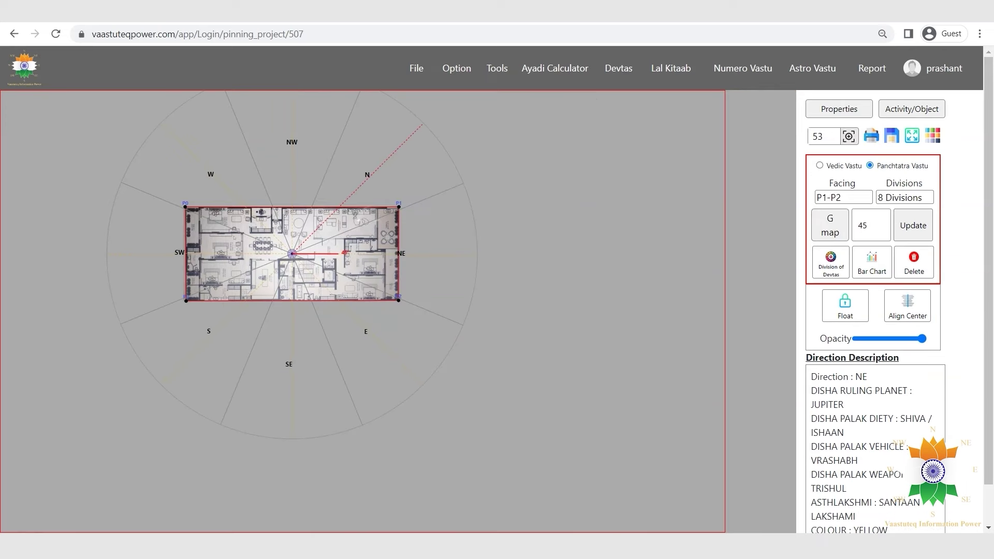
{"action": "left_click", "coordinate": [916, 198]}
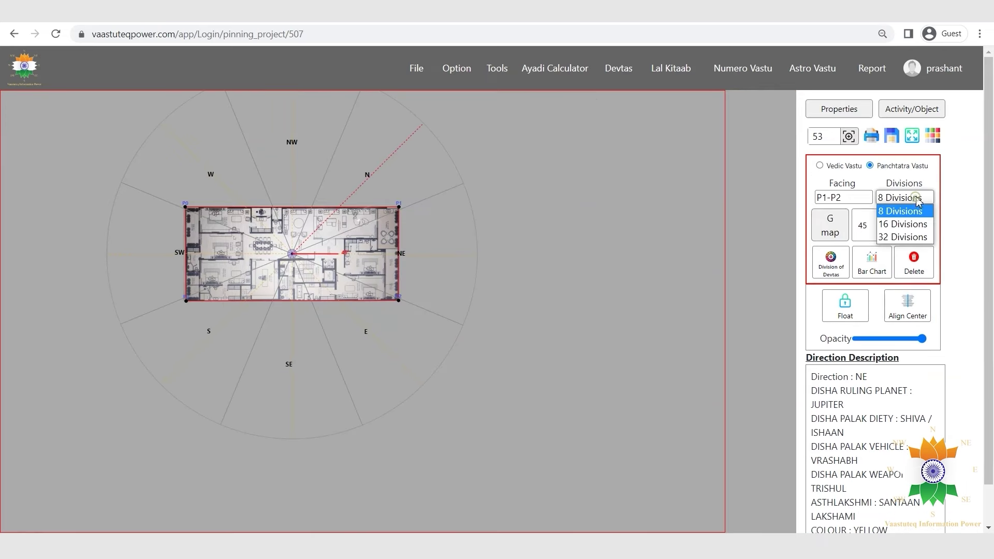
{"action": "left_click", "coordinate": [916, 223]}
{"action": "double_click", "coordinate": [857, 225]}
{"action": "type", "text": "90"}
{"action": "left_click", "coordinate": [902, 233]}
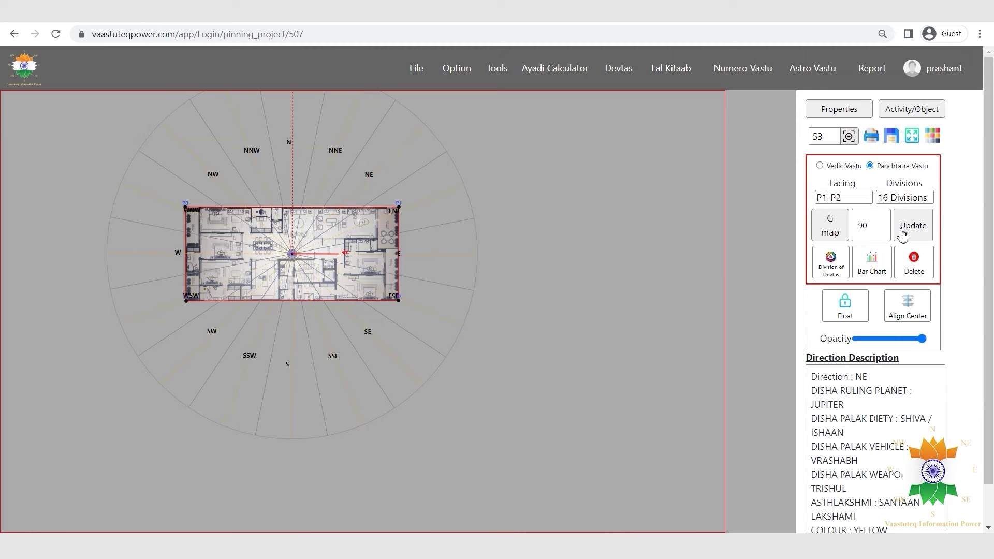
Switch to Vedic Vastu and show the 3 X 3, 3 X 3 Diagonal, 9 X 9 Disha Lord, 9 X 9 and Mvastu Square grids.
{"action": "left_click", "coordinate": [819, 166]}
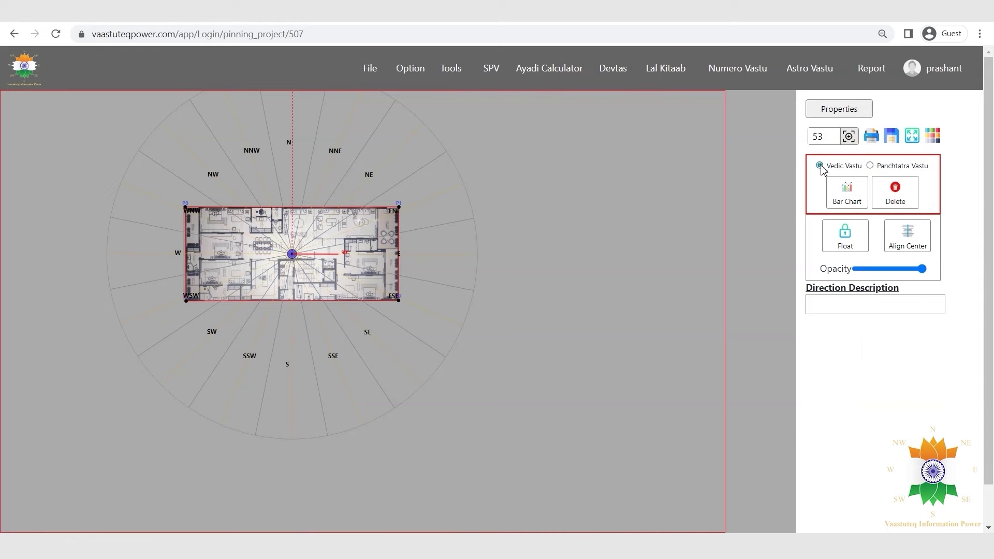
{"action": "left_click", "coordinate": [458, 74]}
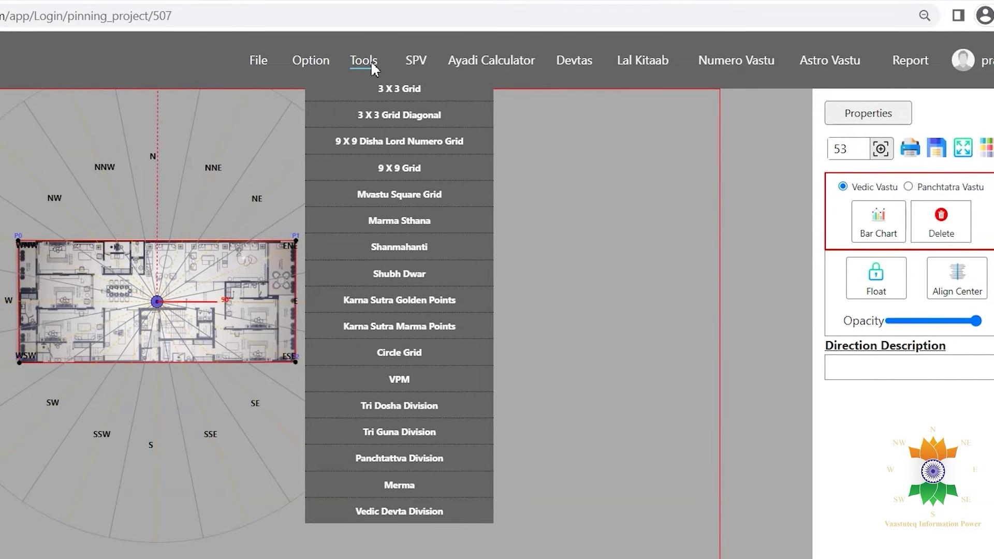
{"action": "left_click", "coordinate": [383, 87]}
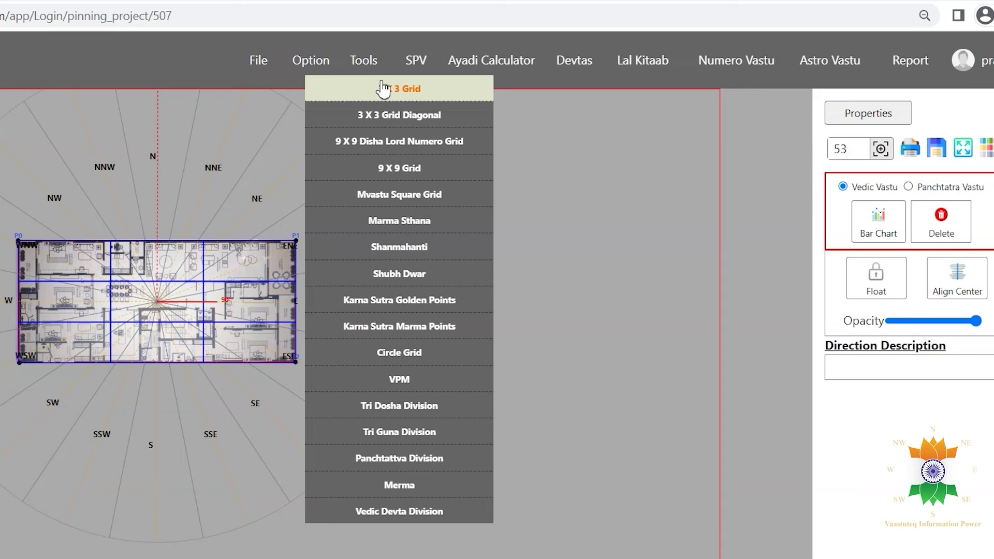
{"action": "left_click", "coordinate": [407, 115]}
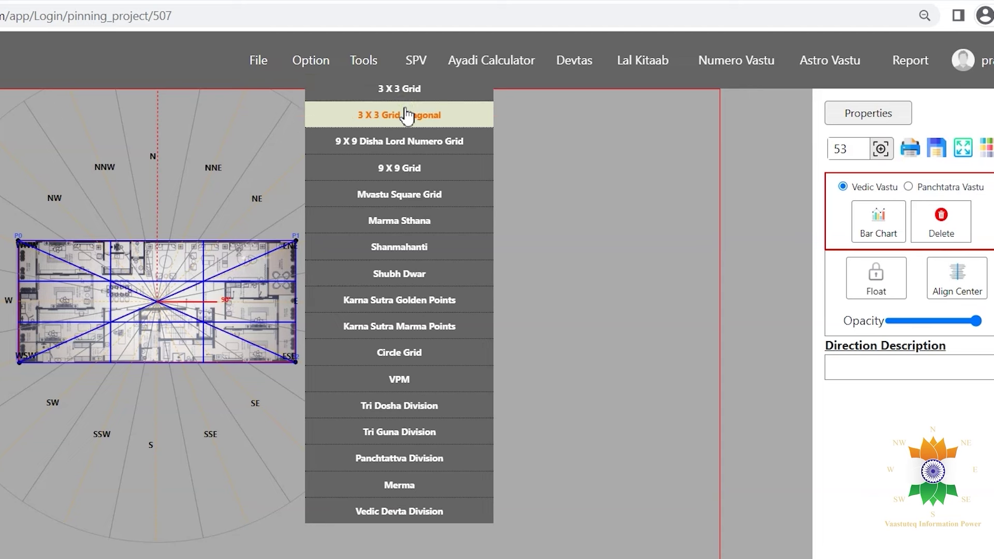
{"action": "left_click", "coordinate": [405, 143]}
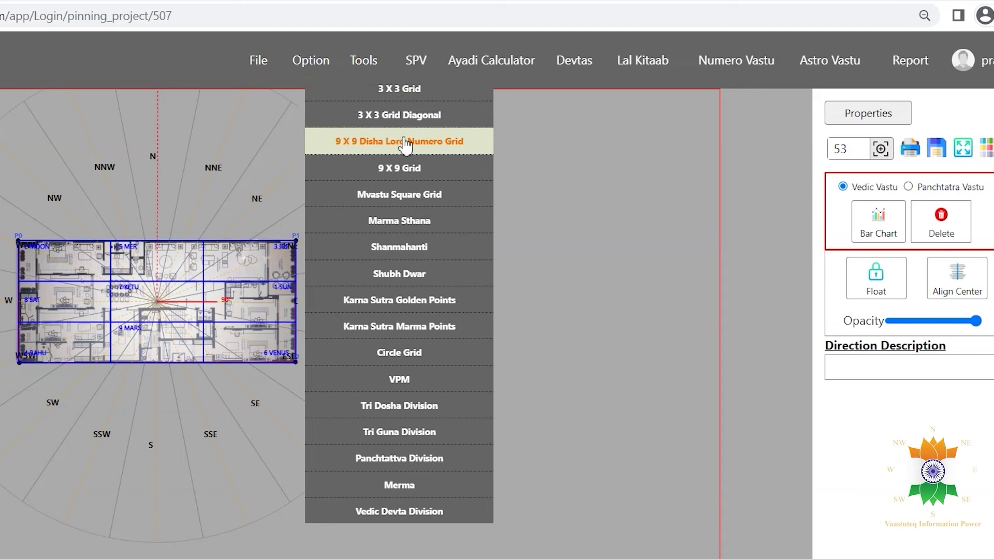
{"action": "left_click", "coordinate": [406, 171]}
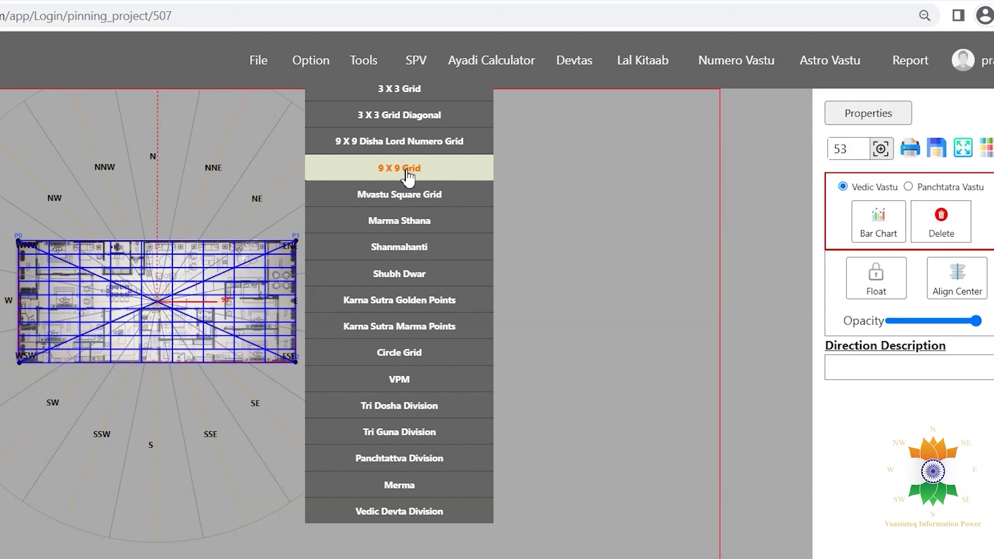
{"action": "left_click", "coordinate": [407, 195]}
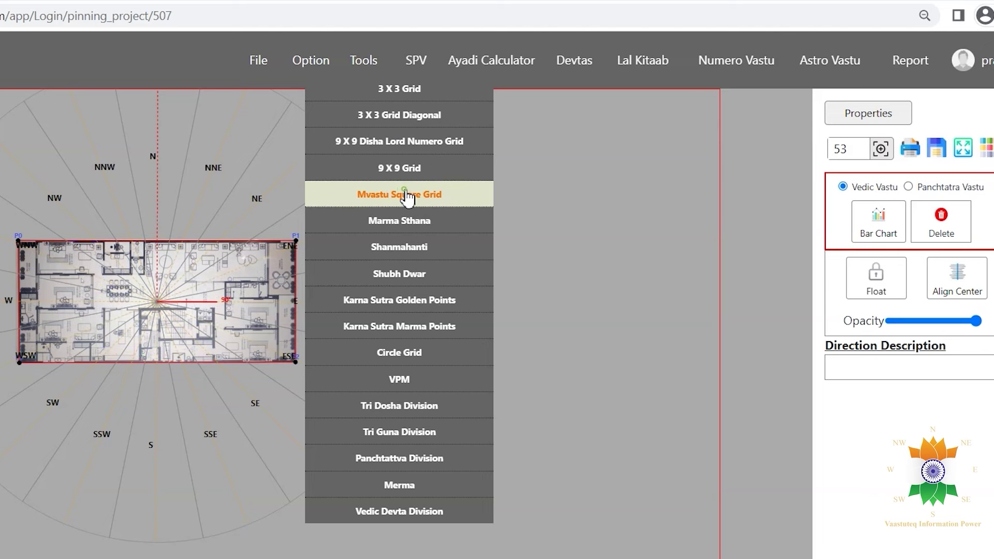
Show Marma Sthana, Shanmahanti, Karna Sutra points, Circle Grid, VPM, Tri Dosha and Tri Guna overlays.
{"action": "left_click", "coordinate": [409, 221]}
{"action": "left_click", "coordinate": [415, 249]}
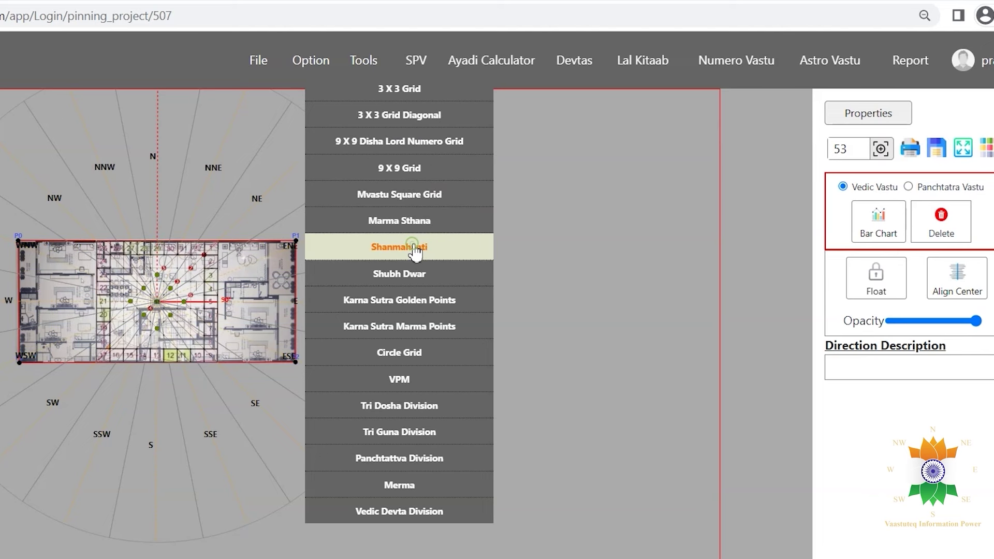
{"action": "left_click", "coordinate": [406, 300]}
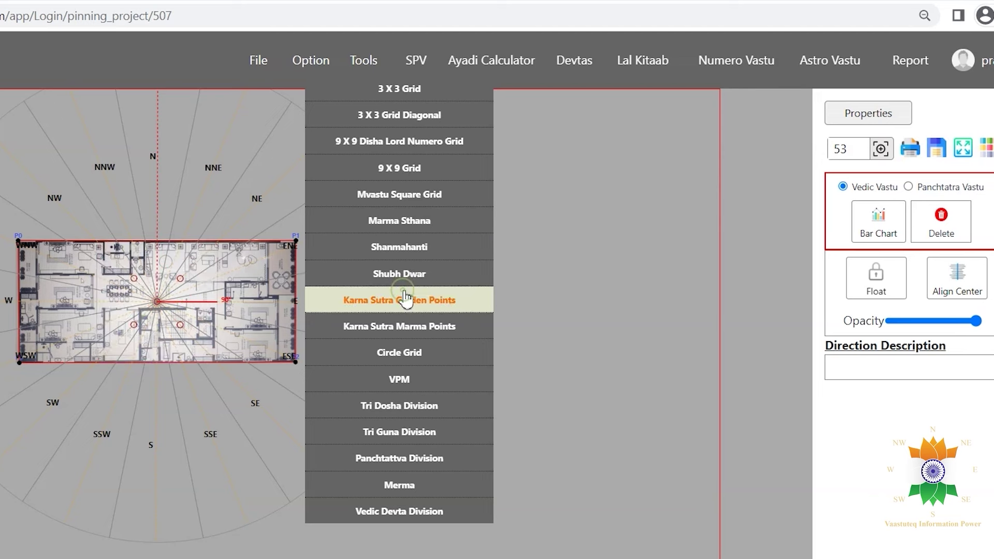
{"action": "left_click", "coordinate": [409, 326]}
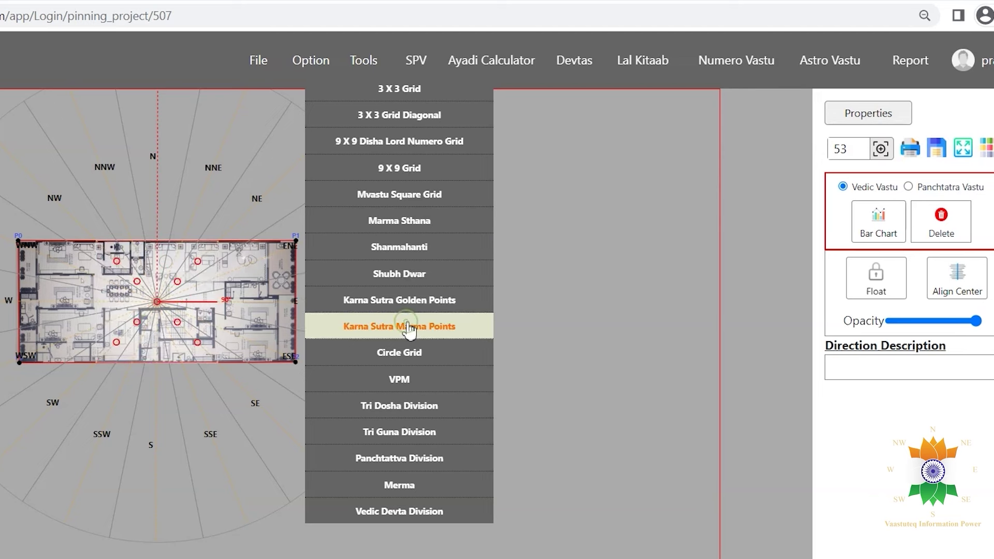
{"action": "left_click", "coordinate": [412, 356]}
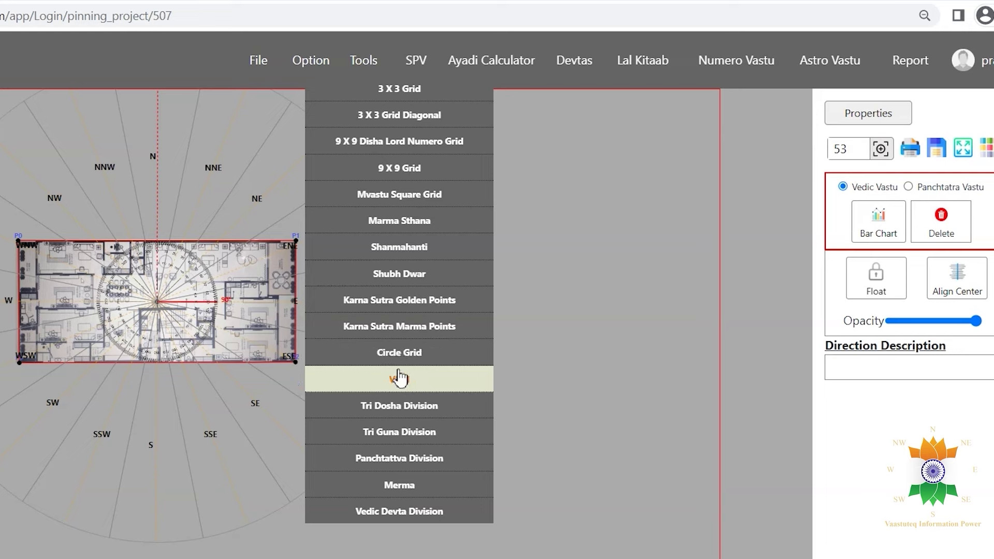
{"action": "left_click", "coordinate": [410, 383]}
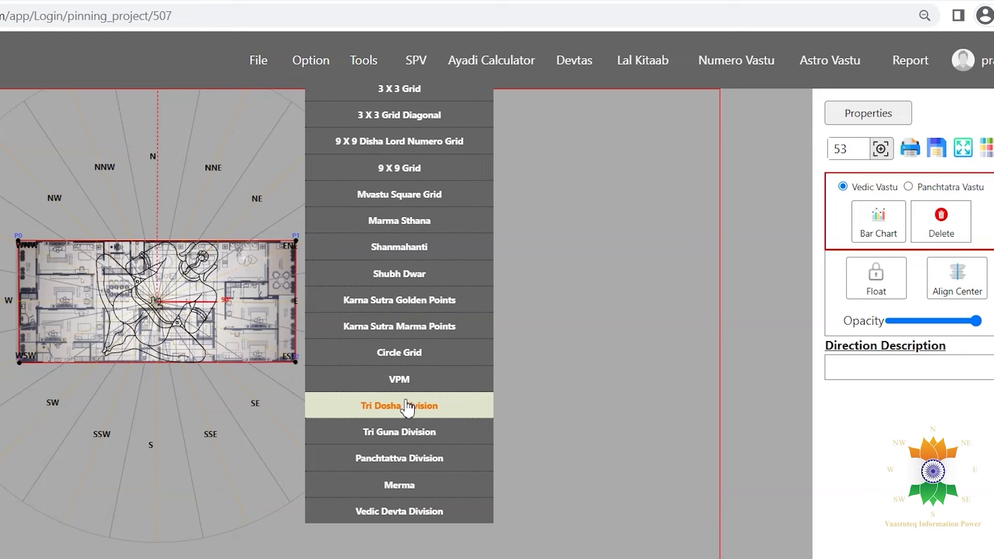
{"action": "left_click", "coordinate": [410, 406]}
{"action": "left_click", "coordinate": [408, 433]}
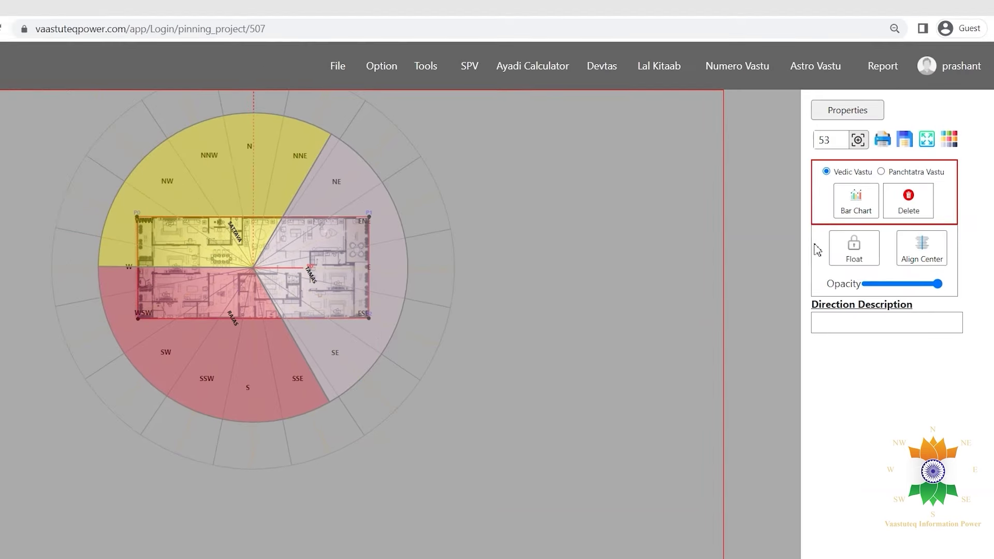
Review the Tri Guna and Panchtattva area bar charts, then apply the Vedic Devta Division grid.
{"action": "left_click", "coordinate": [879, 223]}
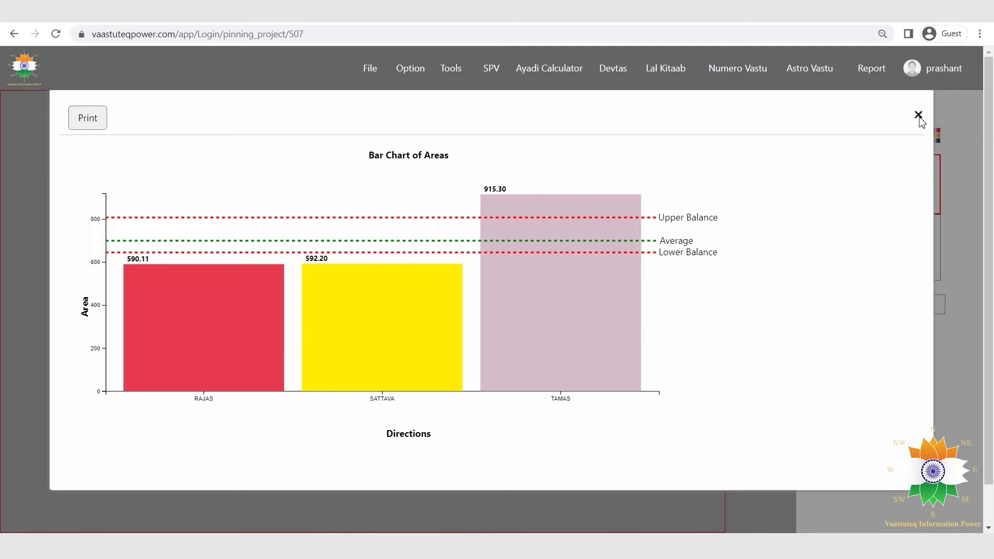
{"action": "left_click", "coordinate": [918, 115]}
{"action": "left_click", "coordinate": [458, 72]}
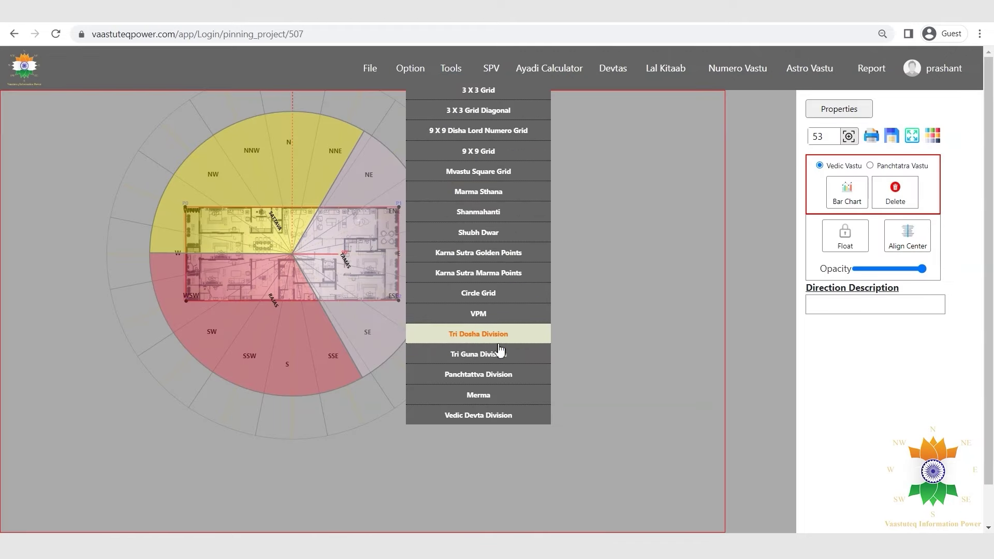
{"action": "left_click", "coordinate": [498, 374]}
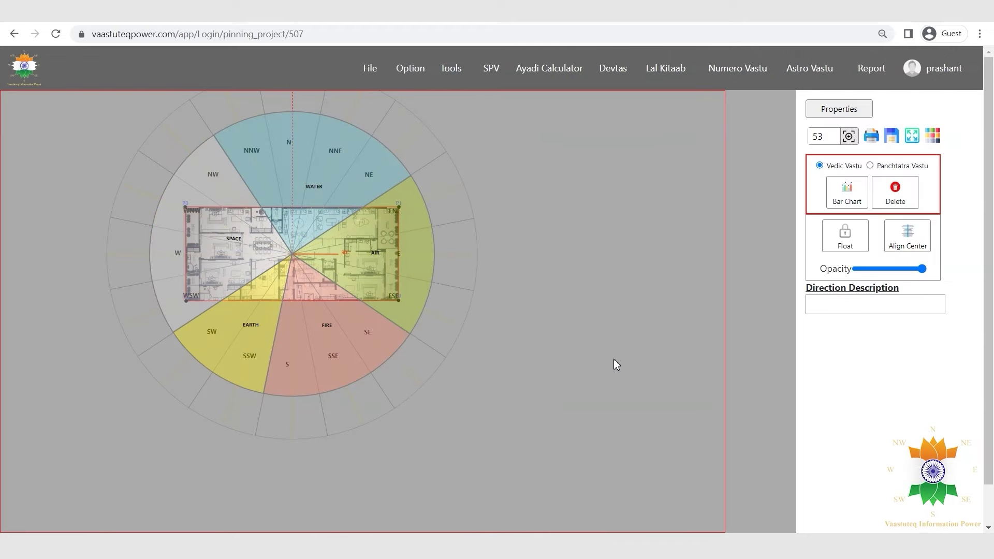
{"action": "left_click", "coordinate": [847, 192]}
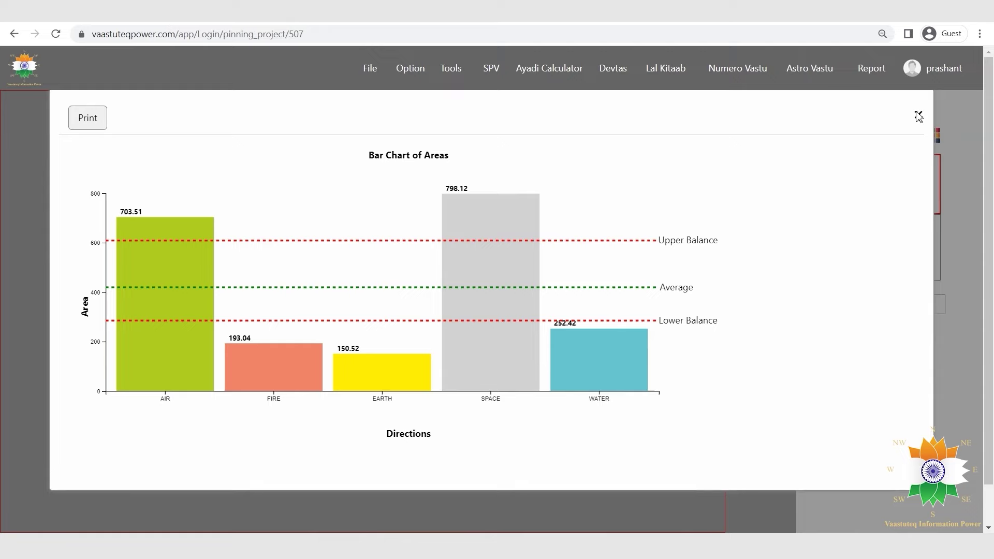
{"action": "left_click", "coordinate": [919, 115]}
{"action": "mouse_move", "coordinate": [453, 68]}
{"action": "left_click", "coordinate": [483, 417]}
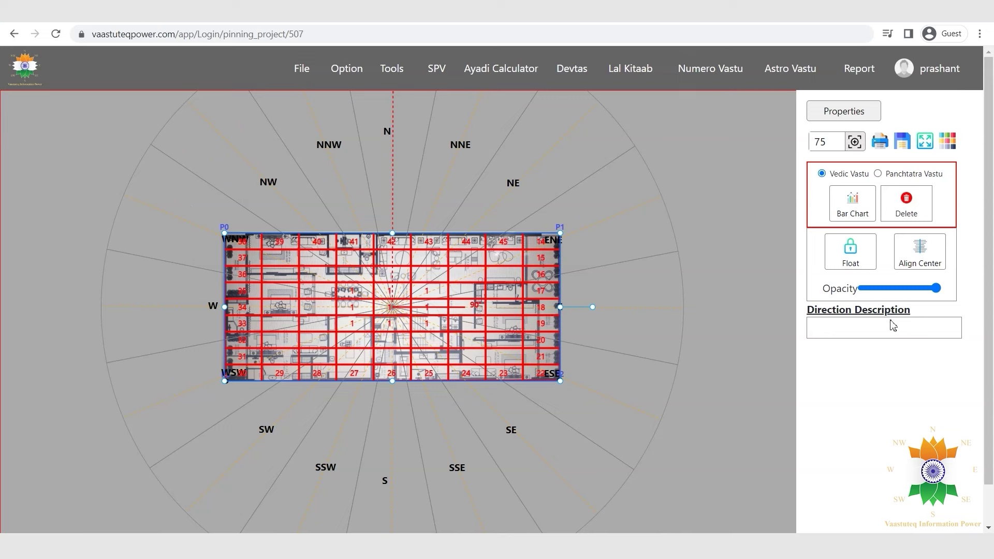
Lower the devta grid's opacity, shrink it to the lower-left, and zoom the page out.
{"action": "left_click_drag", "start_coordinate": [929, 291], "coordinate": [909, 289]}
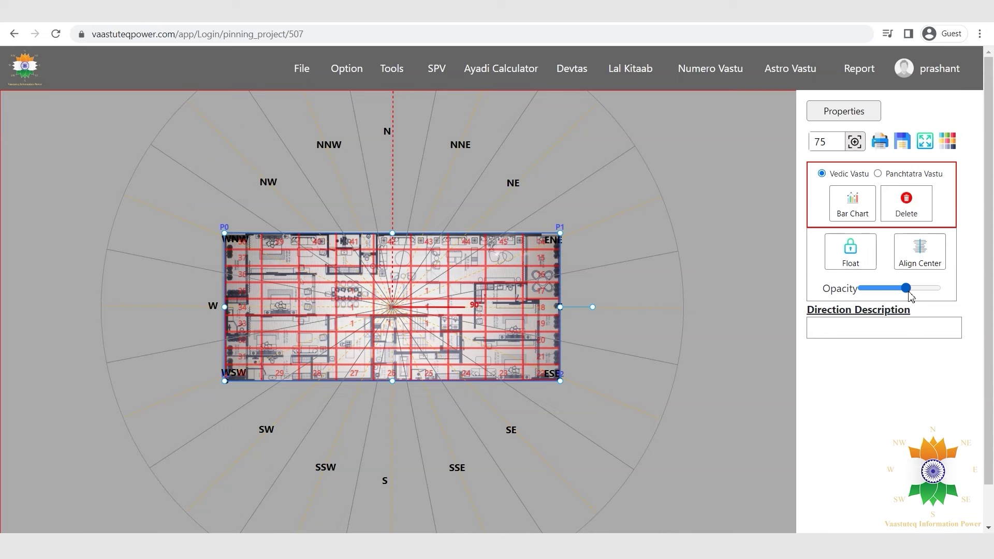
{"action": "left_click_drag", "start_coordinate": [560, 234], "coordinate": [375, 320]}
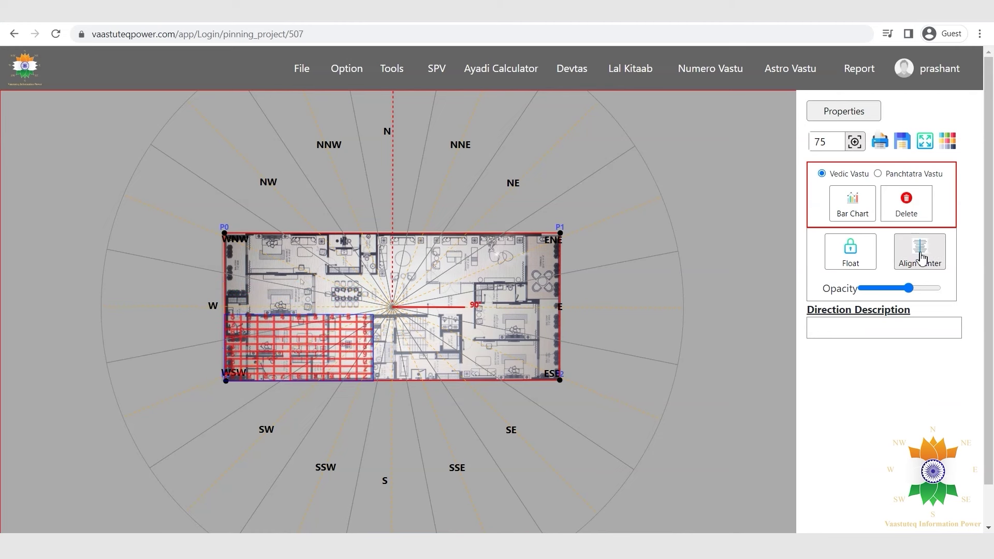
{"action": "key", "text": "ctrl+minus"}
{"action": "left_click", "coordinate": [446, 69]}
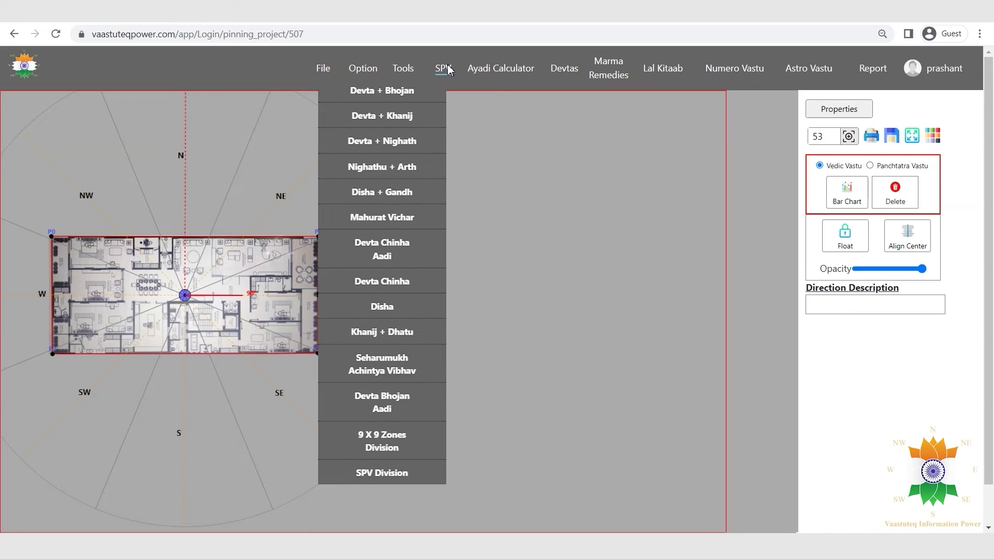
Show the Devta + Bhojan, Devta + Khanij, Devta + Nighath, Nighathu + Arth, Mahurat Vichar and Devta Chinha Aadi charts.
{"action": "left_click", "coordinate": [424, 96]}
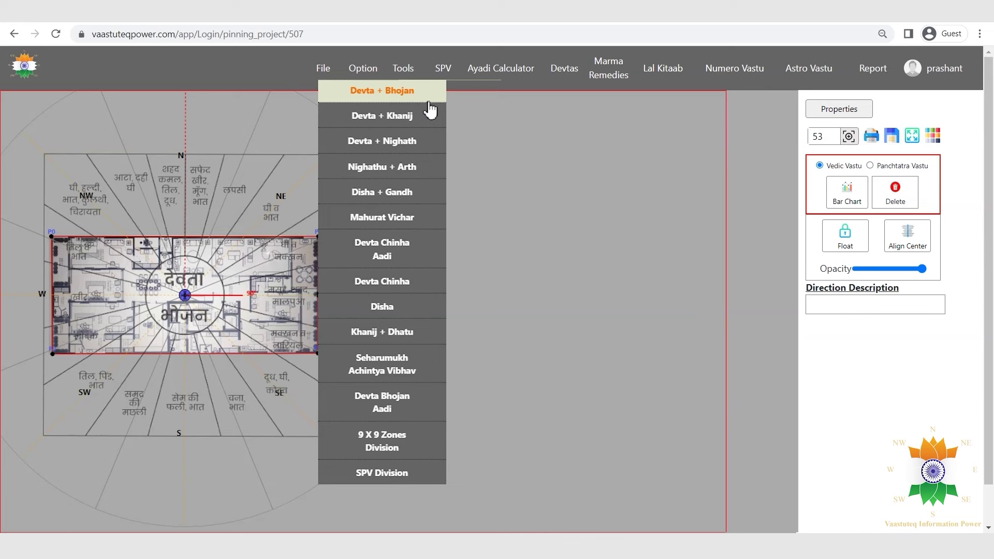
{"action": "left_click", "coordinate": [431, 118]}
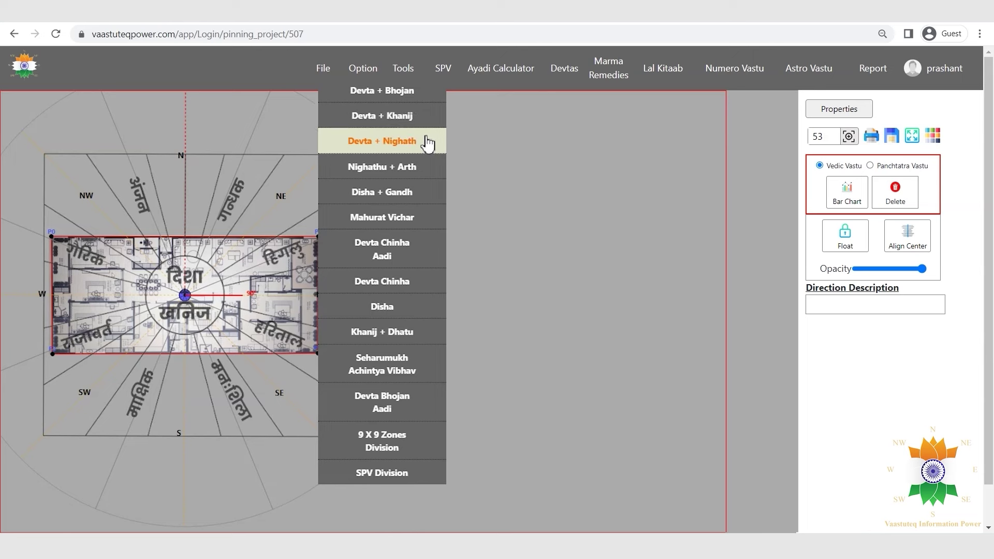
{"action": "left_click", "coordinate": [424, 142]}
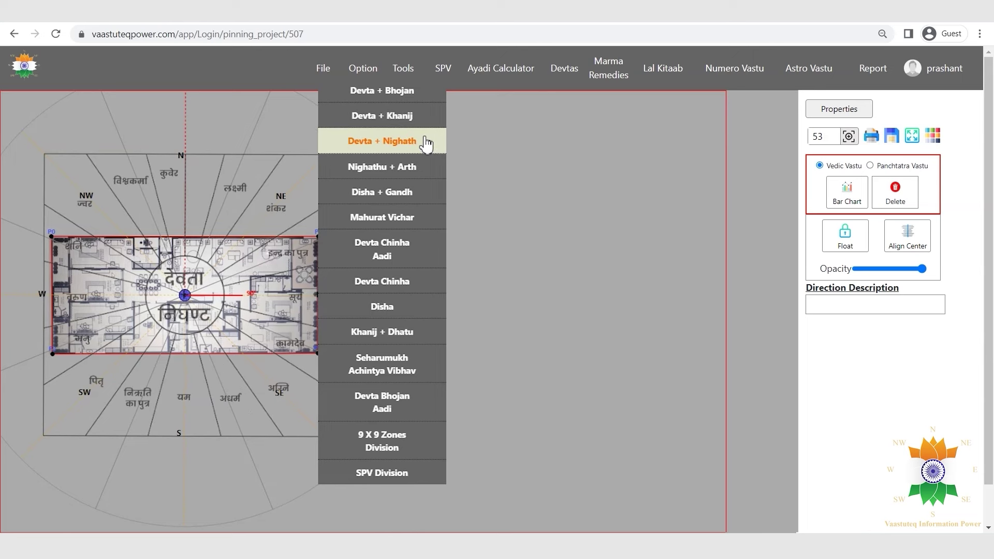
{"action": "left_click", "coordinate": [433, 164]}
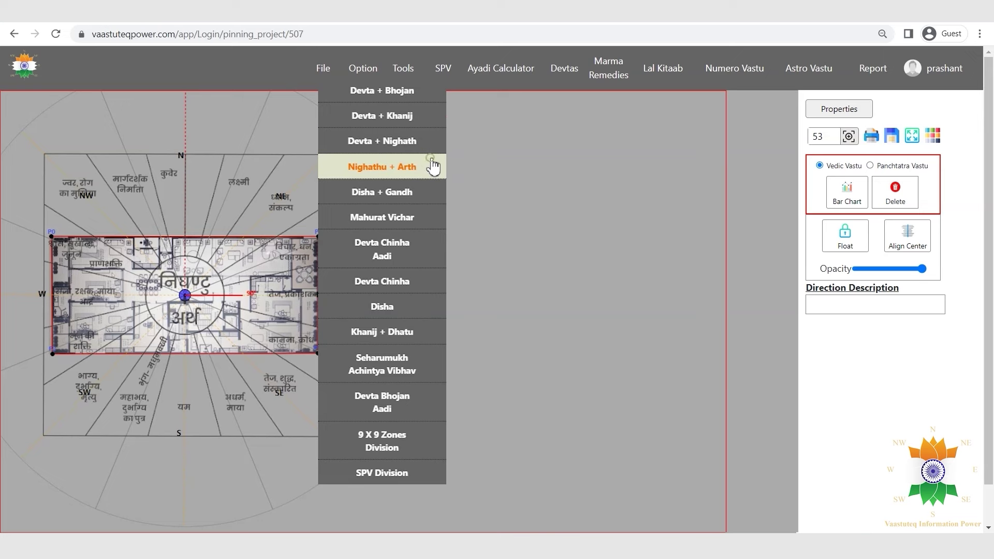
{"action": "left_click", "coordinate": [434, 208]}
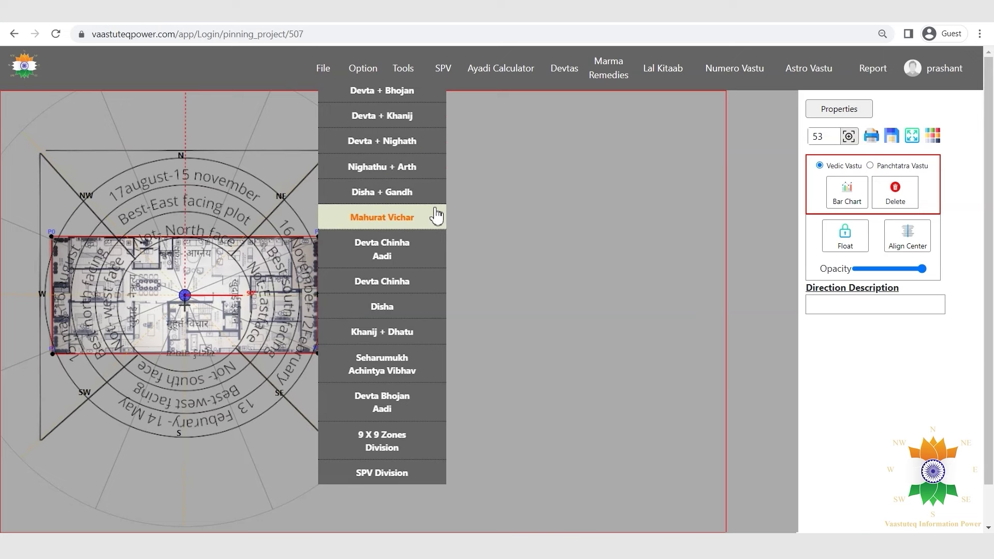
{"action": "left_click", "coordinate": [433, 255]}
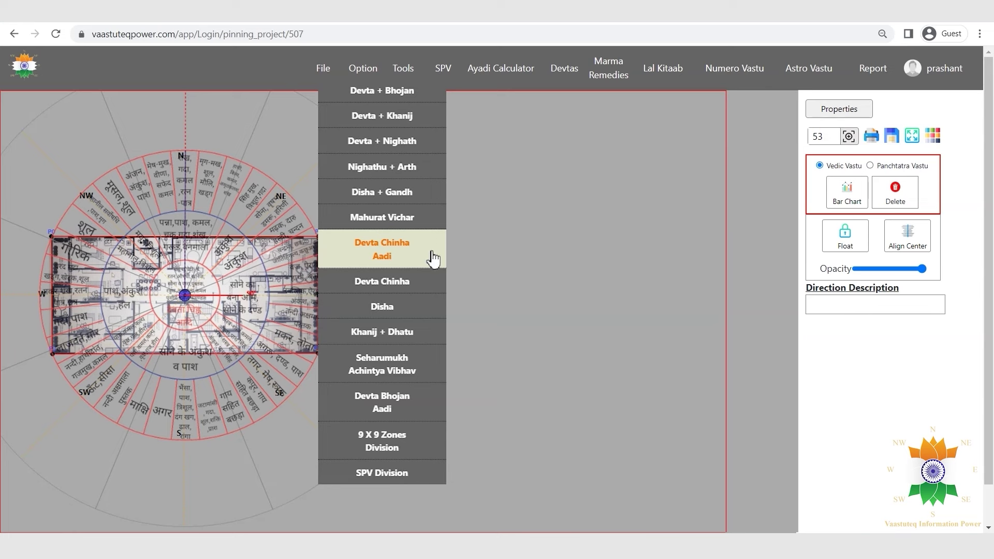
Show Devta Chinha, Disha, Khanij + Dhatu, Seharumukh, Devta Bhojan Aadi, 9 X 9 Zones and SPV Division overlays.
{"action": "left_click", "coordinate": [437, 282]}
{"action": "left_click", "coordinate": [437, 308]}
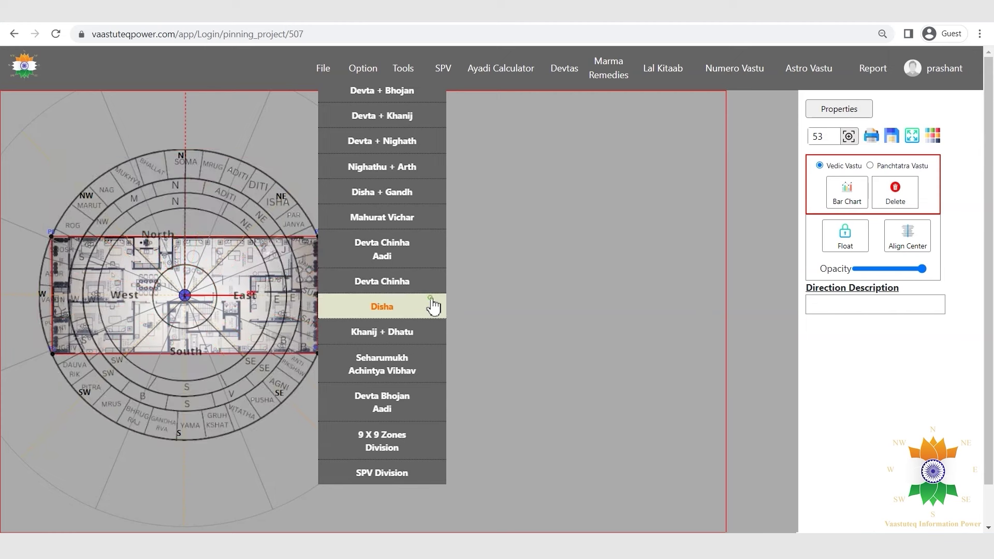
{"action": "left_click", "coordinate": [437, 342]}
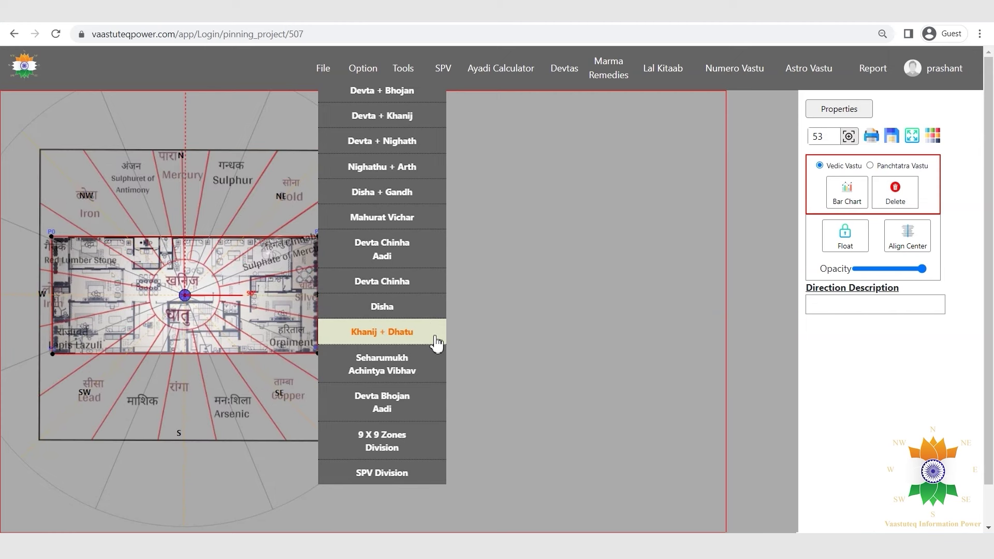
{"action": "left_click", "coordinate": [432, 364]}
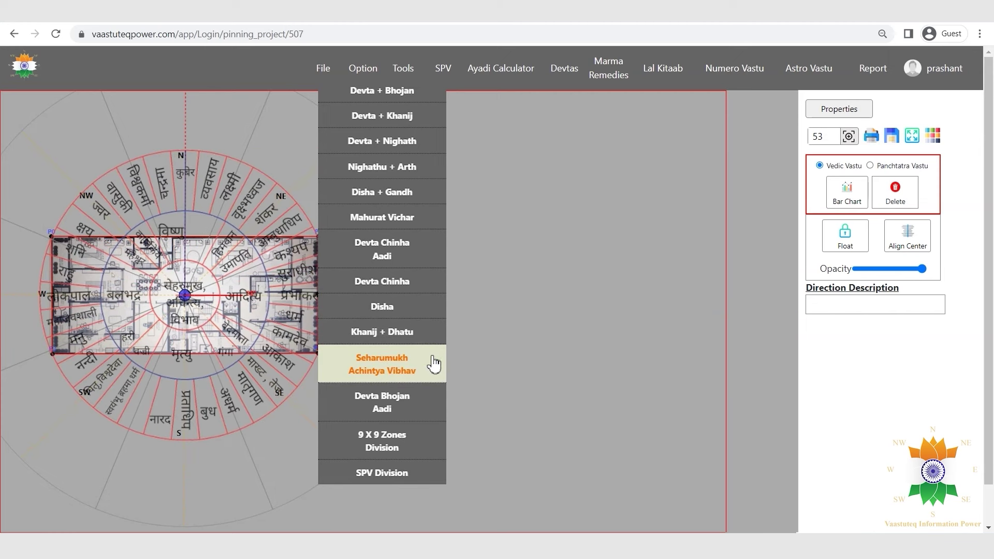
{"action": "left_click", "coordinate": [431, 402]}
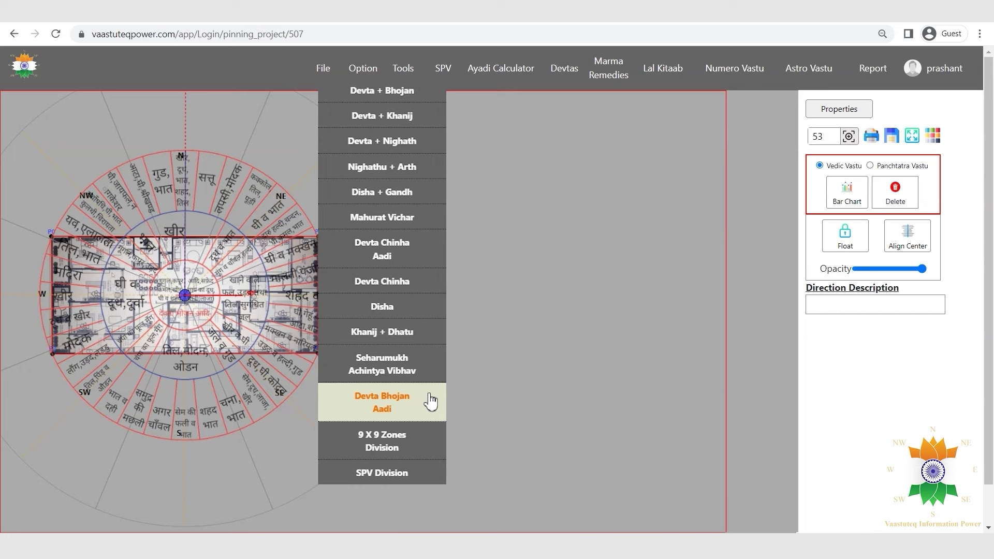
{"action": "left_click", "coordinate": [428, 441]}
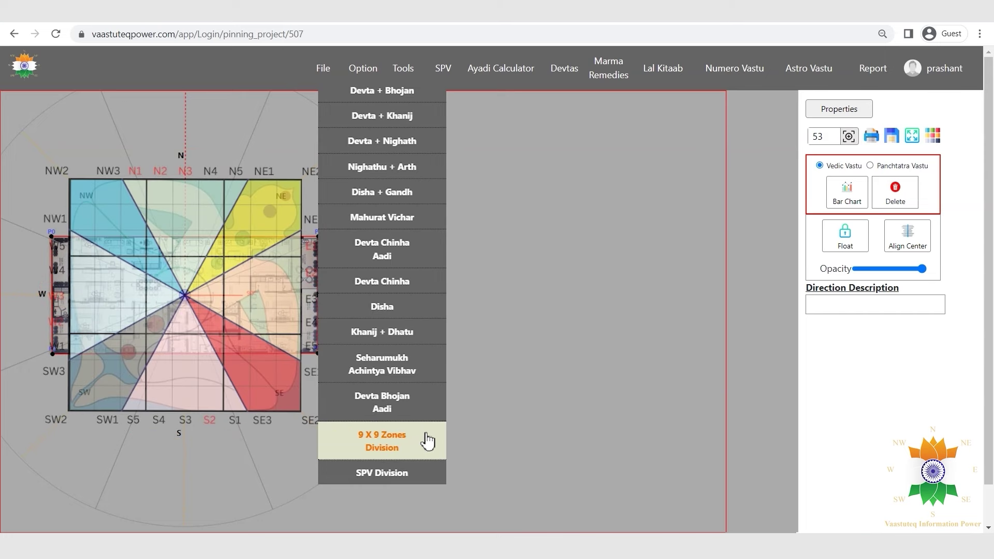
{"action": "left_click", "coordinate": [415, 475]}
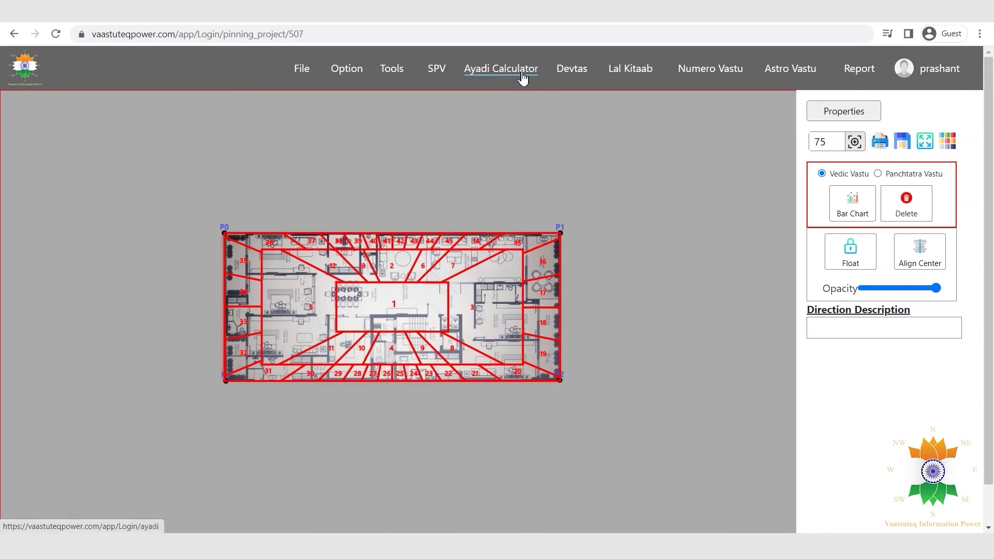
Go to the Ayadi Calculator from the top navigation bar.
{"action": "left_click", "coordinate": [522, 78]}
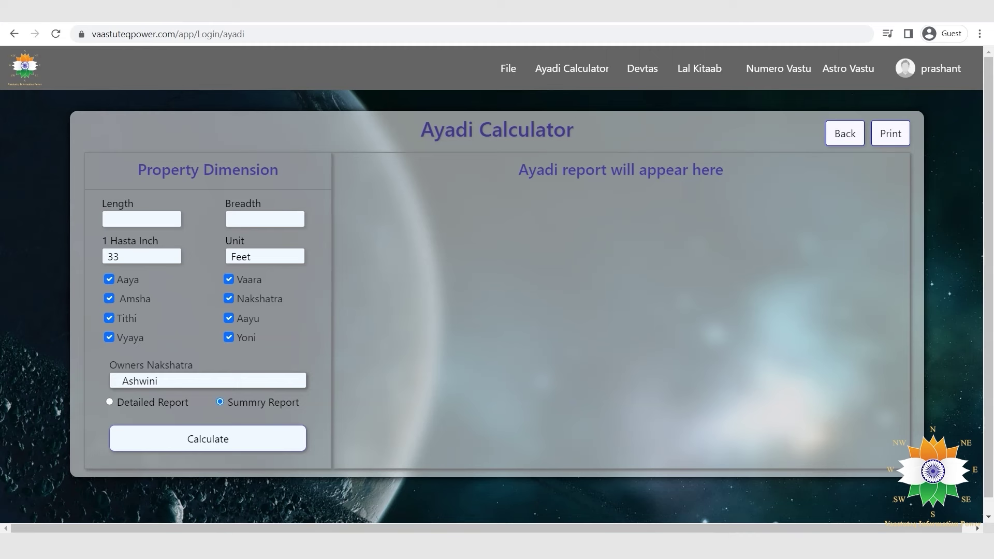
Enter length 10 and breadth 32, with 1 Hasta Inch set to 33 and units in Feet.
{"action": "left_click", "coordinate": [116, 221]}
{"action": "type", "text": "10"}
{"action": "left_click", "coordinate": [254, 221]}
{"action": "type", "text": "32"}
{"action": "left_click_drag", "start_coordinate": [178, 258], "coordinate": [86, 256]}
{"action": "type", "text": "33"}
{"action": "left_click", "coordinate": [242, 261]}
{"action": "left_click", "coordinate": [247, 269]}
Calculate a detailed Ayadi report and scroll through it to the property age of 37.
{"action": "left_click", "coordinate": [110, 402]}
{"action": "left_click", "coordinate": [156, 451]}
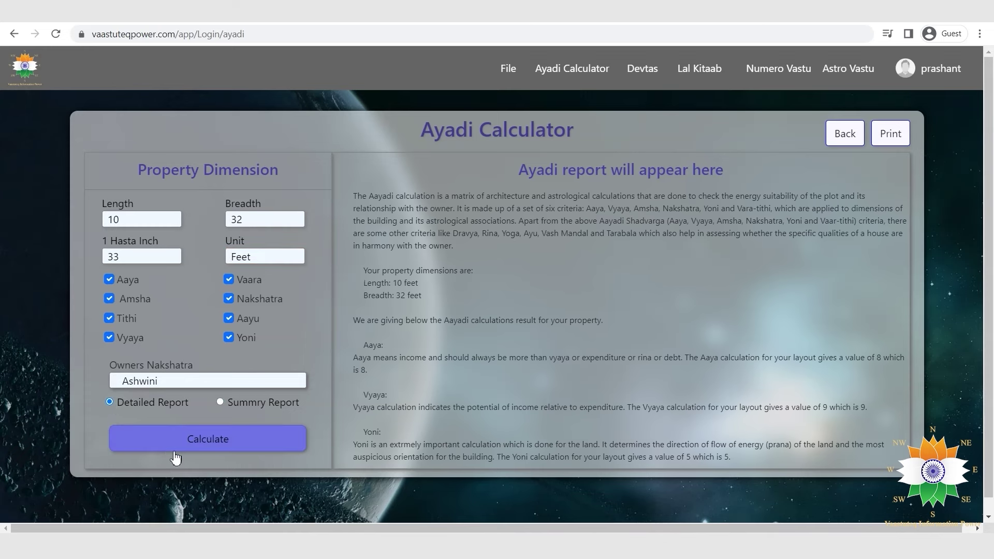
{"action": "scroll", "coordinate": [852, 299], "scroll_direction": "down", "scroll_amount": 3}
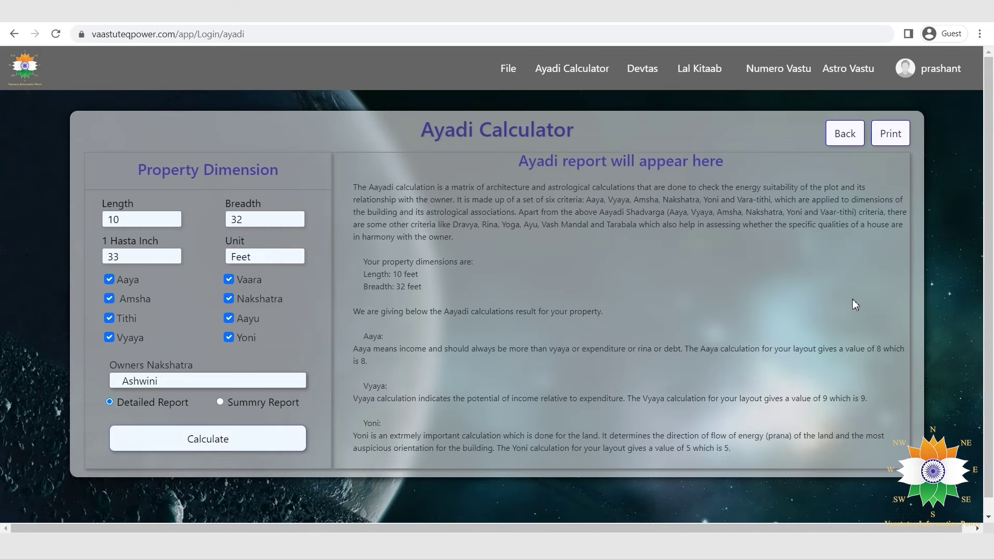
{"action": "scroll", "coordinate": [855, 289], "scroll_direction": "down", "scroll_amount": 4}
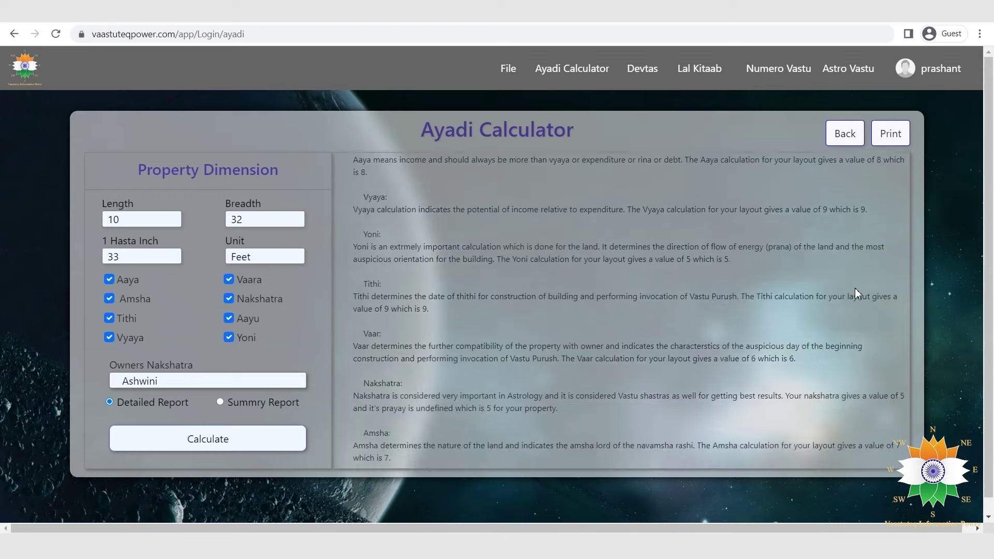
{"action": "scroll", "coordinate": [855, 288], "scroll_direction": "down", "scroll_amount": 4}
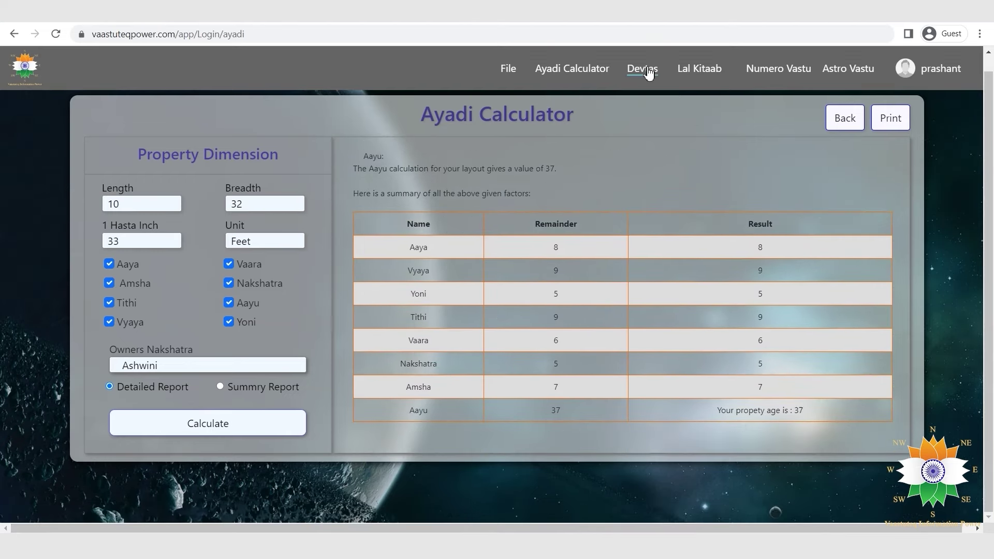
On the Devtas page, review the Brahma and Varuna deity details, closing each popup.
{"action": "left_click", "coordinate": [648, 73]}
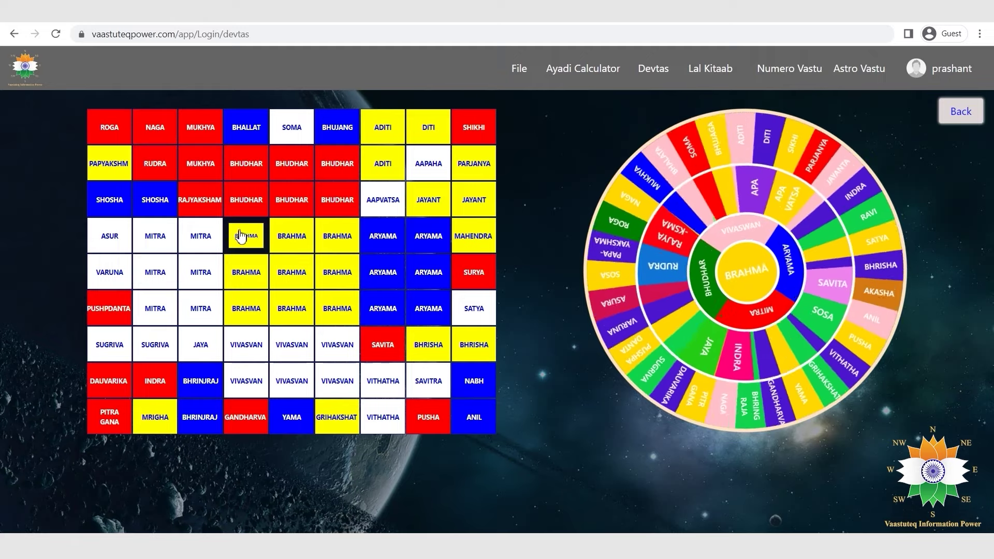
{"action": "left_click", "coordinate": [242, 232]}
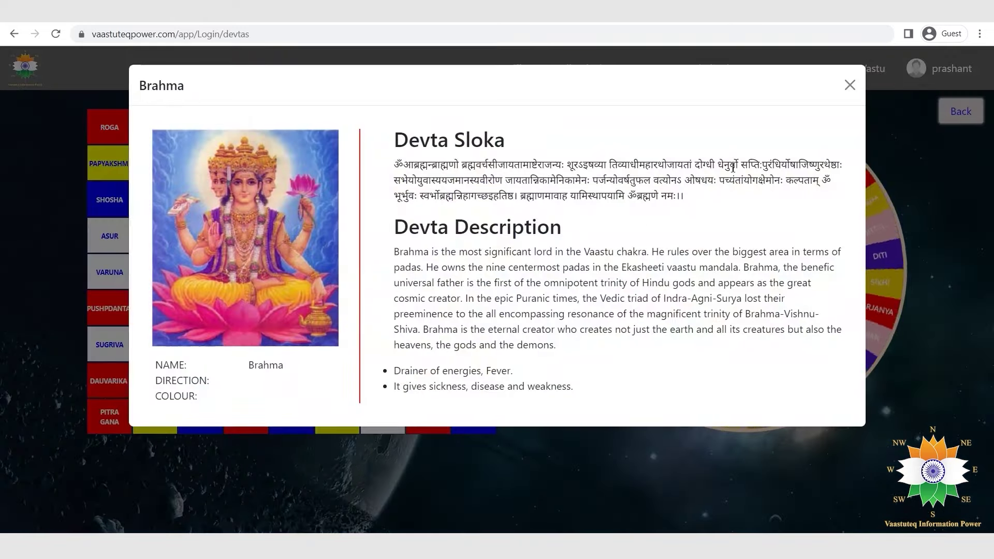
{"action": "left_click", "coordinate": [849, 85]}
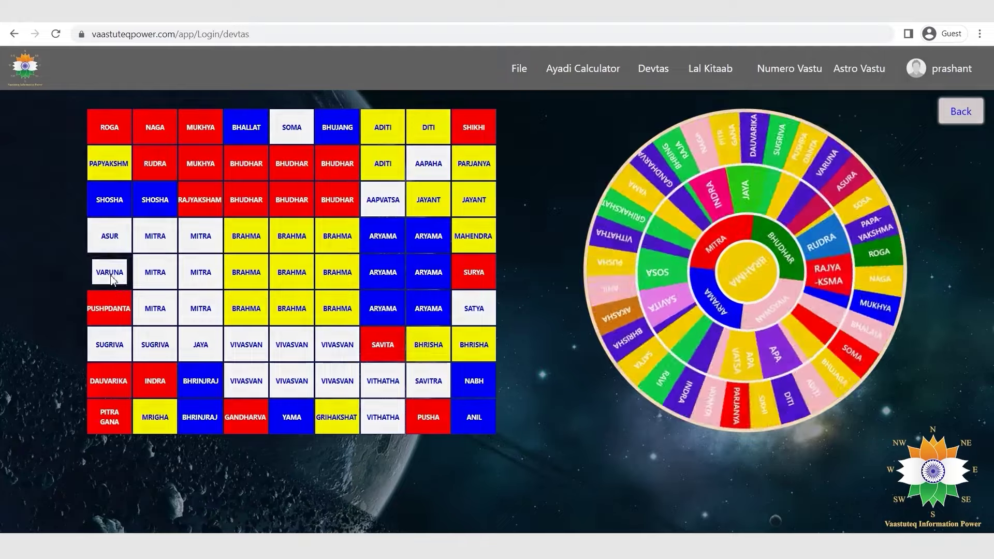
{"action": "left_click", "coordinate": [109, 271]}
{"action": "scroll", "coordinate": [774, 378], "scroll_direction": "down", "scroll_amount": 10}
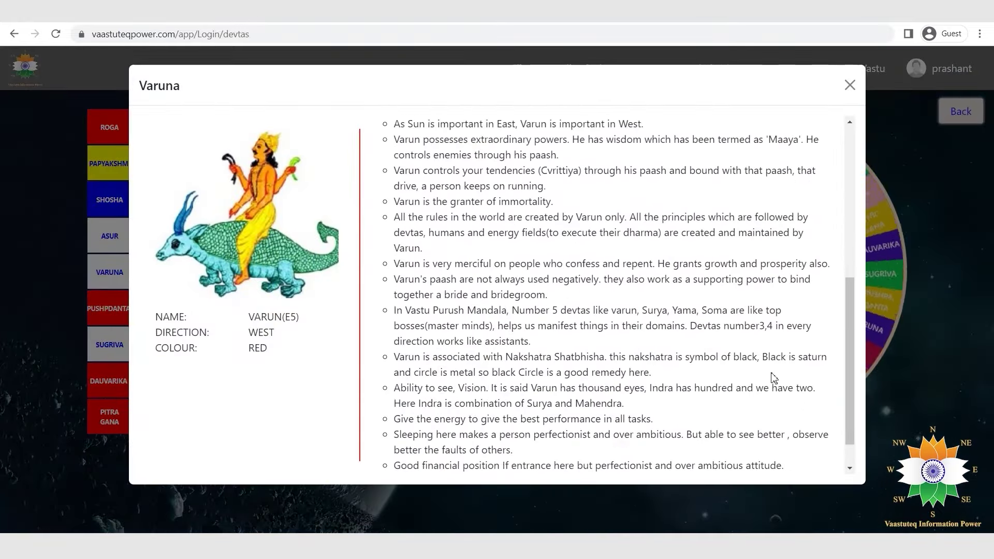
{"action": "left_click", "coordinate": [849, 85]}
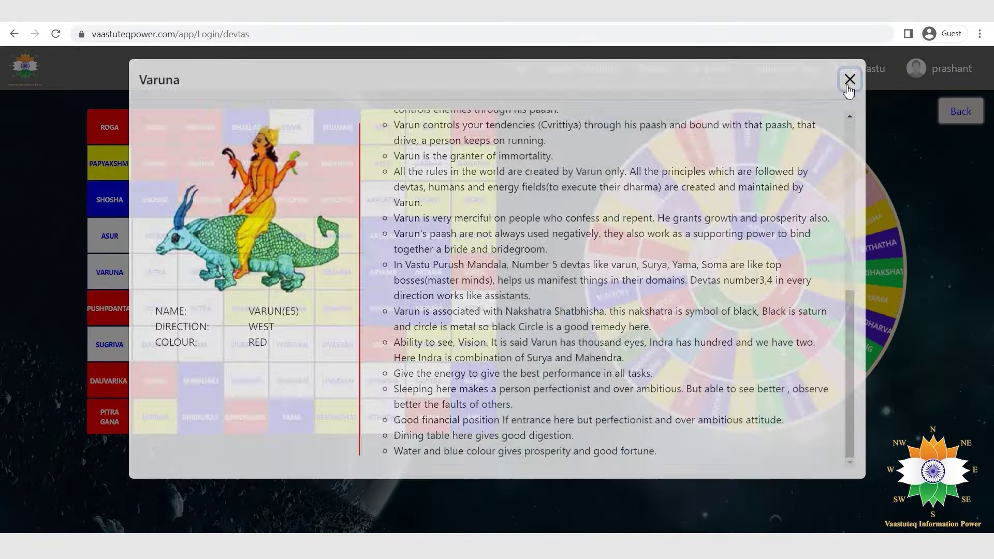
Calculate a Numero Vastu report for the birth date 19 February 1988.
{"action": "left_click", "coordinate": [710, 69]}
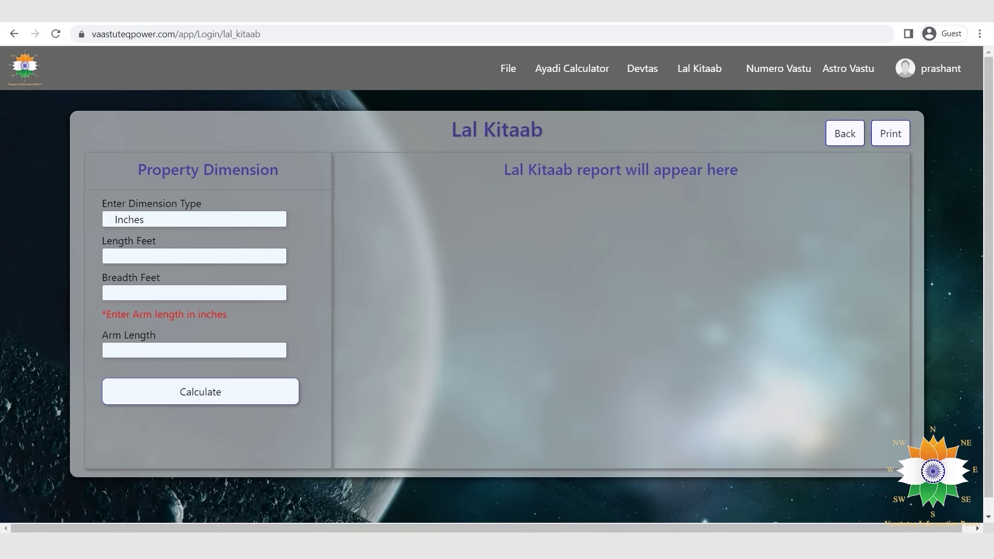
{"action": "left_click", "coordinate": [790, 70]}
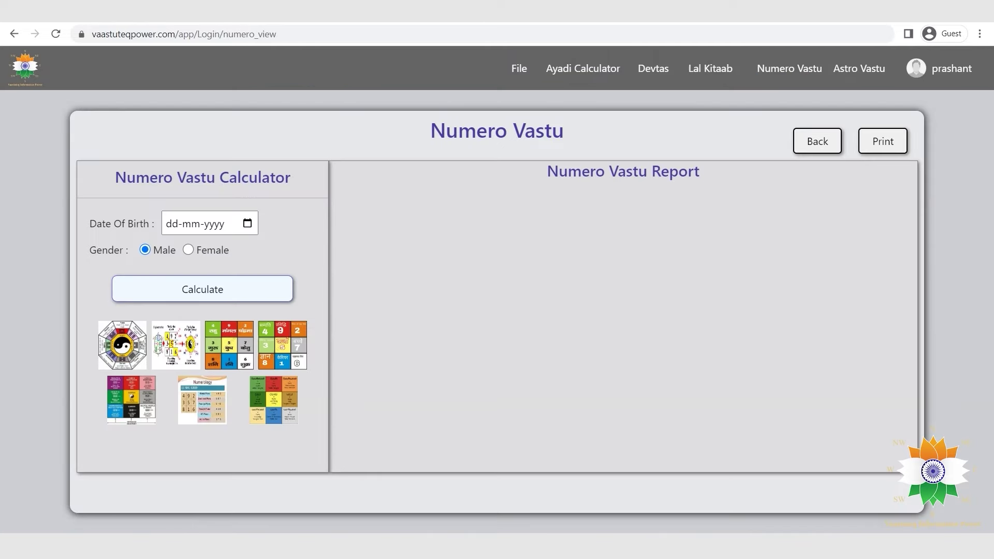
{"action": "left_click", "coordinate": [249, 223]}
{"action": "left_click", "coordinate": [197, 250]}
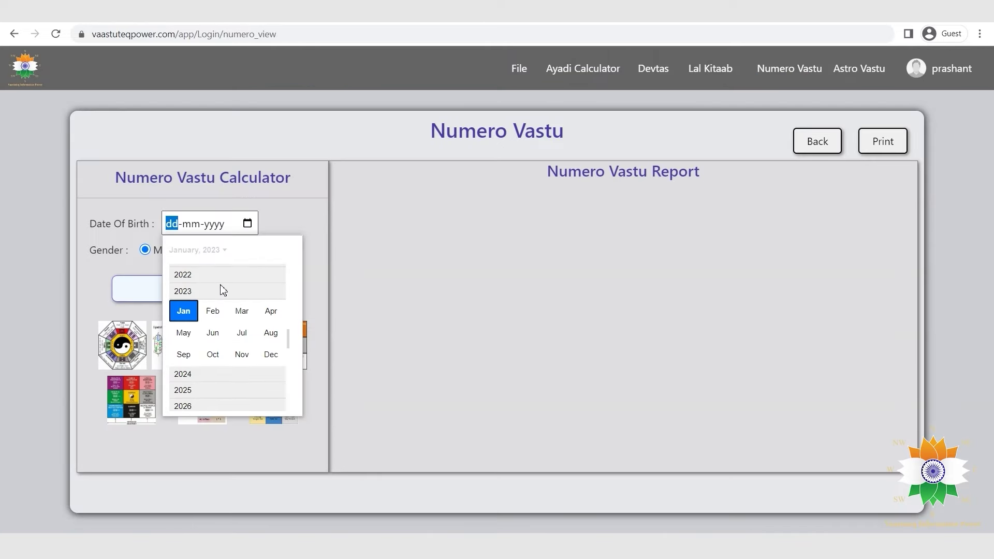
{"action": "scroll", "coordinate": [224, 290], "scroll_direction": "up", "scroll_amount": 12}
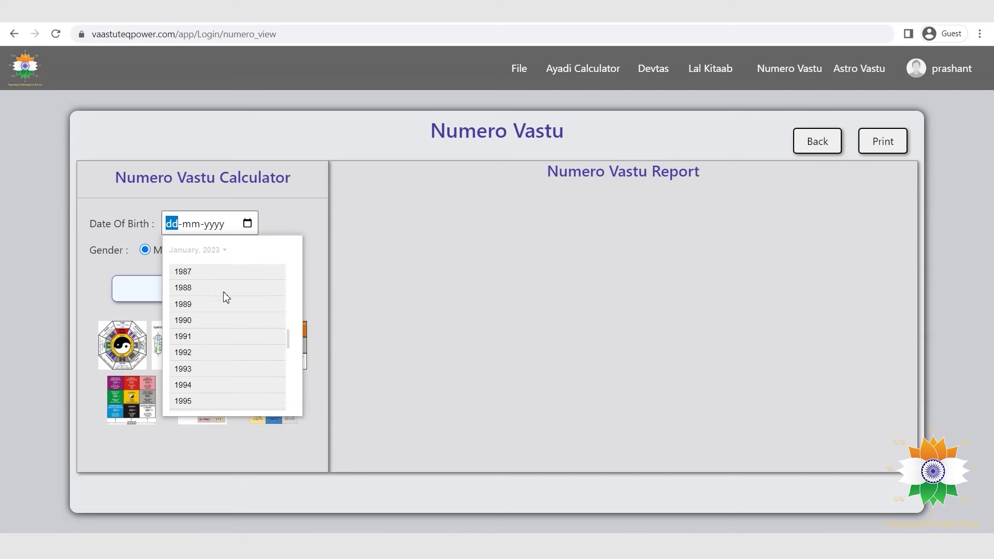
{"action": "left_click", "coordinate": [223, 288]}
{"action": "left_click", "coordinate": [216, 290]}
{"action": "left_click", "coordinate": [250, 329]}
{"action": "left_click", "coordinate": [268, 294]}
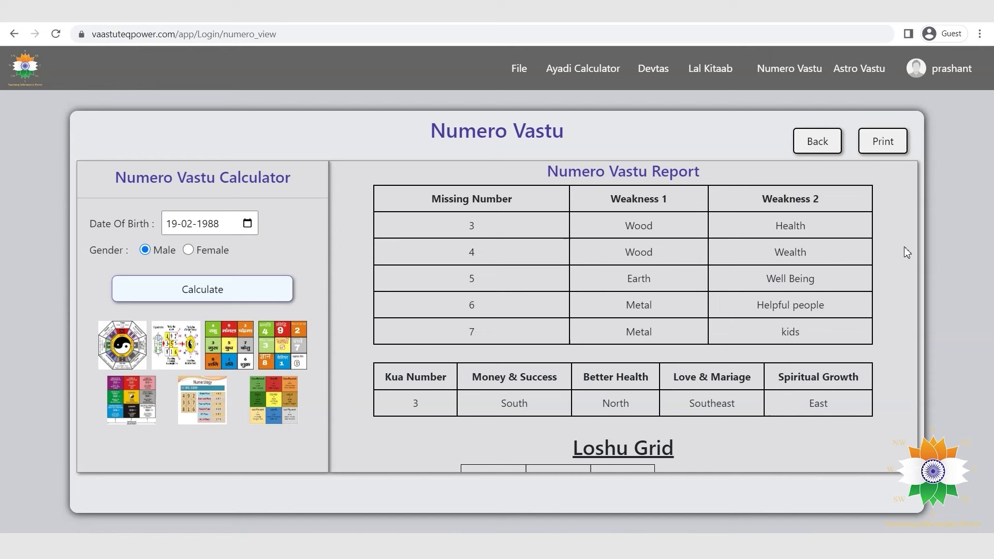
View the bagua, Lo Shu square and numerology Lo Shu grid images enlarged, then go to Astro Vastu.
{"action": "scroll", "coordinate": [904, 248], "scroll_direction": "down", "scroll_amount": 10}
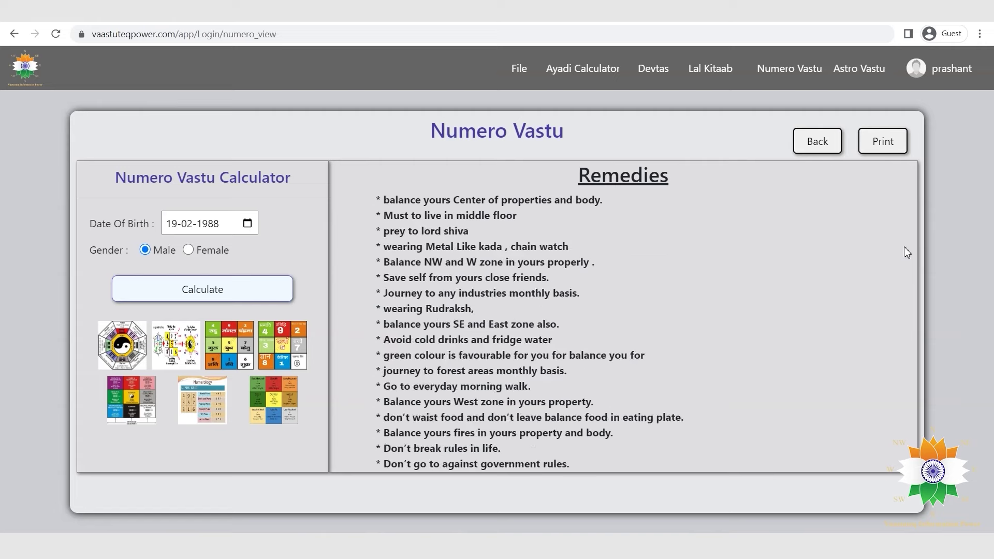
{"action": "scroll", "coordinate": [904, 250], "scroll_direction": "down", "scroll_amount": 5}
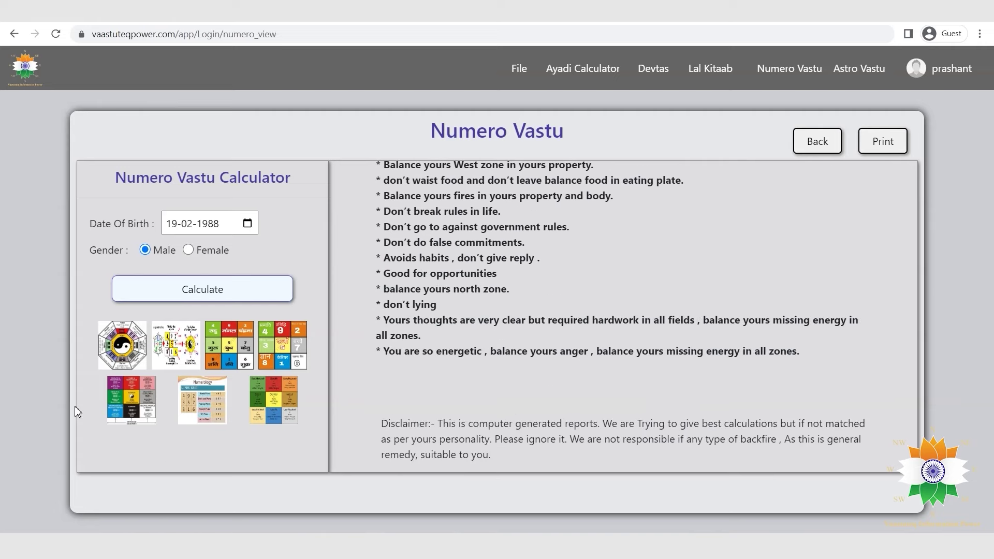
{"action": "left_click", "coordinate": [108, 338]}
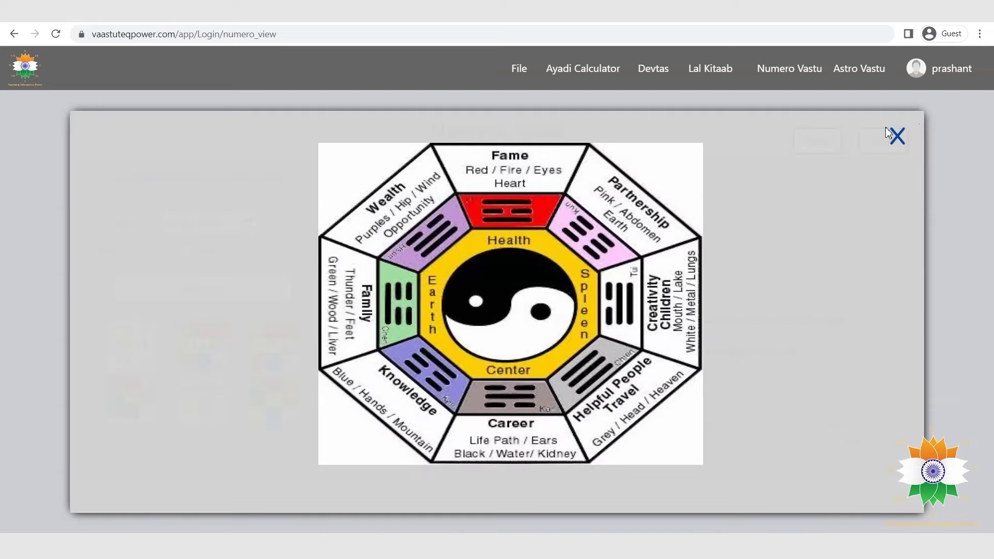
{"action": "left_click", "coordinate": [895, 134]}
{"action": "left_click", "coordinate": [181, 351]}
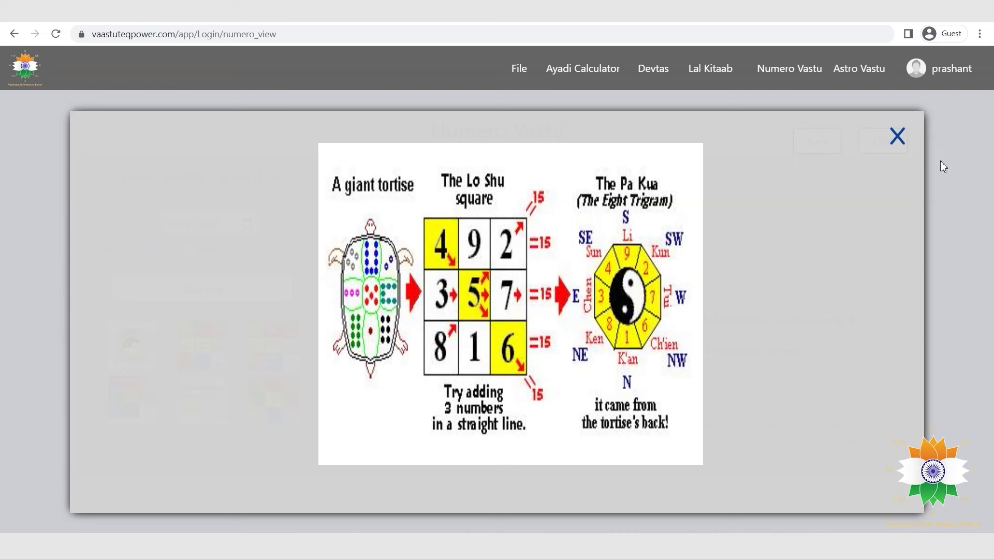
{"action": "left_click", "coordinate": [897, 135]}
{"action": "left_click", "coordinate": [202, 416]}
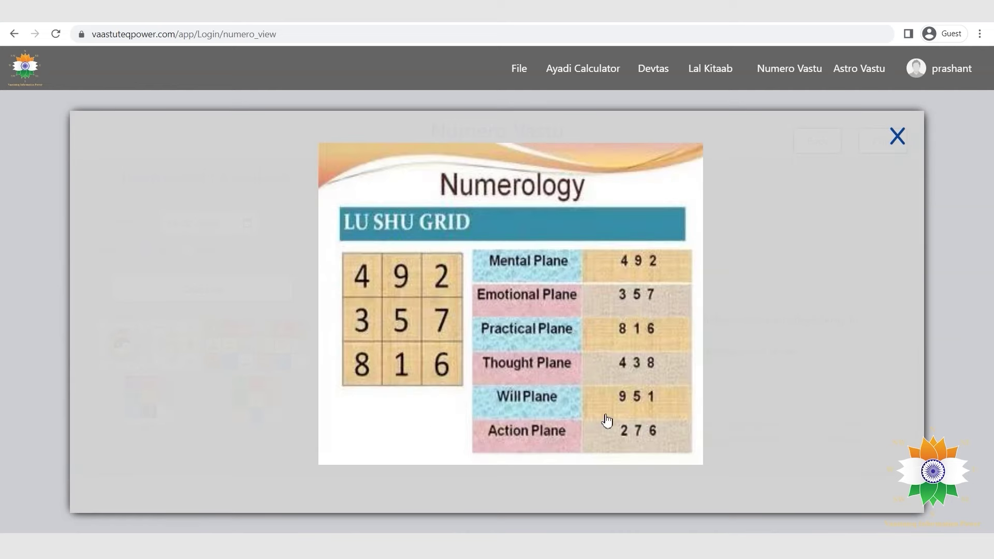
{"action": "left_click", "coordinate": [897, 138]}
{"action": "left_click", "coordinate": [852, 75]}
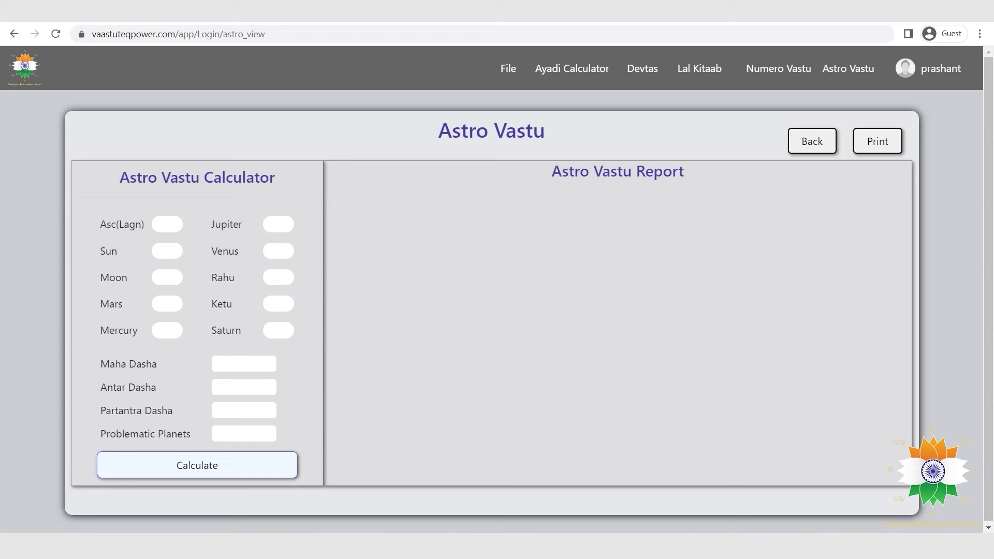
Set planet houses Asc 5, Sun 5, Moon 1, Mars 5 and Mercury 4.
{"action": "left_click", "coordinate": [168, 224]}
{"action": "left_click", "coordinate": [165, 306]}
{"action": "left_click", "coordinate": [167, 251]}
{"action": "left_click", "coordinate": [175, 335]}
{"action": "left_click", "coordinate": [168, 278]}
{"action": "left_click", "coordinate": [167, 307]}
{"action": "left_click", "coordinate": [167, 304]}
{"action": "left_click", "coordinate": [167, 391]}
{"action": "left_click", "coordinate": [167, 331]}
{"action": "left_click", "coordinate": [282, 227]}
Set planet houses Jupiter 9, Venus 3, Rahu 10, Ketu 11 and Saturn 2.
{"action": "left_click", "coordinate": [279, 369]}
{"action": "left_click", "coordinate": [279, 251]}
{"action": "left_click", "coordinate": [279, 309]}
{"action": "left_click", "coordinate": [279, 277]}
{"action": "left_click", "coordinate": [279, 437]}
{"action": "left_click", "coordinate": [279, 304]}
{"action": "left_click", "coordinate": [279, 478]}
{"action": "left_click", "coordinate": [278, 330]}
{"action": "left_click", "coordinate": [278, 374]}
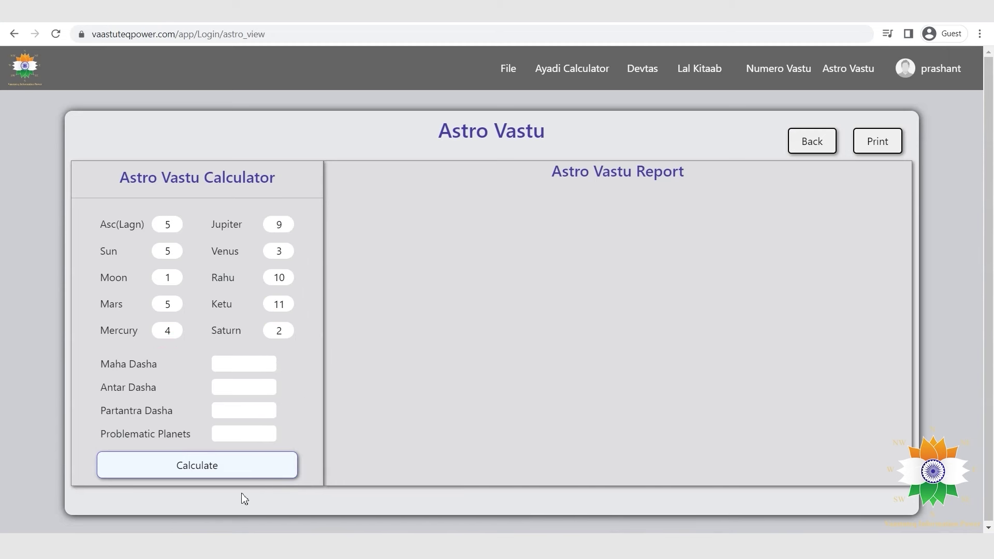
Generate the Astro Vastu kundli report and scroll through the Vedic and Lal Kitaab charts.
{"action": "left_click", "coordinate": [235, 473]}
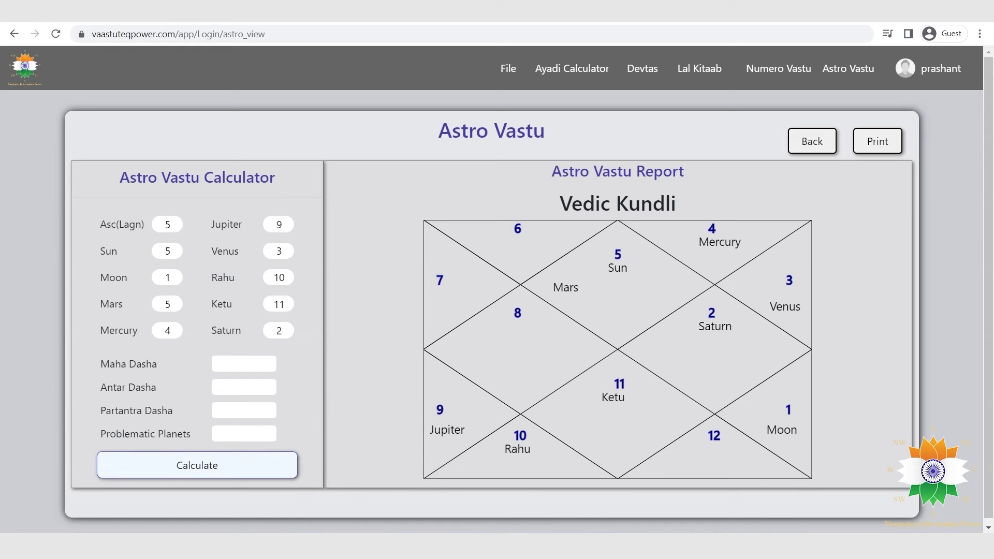
{"action": "scroll", "coordinate": [872, 331], "scroll_direction": "down", "scroll_amount": 5}
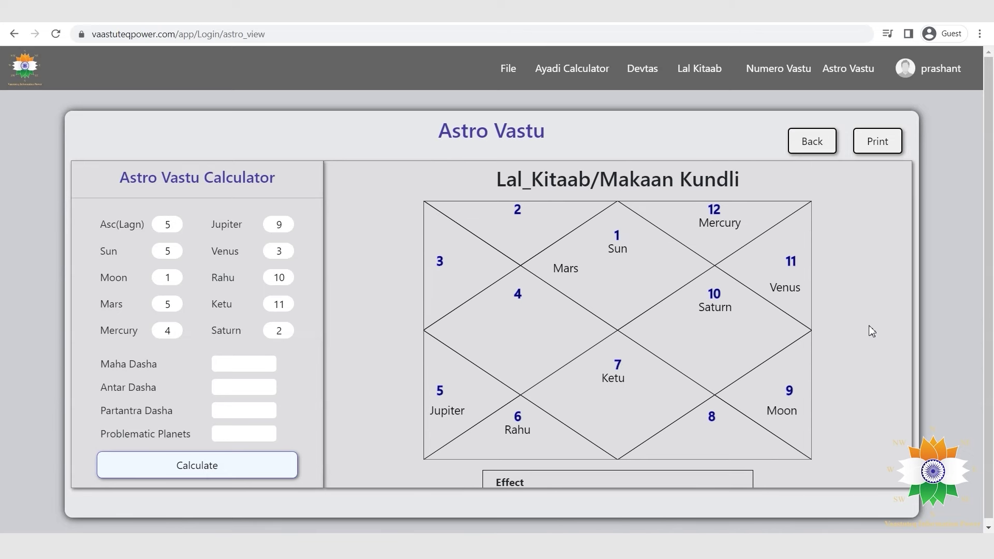
{"action": "scroll", "coordinate": [871, 331], "scroll_direction": "down", "scroll_amount": 5}
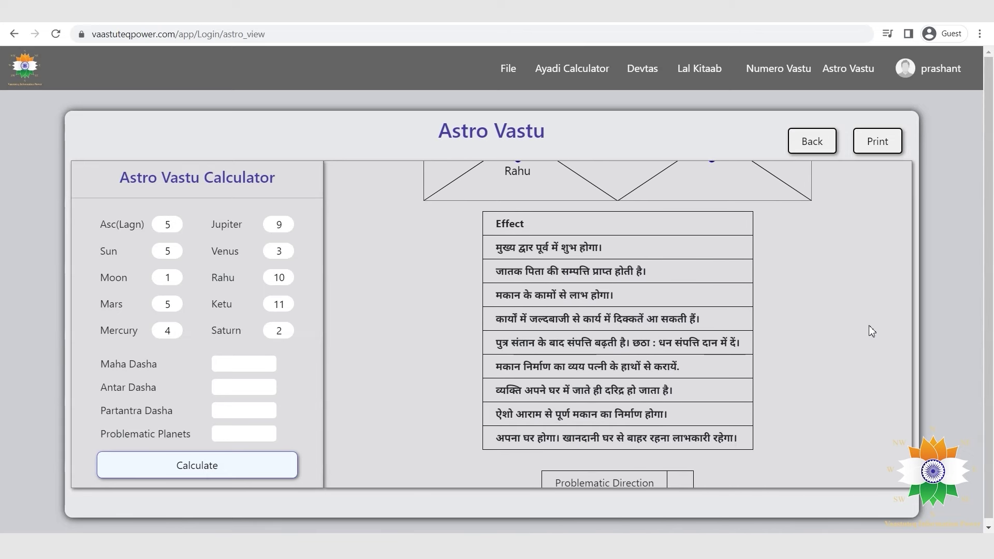
{"action": "scroll", "coordinate": [868, 325], "scroll_direction": "down", "scroll_amount": 2}
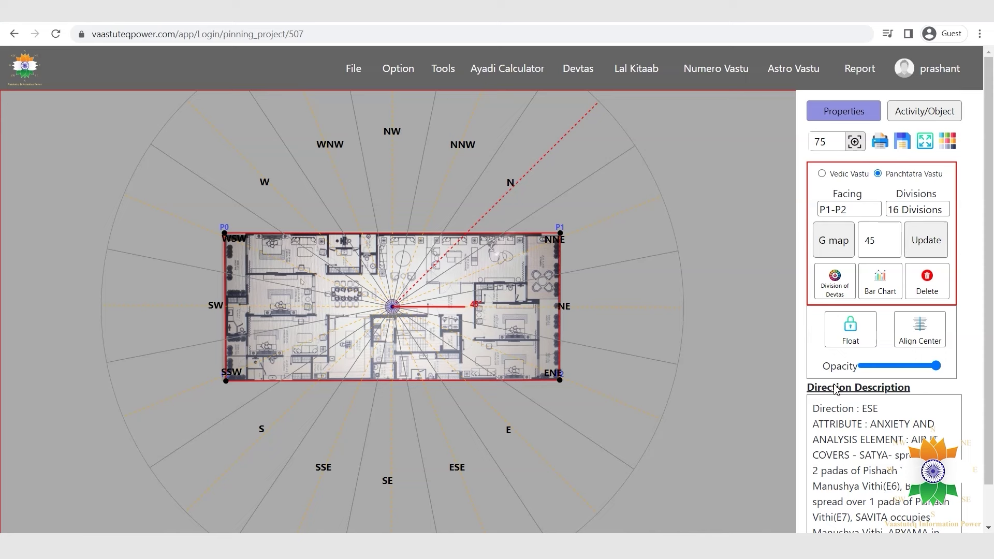
Place a room and an inverter on the plan's east side from the Activity/Object list.
{"action": "left_click", "coordinate": [910, 110]}
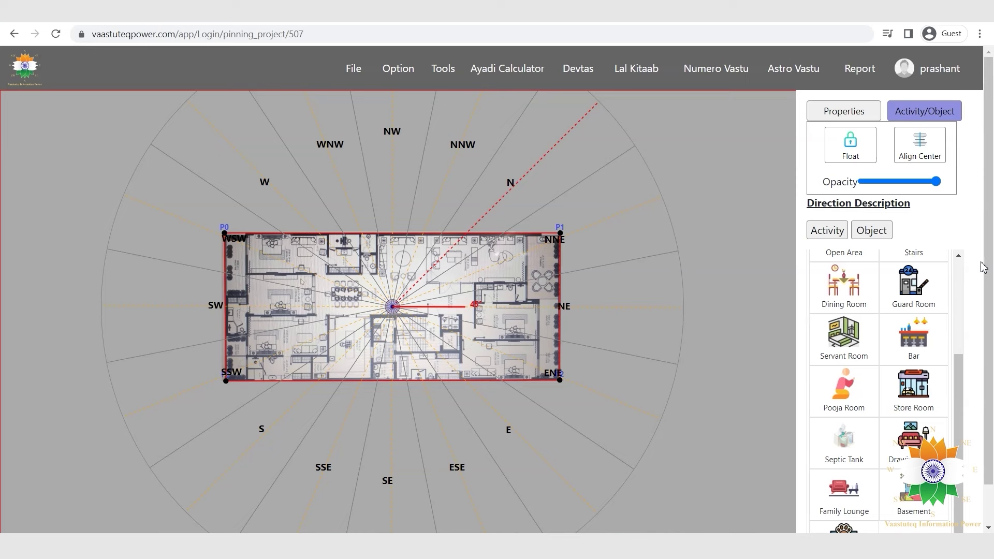
{"action": "left_click_drag", "start_coordinate": [843, 287], "coordinate": [566, 337]}
{"action": "scroll", "coordinate": [880, 362], "scroll_direction": "up", "scroll_amount": 3}
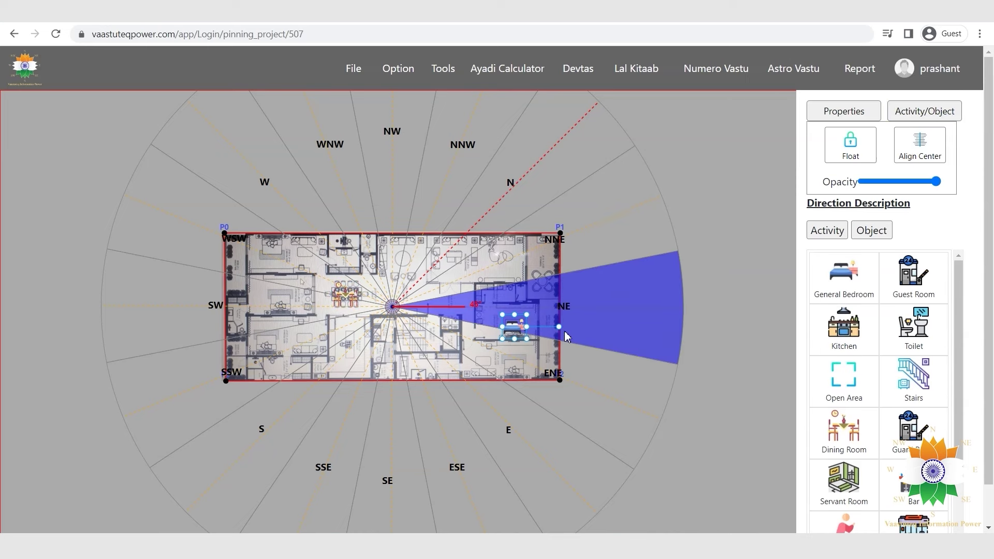
{"action": "left_click", "coordinate": [871, 230]}
{"action": "left_click_drag", "start_coordinate": [914, 323], "coordinate": [518, 311]}
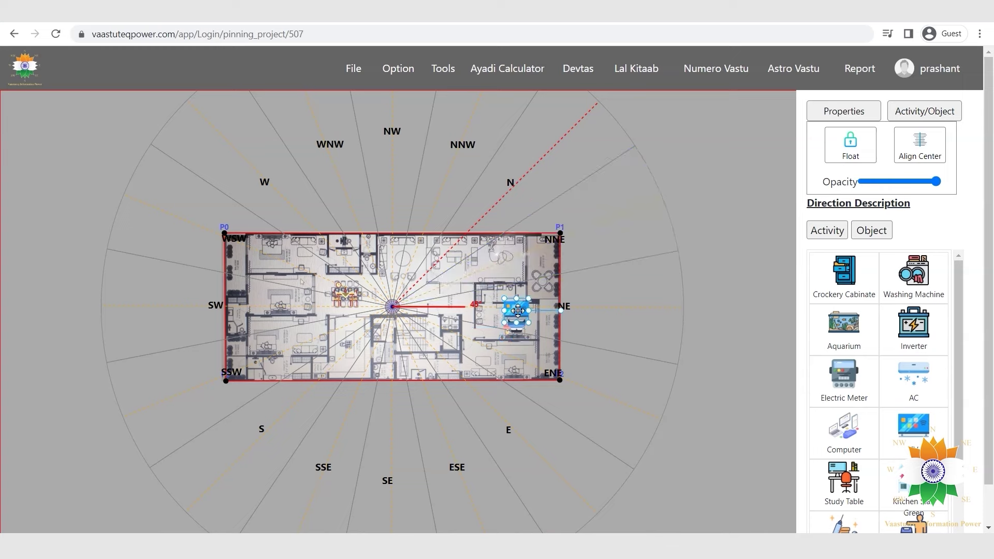
{"action": "left_click", "coordinate": [530, 332]}
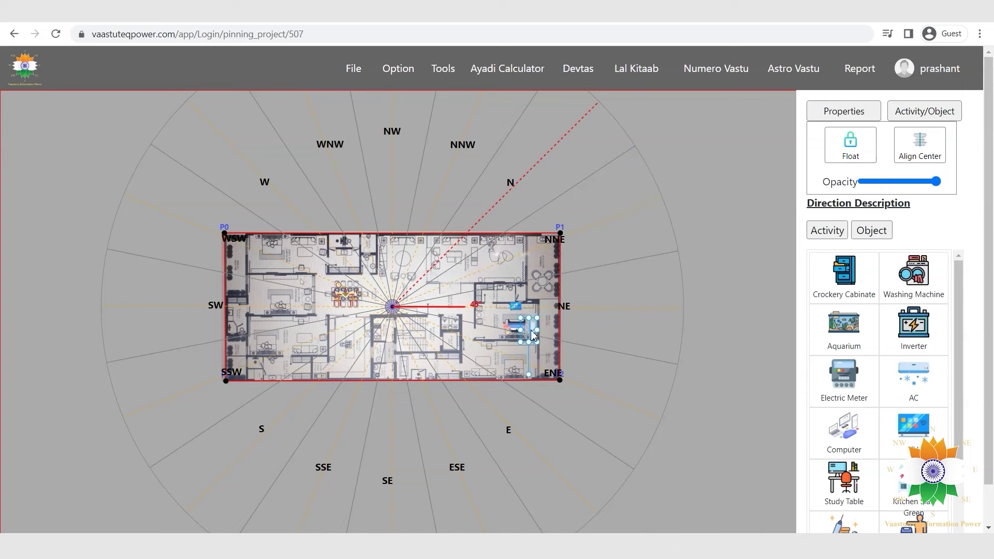
In the direction colour table, set North Blue, NNE Gray, NE Green and East Red.
{"action": "left_click", "coordinate": [859, 68]}
{"action": "scroll", "coordinate": [704, 234], "scroll_direction": "down", "scroll_amount": 1}
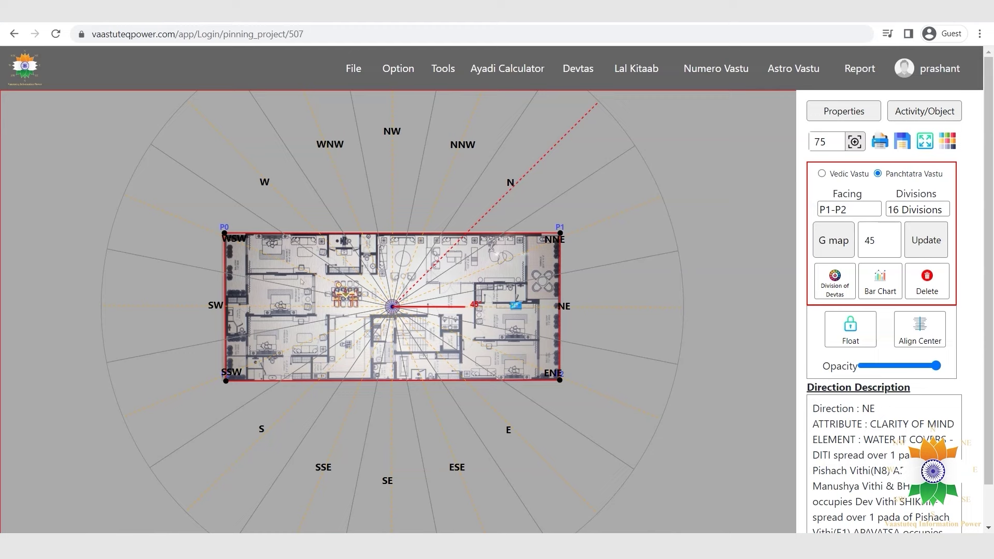
{"action": "left_click", "coordinate": [948, 145]}
{"action": "left_click_drag", "start_coordinate": [409, 174], "coordinate": [392, 346]}
{"action": "left_click", "coordinate": [409, 240]}
{"action": "left_click", "coordinate": [389, 299]}
{"action": "left_click_drag", "start_coordinate": [409, 308], "coordinate": [383, 392]}
Set ENE Orange, ESE Voilet, SE White and SSE Yellow, apply, and view the colour report.
{"action": "left_click", "coordinate": [409, 340]}
{"action": "left_click", "coordinate": [399, 438]}
{"action": "left_click", "coordinate": [409, 374]}
{"action": "left_click", "coordinate": [388, 485]}
{"action": "left_click", "coordinate": [418, 407]}
{"action": "left_click", "coordinate": [391, 394]}
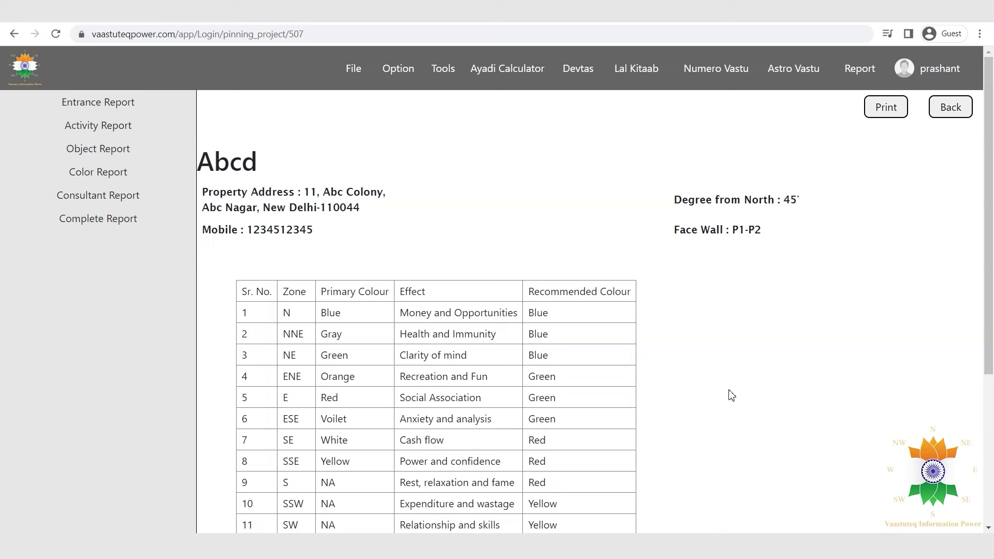
{"action": "scroll", "coordinate": [730, 396], "scroll_direction": "down", "scroll_amount": 4}
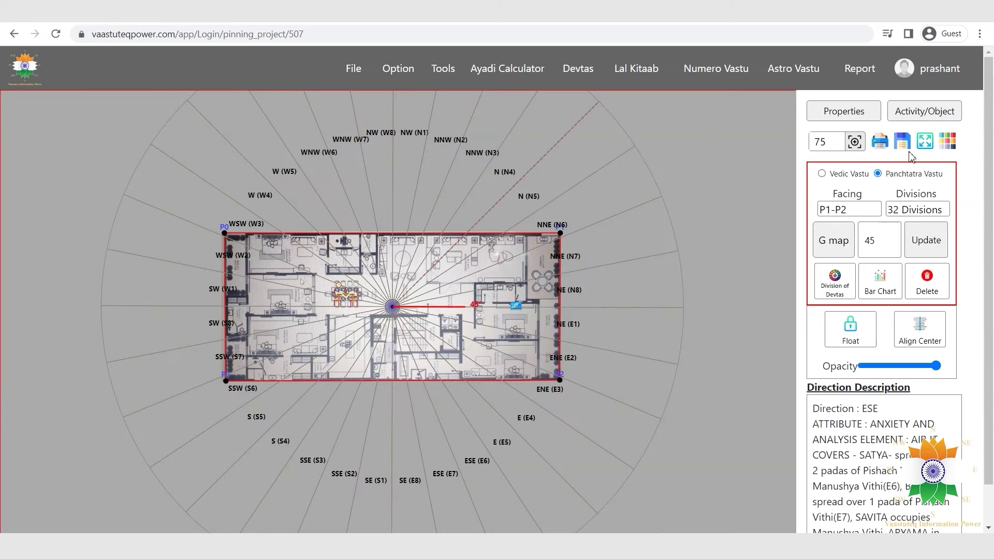
Add a Main Gate just east of the plan centre and open its entrance report.
{"action": "left_click", "coordinate": [911, 115]}
{"action": "left_click", "coordinate": [874, 257]}
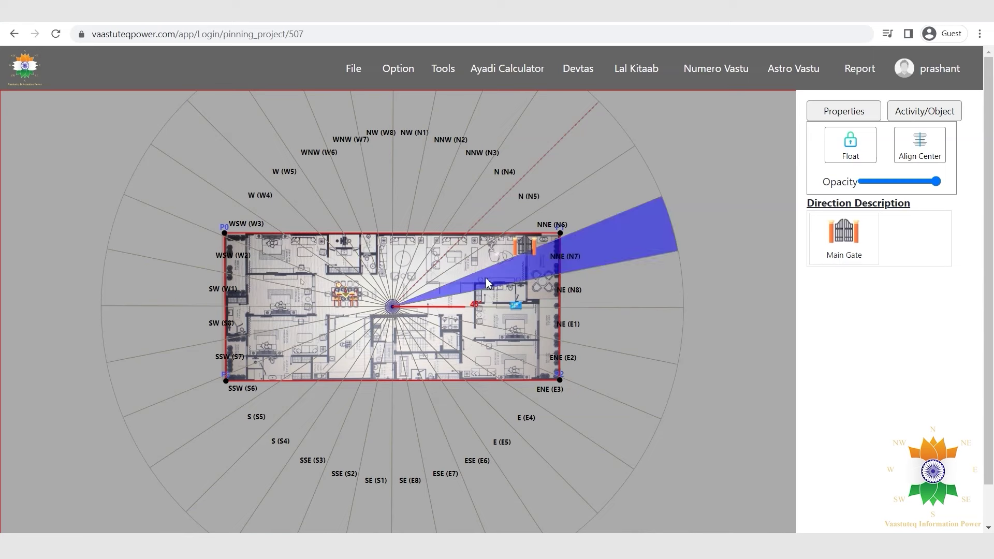
{"action": "left_click", "coordinate": [525, 247]}
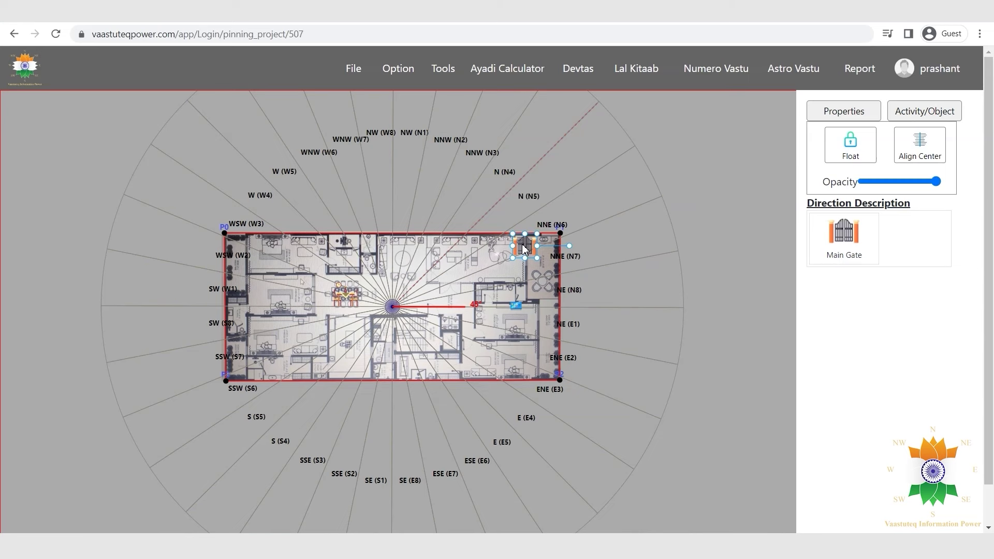
{"action": "left_click_drag", "start_coordinate": [527, 247], "coordinate": [434, 306]}
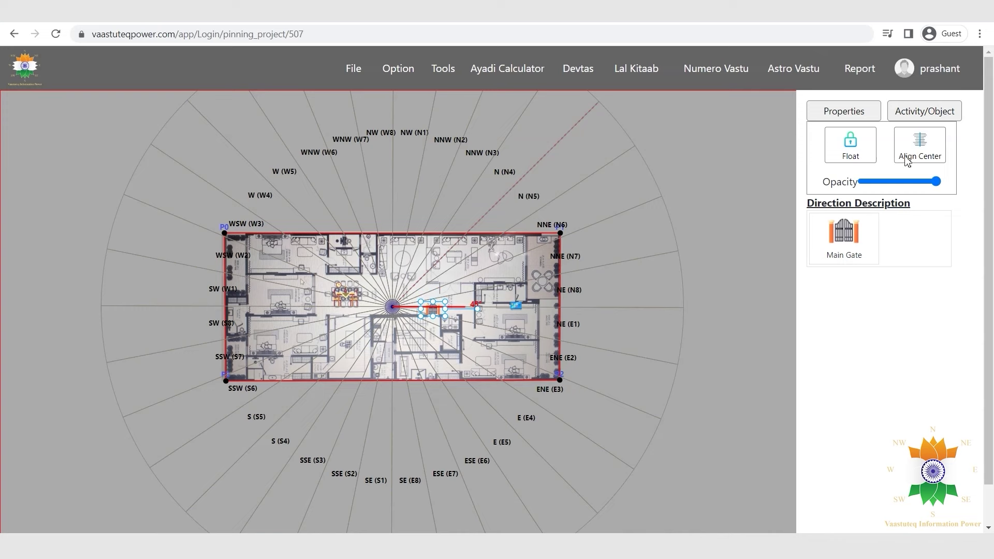
{"action": "left_click", "coordinate": [855, 71]}
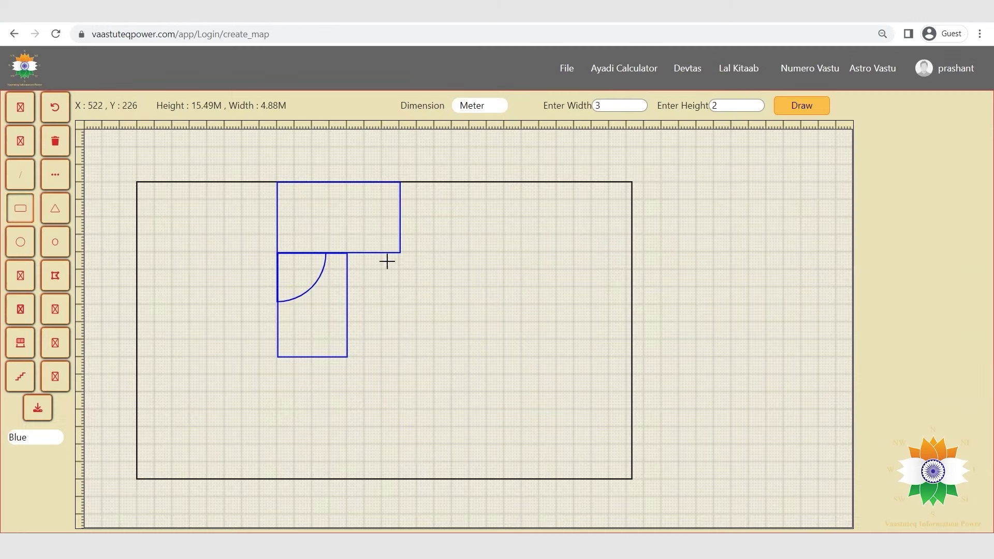
{"action": "left_click_drag", "start_coordinate": [364, 234], "coordinate": [399, 253]}
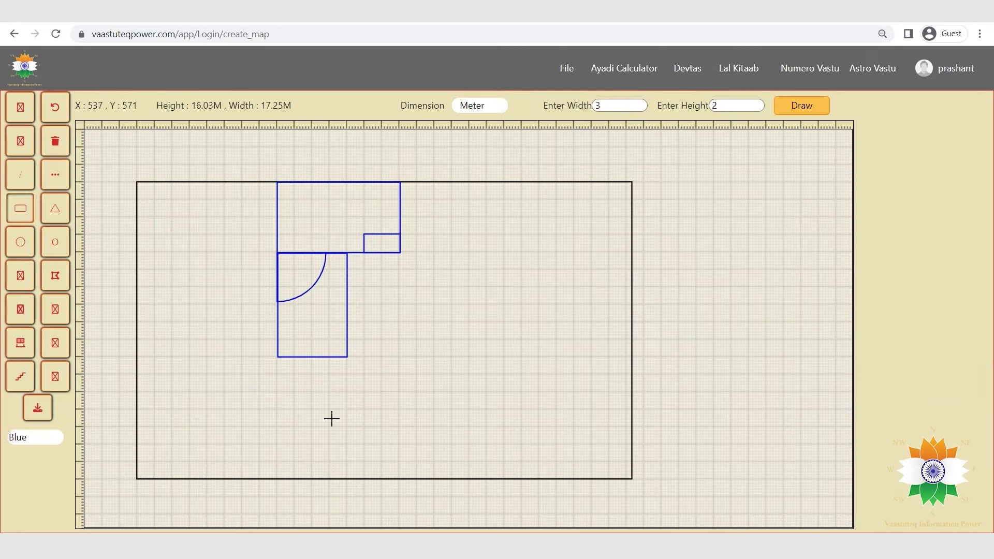
Overlay the 3 X 3 Grid Diagonal, 9 X 9 Disha Lord Numero, 9 X 9 and Mvastu Square grids in turn.
{"action": "left_click", "coordinate": [20, 241]}
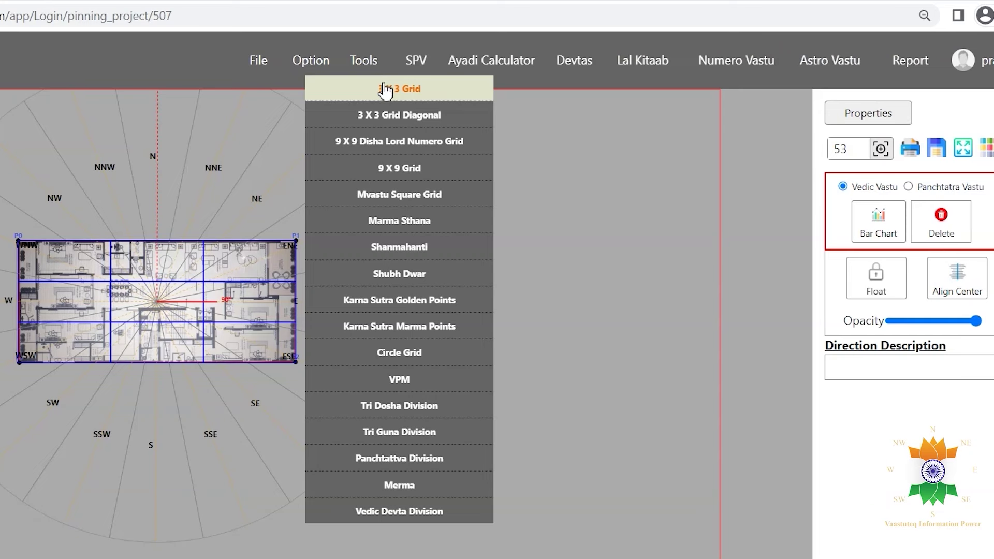
{"action": "left_click", "coordinate": [404, 110]}
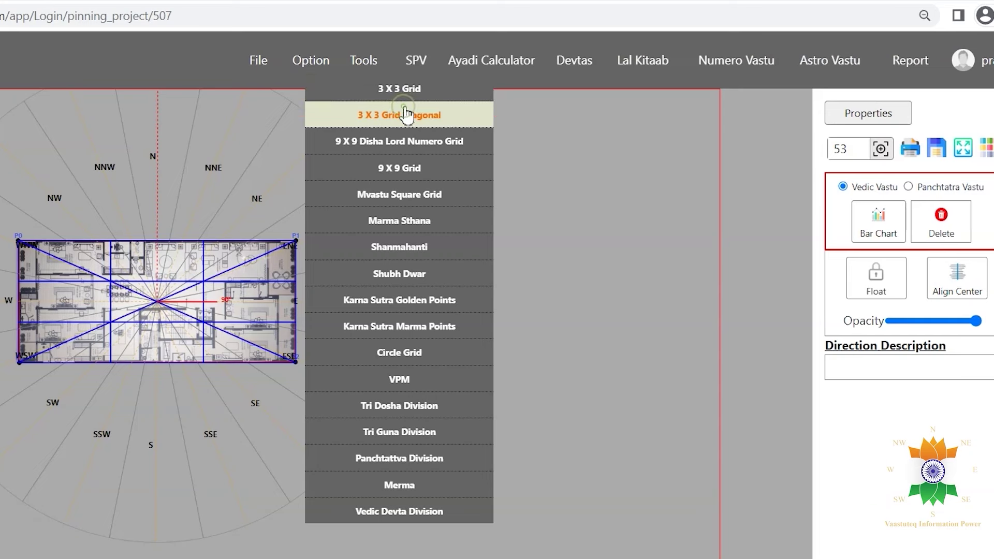
{"action": "left_click", "coordinate": [405, 142]}
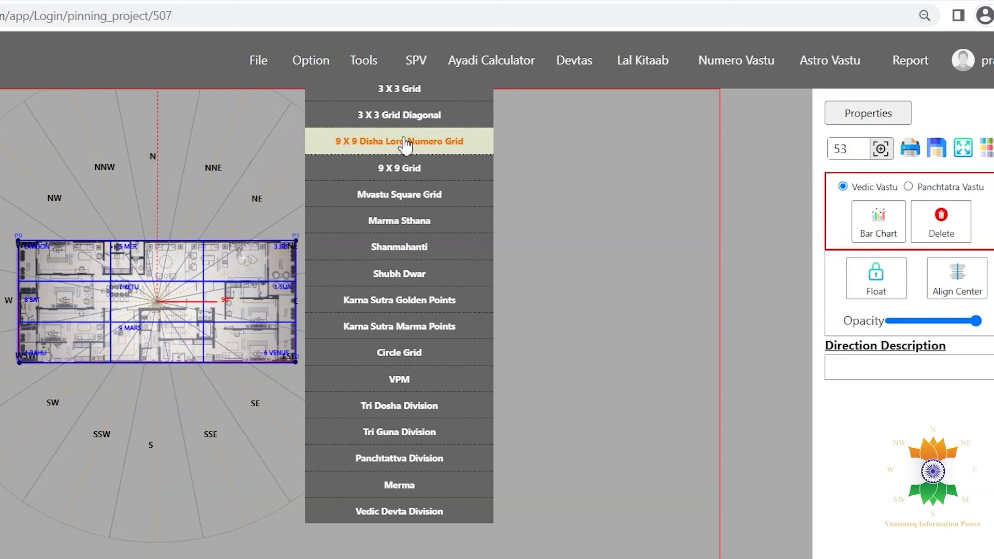
{"action": "left_click", "coordinate": [405, 169]}
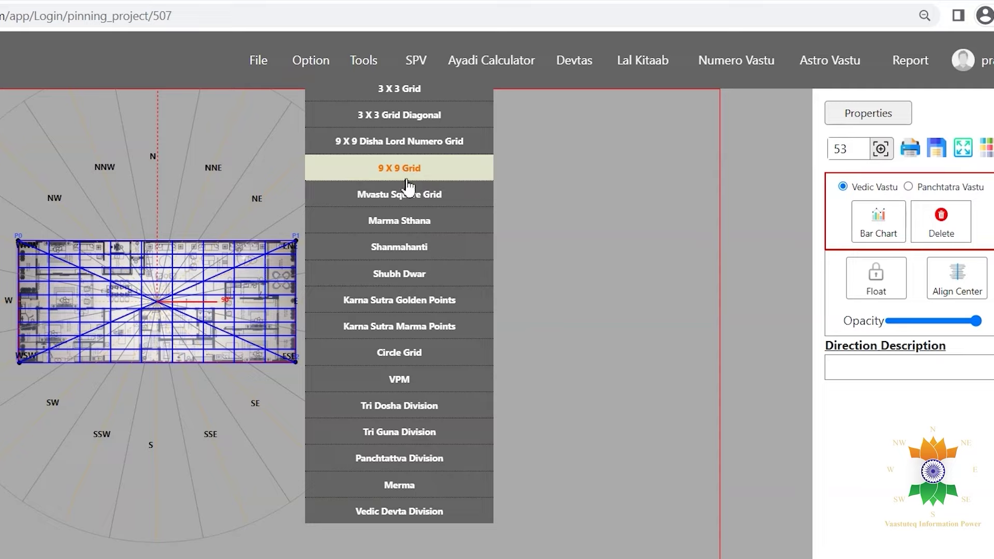
{"action": "left_click", "coordinate": [407, 193]}
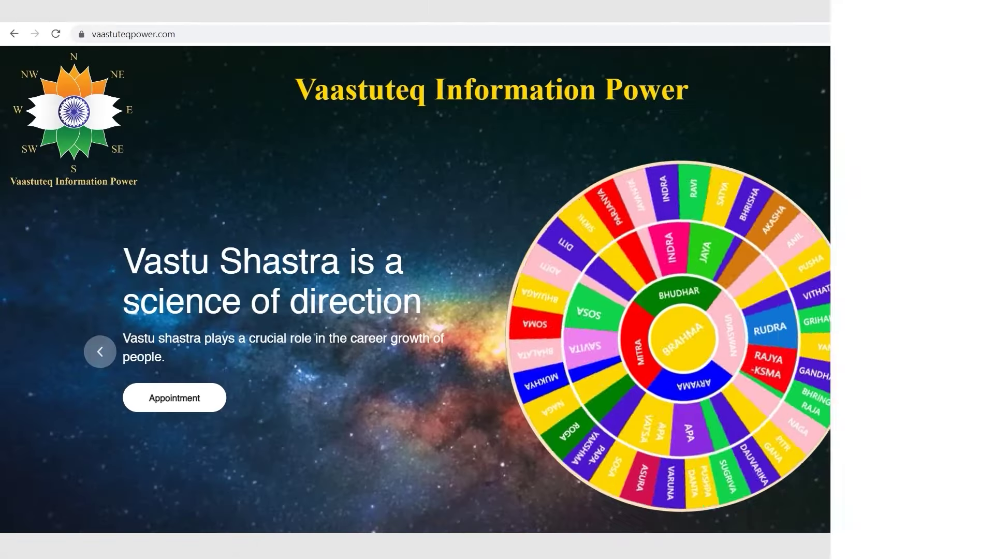